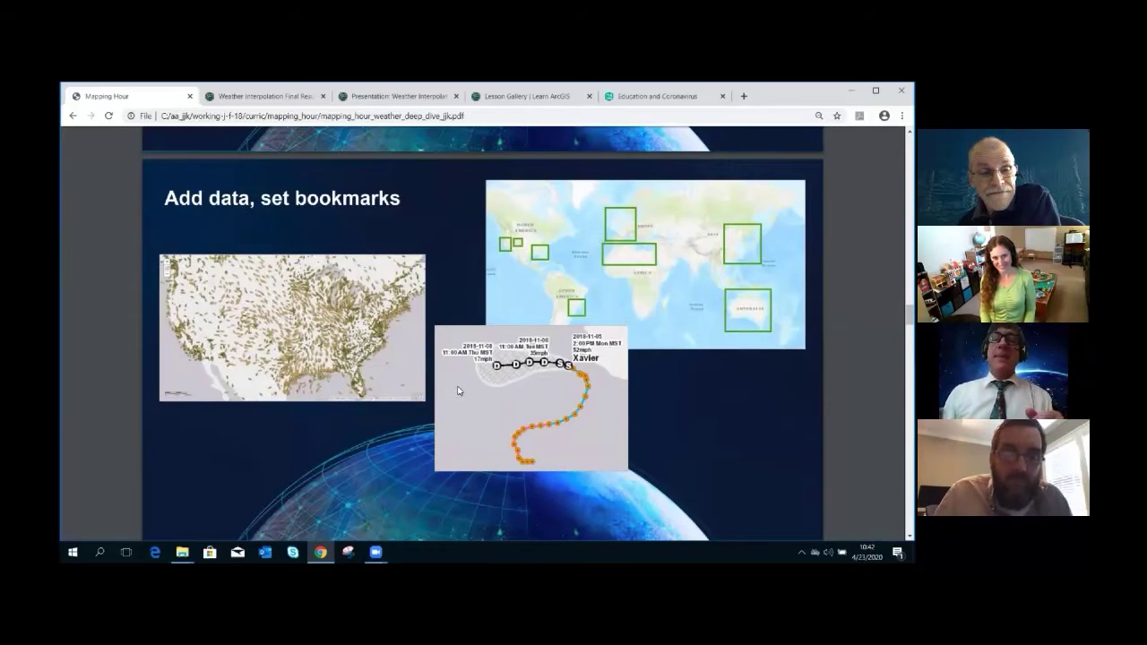
Advance to the Change style and Analyze slide, then view a Current TEMP F station's details near Denver in the Weather Interpolation Final Results map.
key(Page_Down)
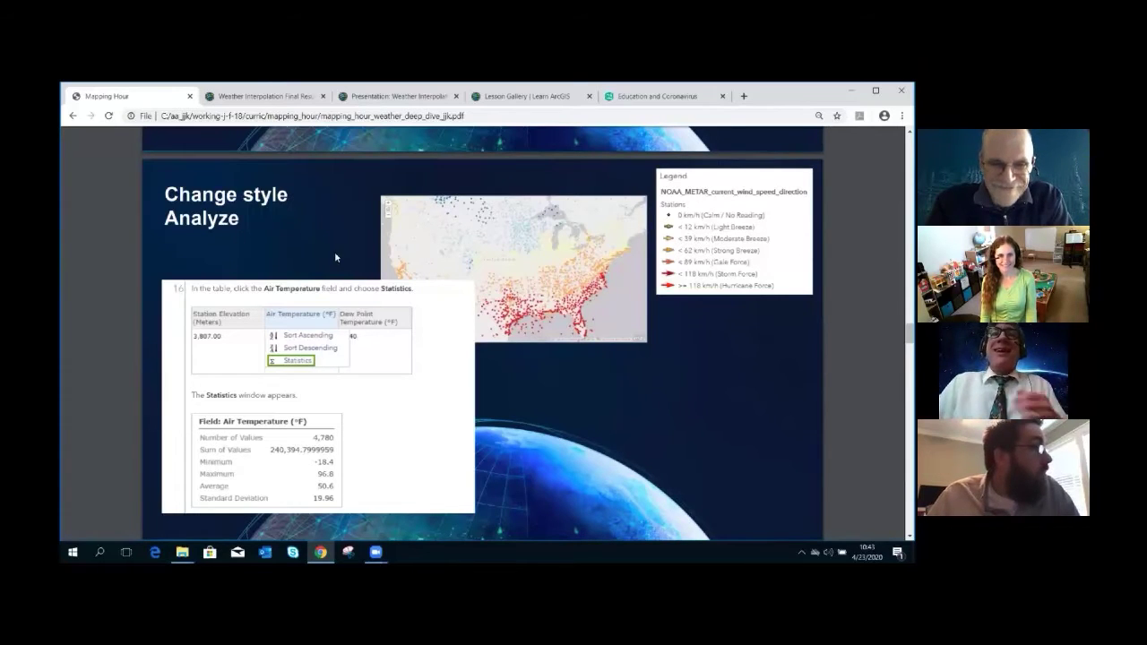
click(252, 97)
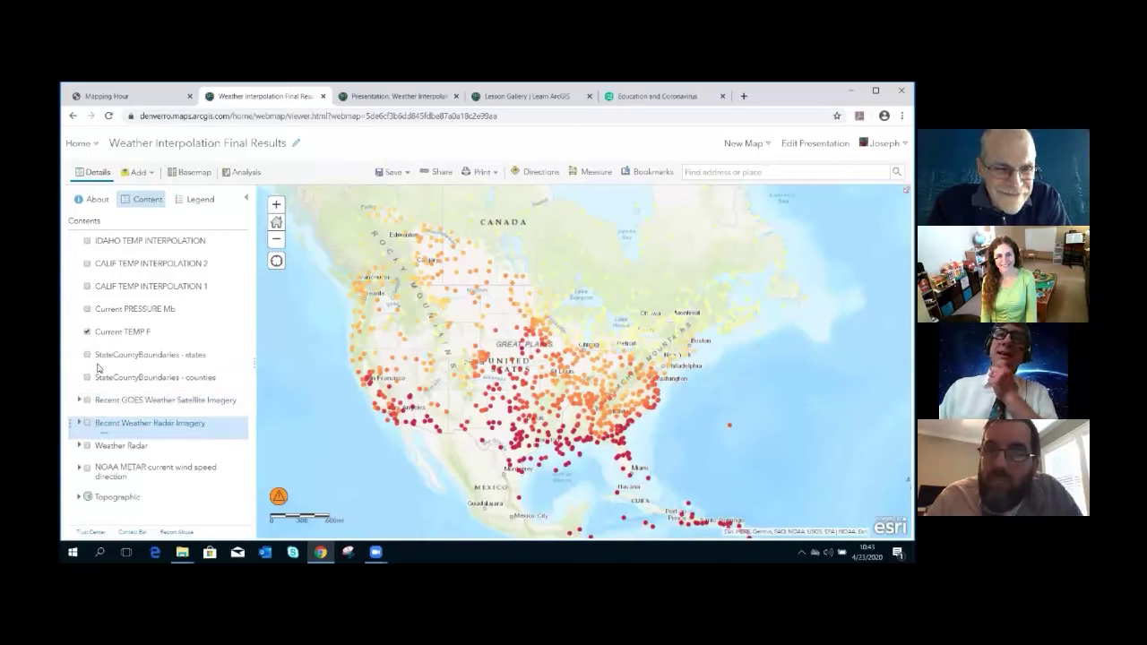
click(88, 333)
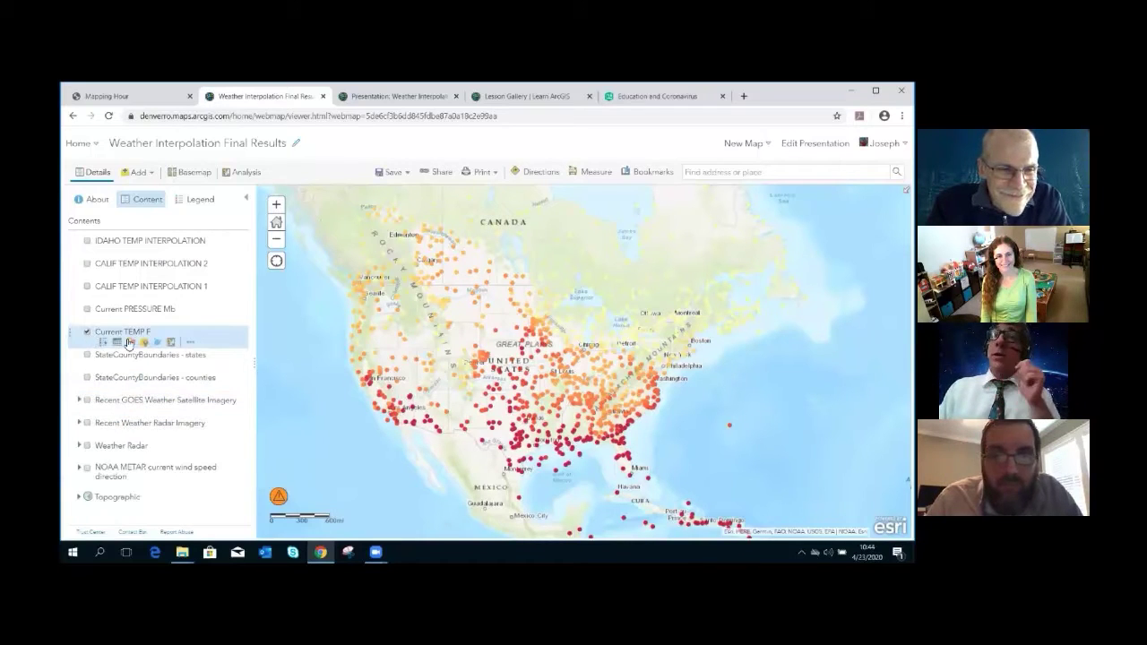
click(482, 361)
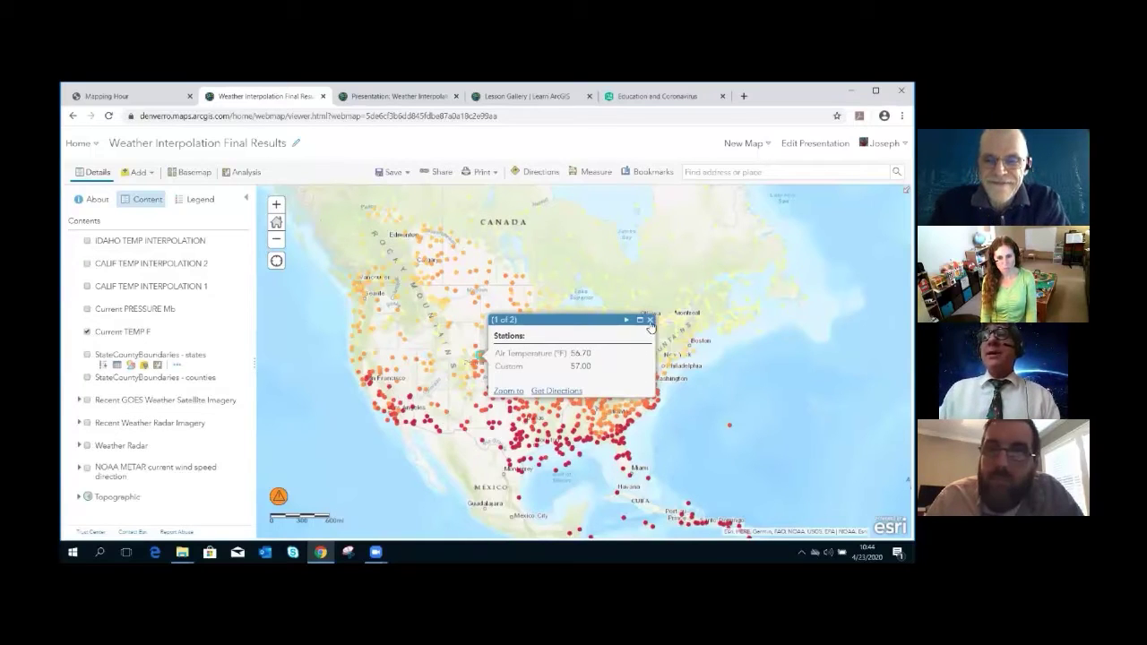
click(394, 381)
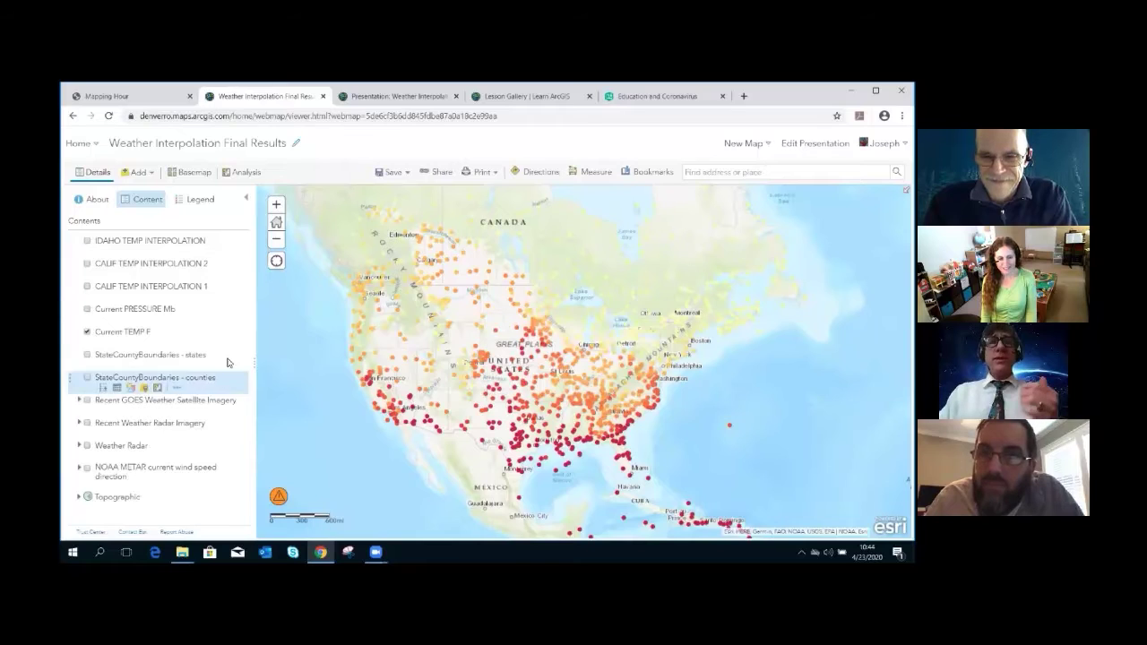
Show the temperature legend and inspect the Agadez South station's air temperature in Niger.
click(197, 199)
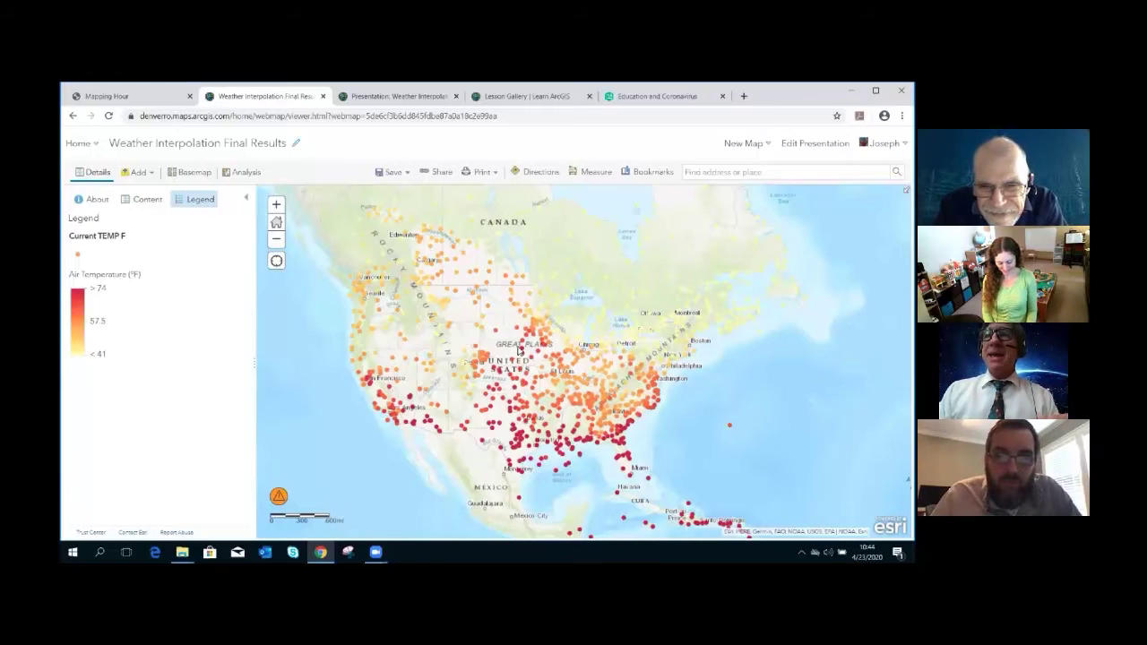
drag(542, 363, 347, 231)
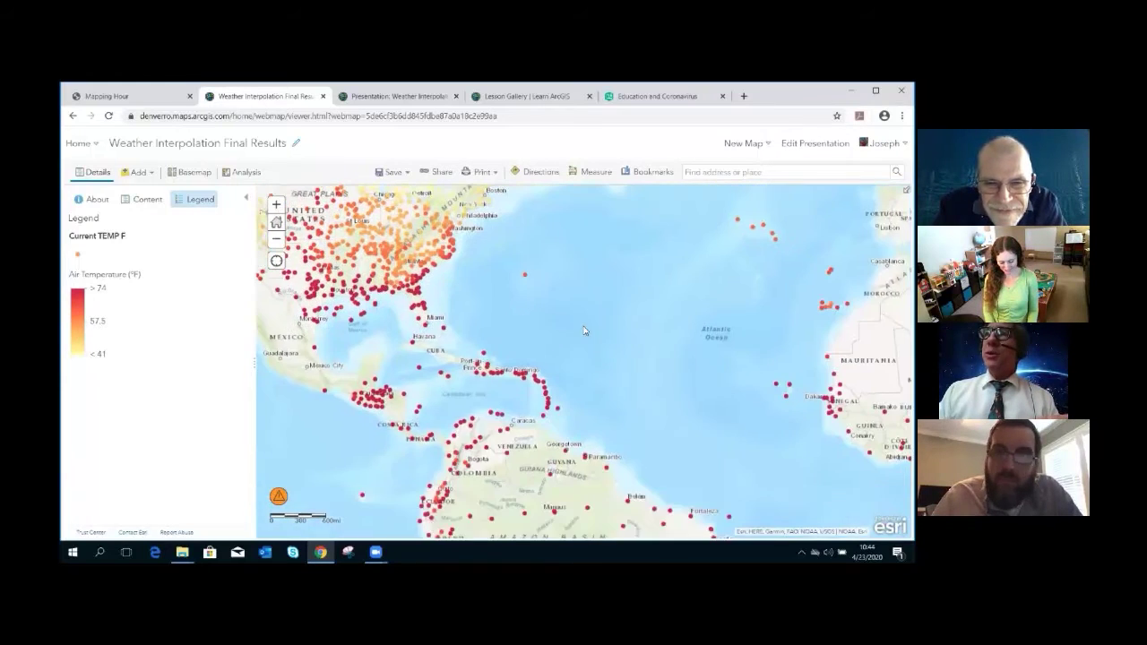
drag(582, 331, 404, 308)
drag(565, 325, 409, 315)
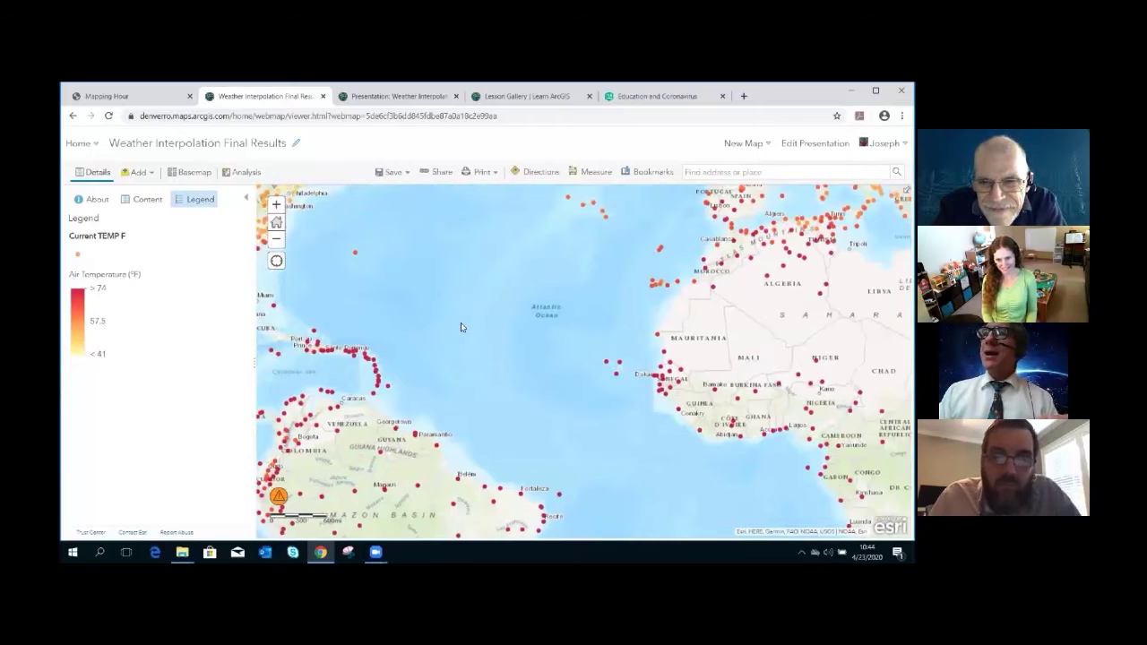
click(652, 352)
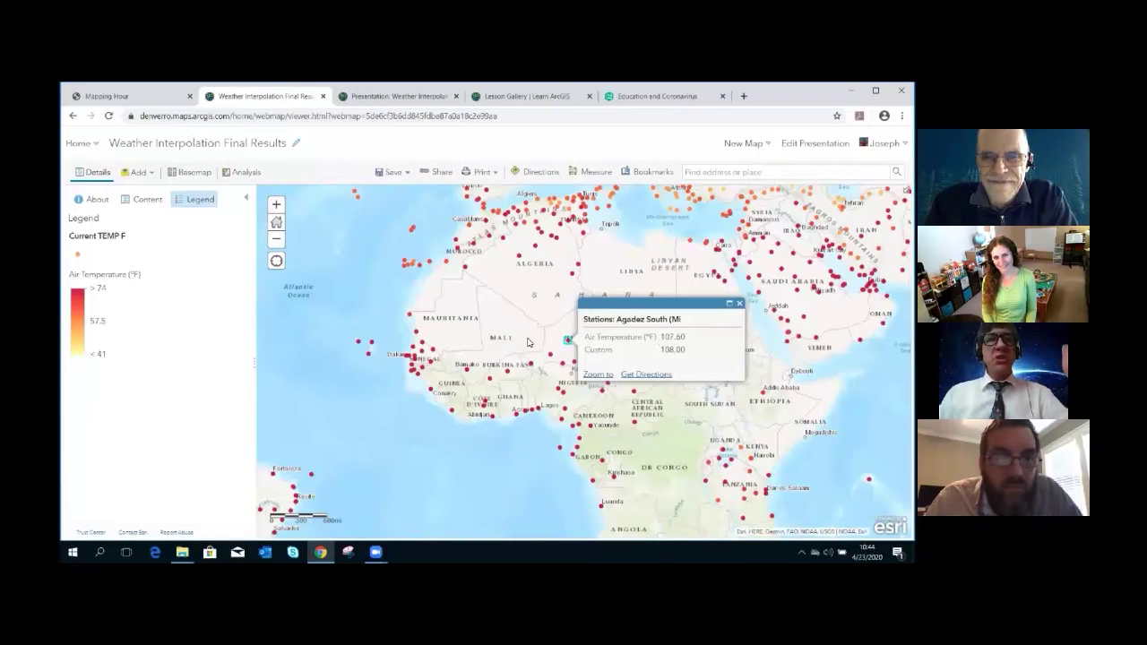
Hide the Current TEMP F layer and display the Current PRESSURE Mb layer instead.
click(146, 199)
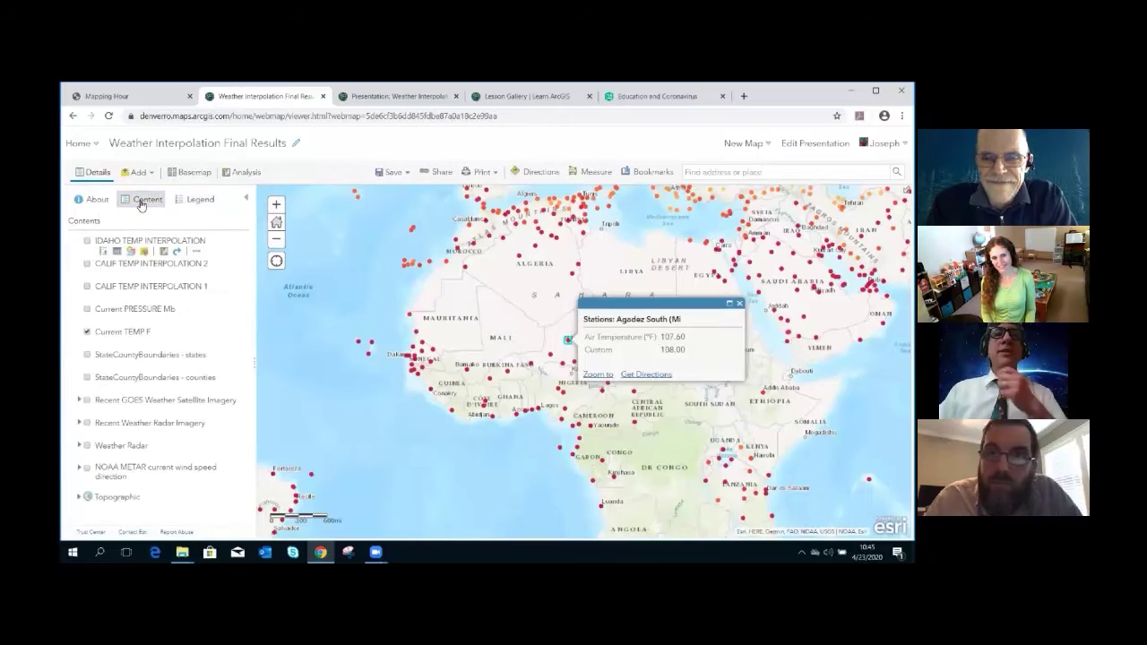
click(87, 332)
click(87, 310)
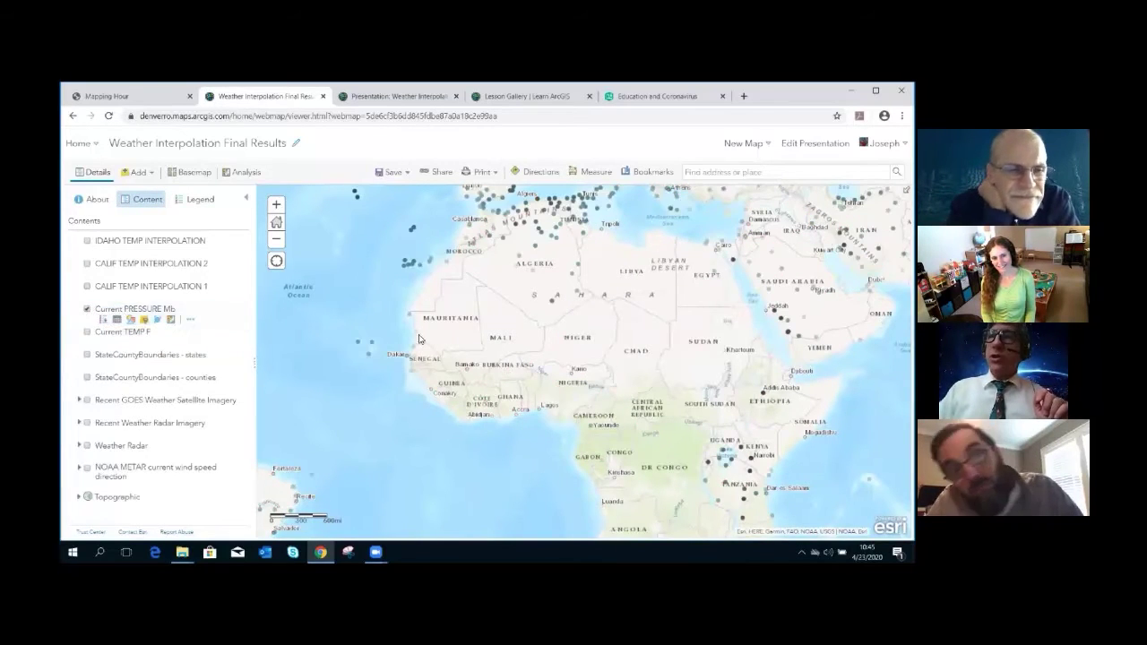
Examine the pressure stations across North America together with the Current PRESSURE Mb legend.
drag(667, 392, 906, 448)
drag(553, 358, 738, 423)
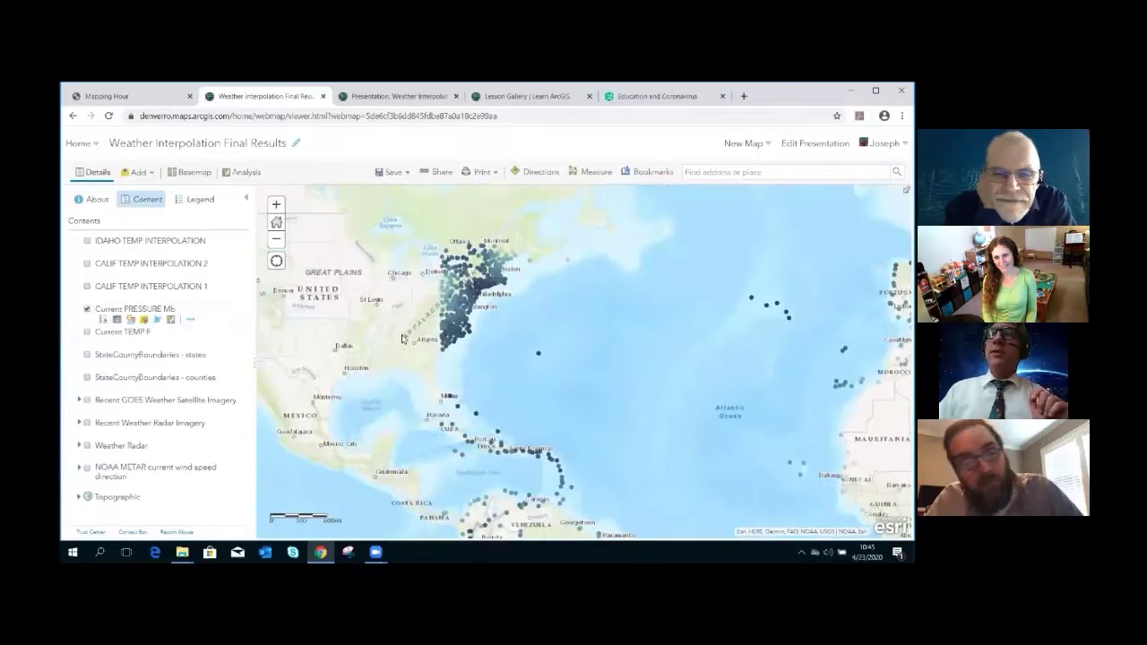
drag(543, 374, 687, 408)
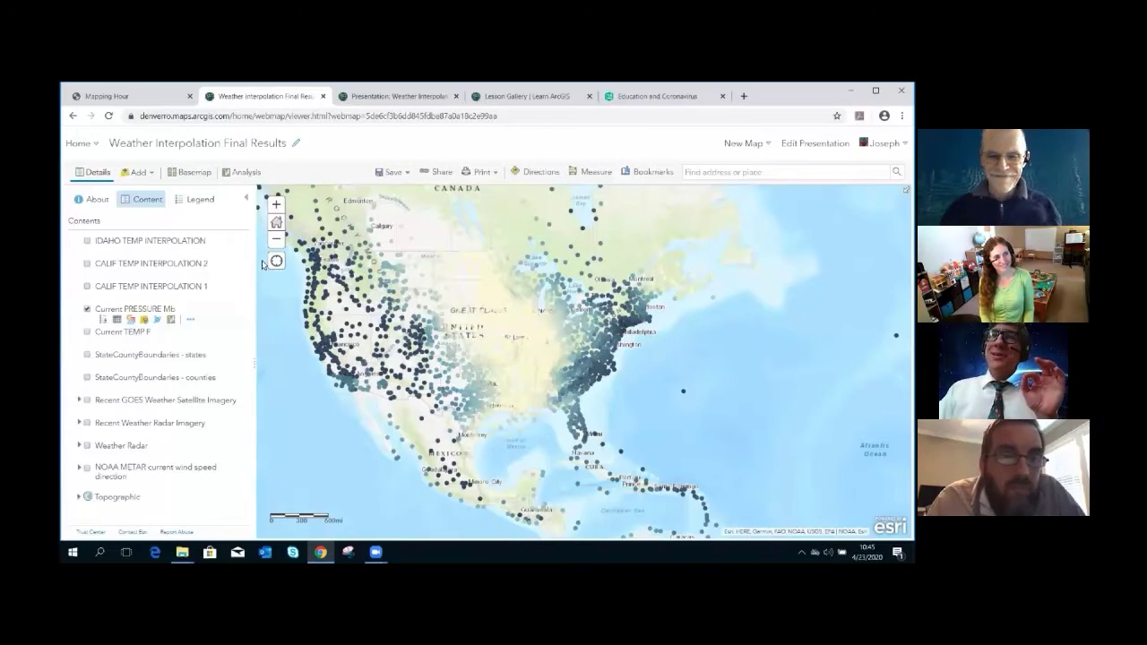
click(200, 200)
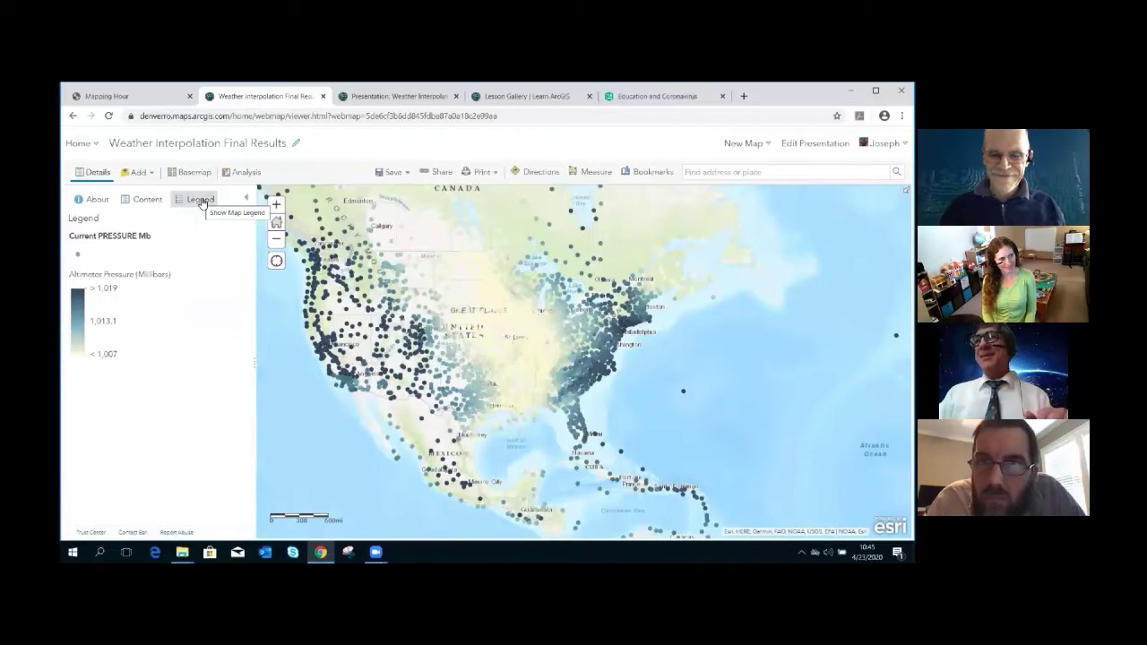
Replace the pressure layer with NOAA METAR current wind speed direction and compare the two over the eastern United States.
click(149, 200)
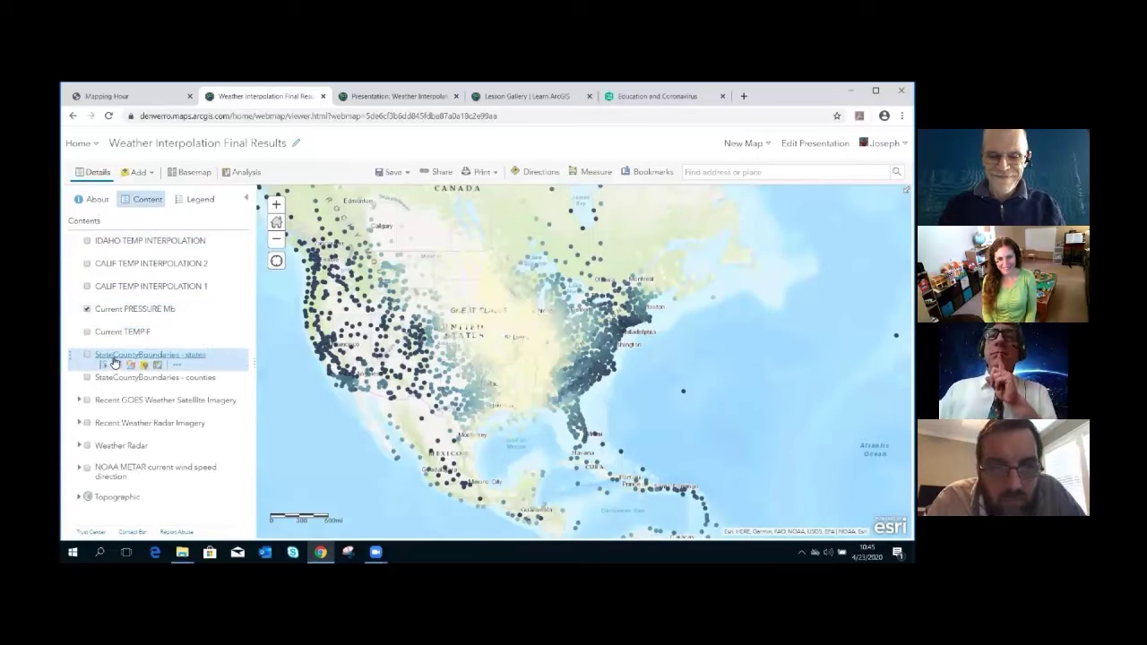
click(87, 467)
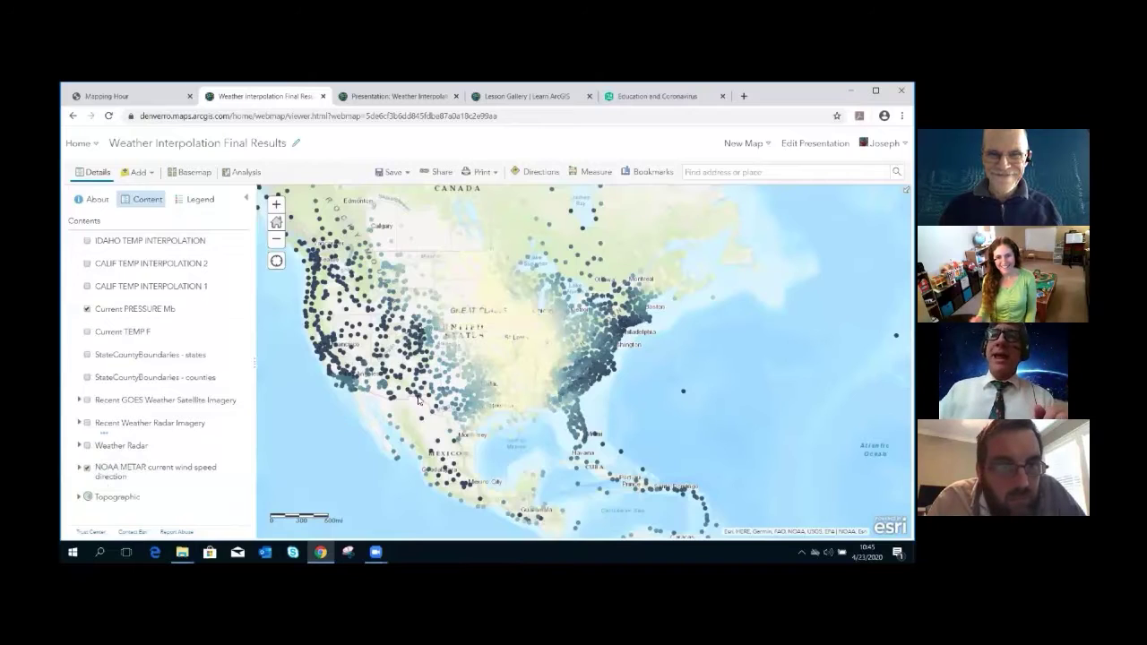
click(86, 309)
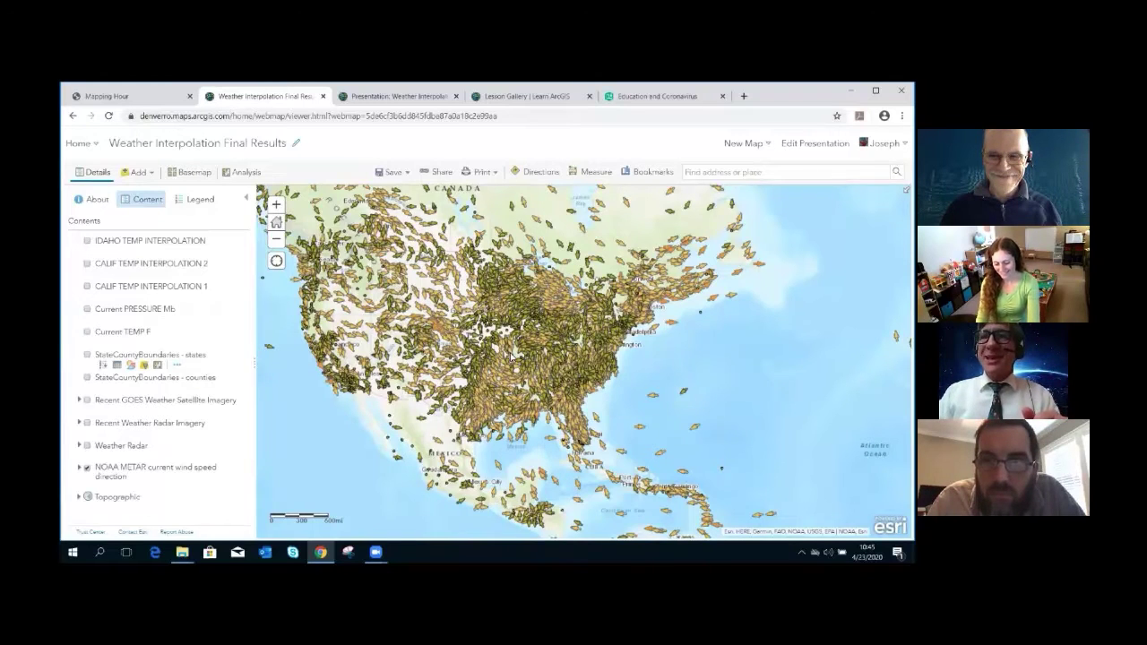
scroll(513, 357, up, 1)
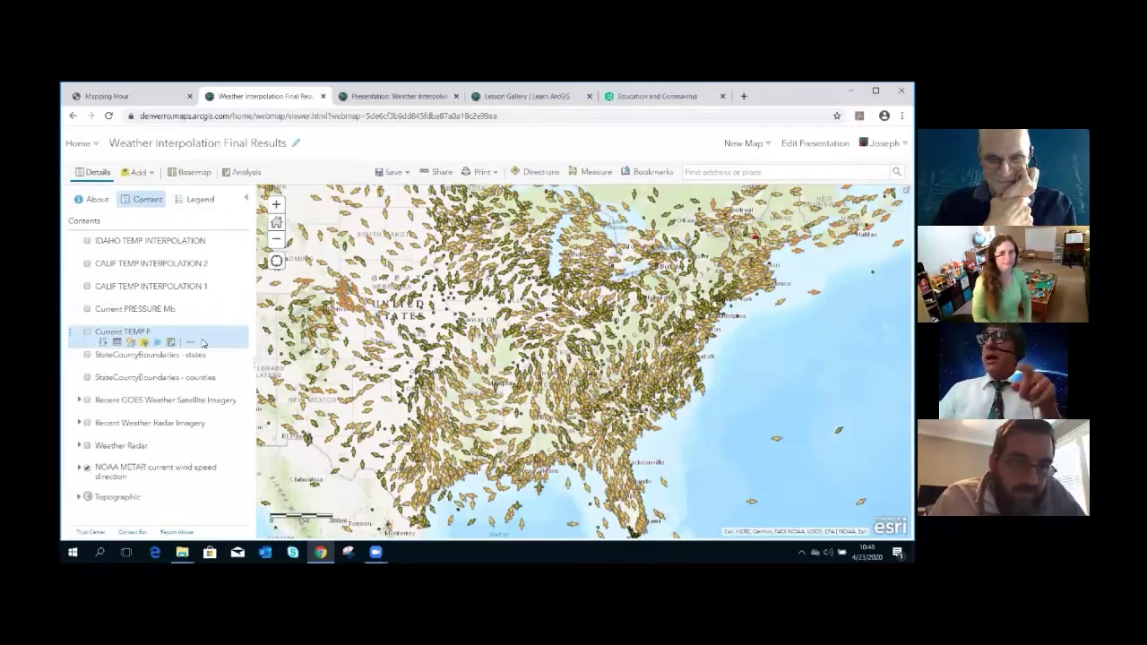
click(86, 310)
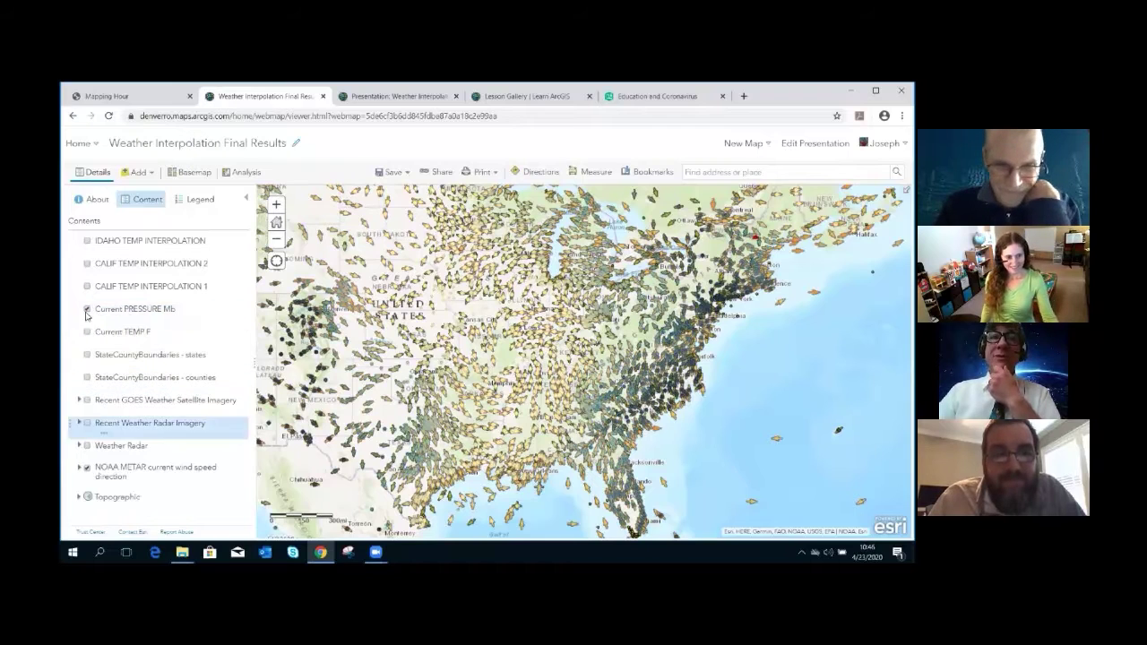
click(87, 312)
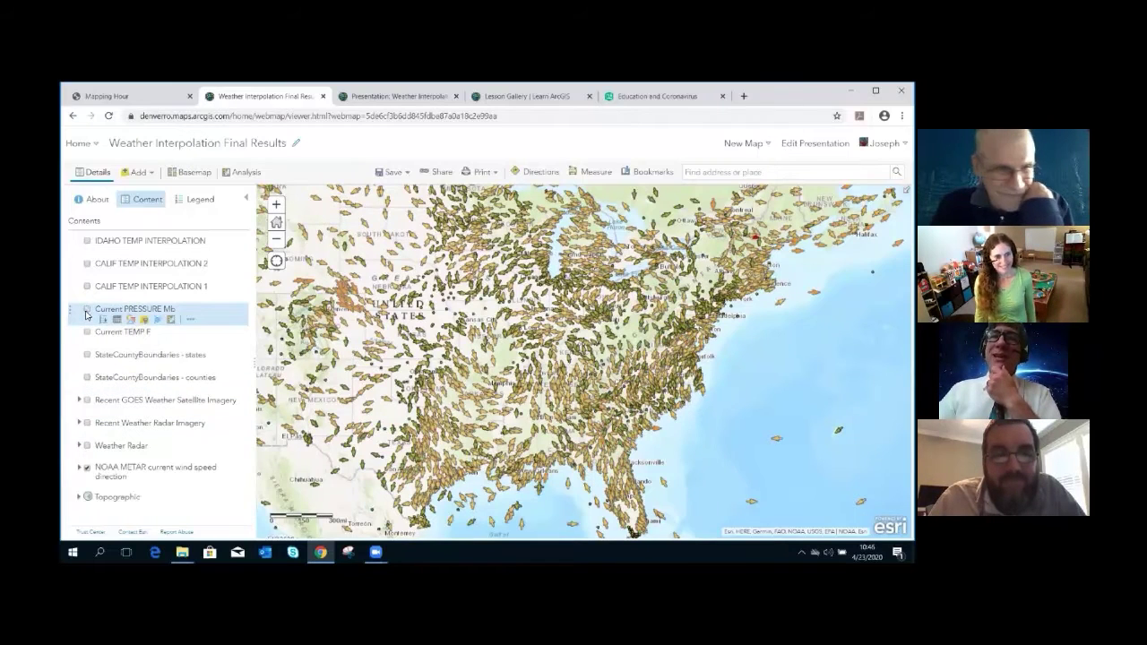
Replace the wind layer with the Recent GOES Weather Satellite Imagery and Weather Radar layers.
click(87, 400)
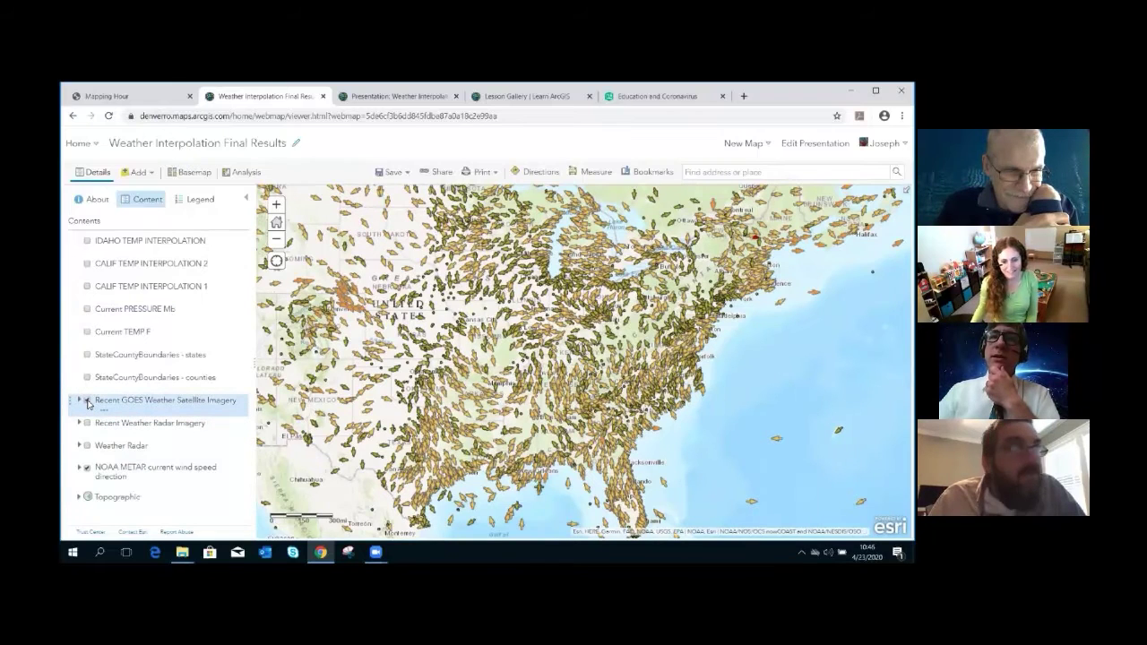
click(87, 468)
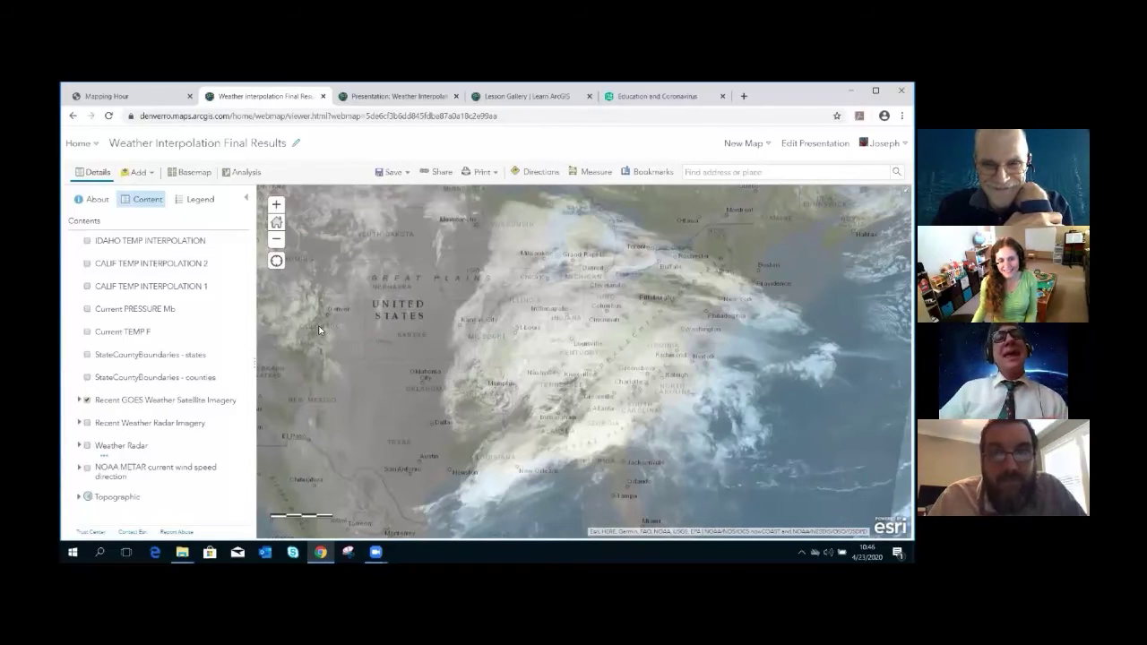
click(87, 446)
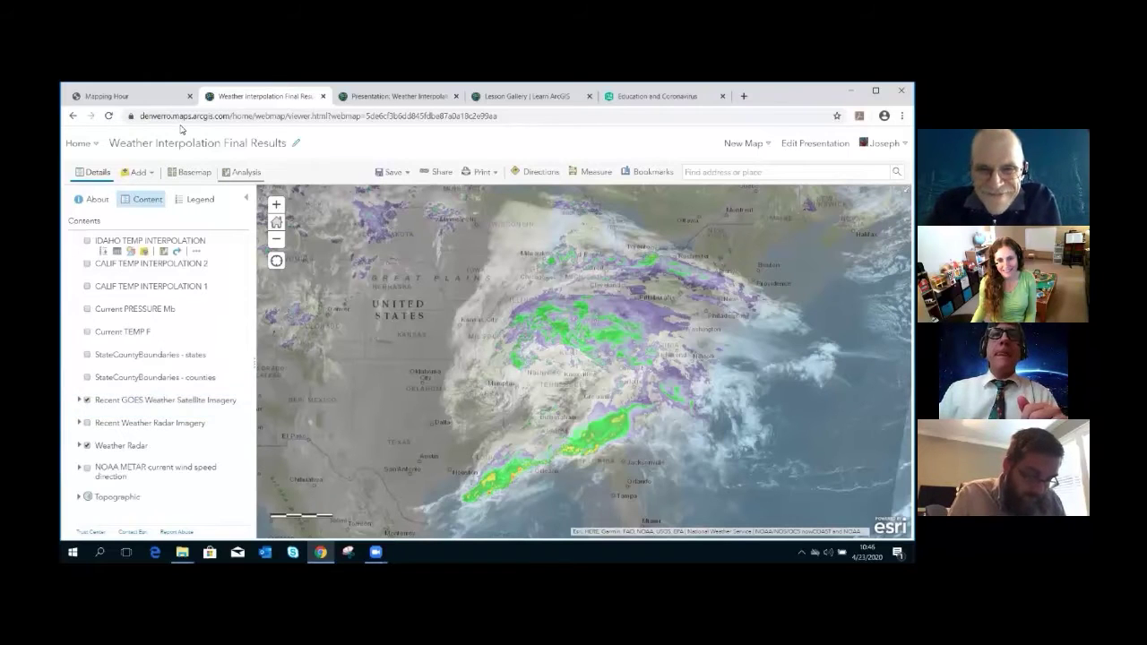
Return to the Mapping Hour slides and go through the weather prediction slides to the Labeling and Building expressions slide.
click(96, 96)
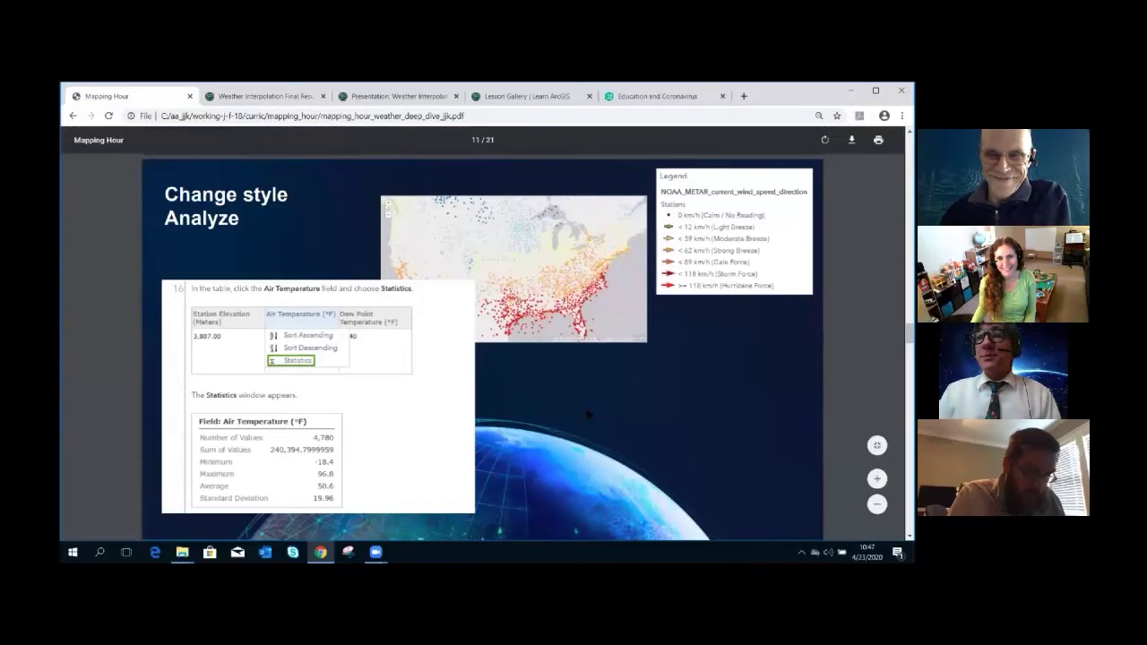
key(Right)
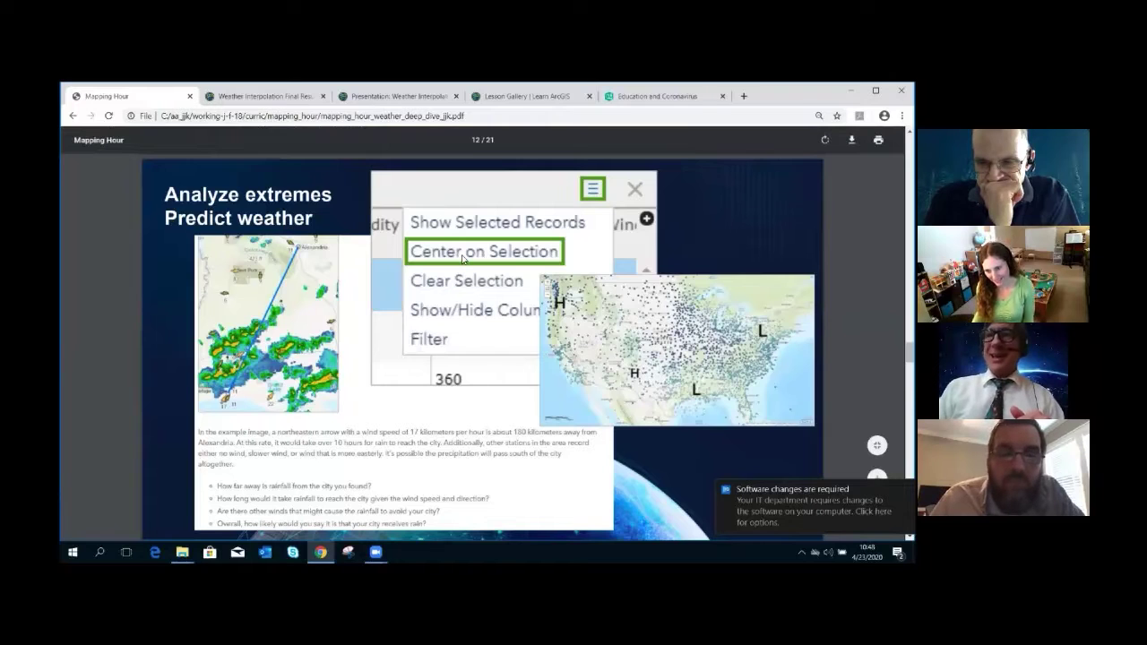
key(Right)
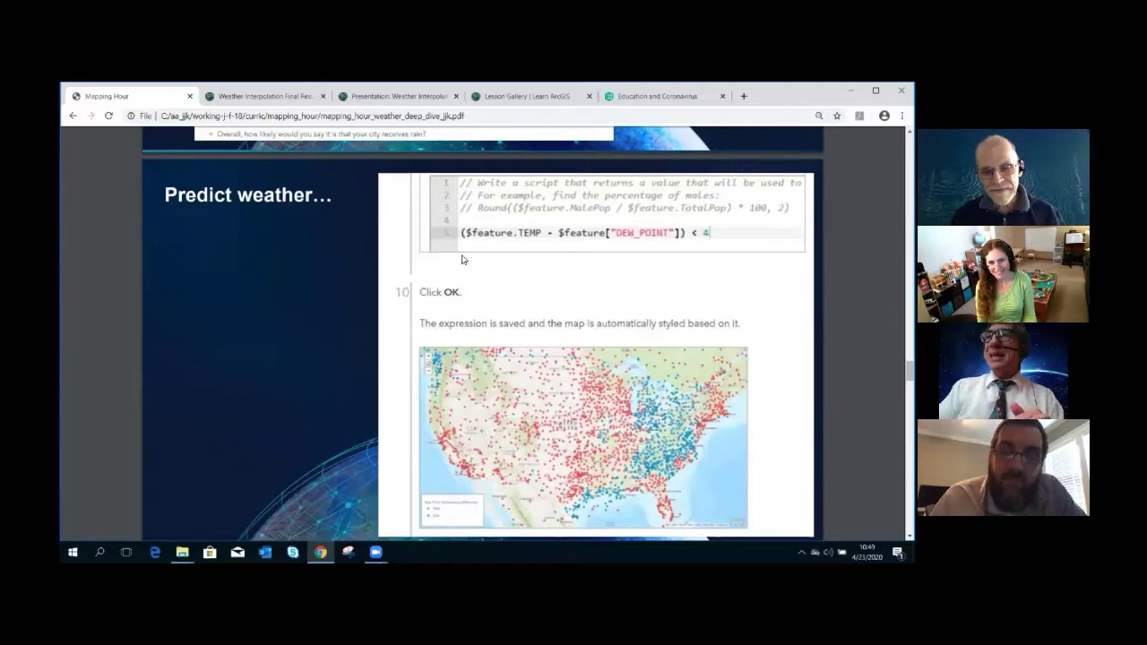
scroll(462, 259, down, 4)
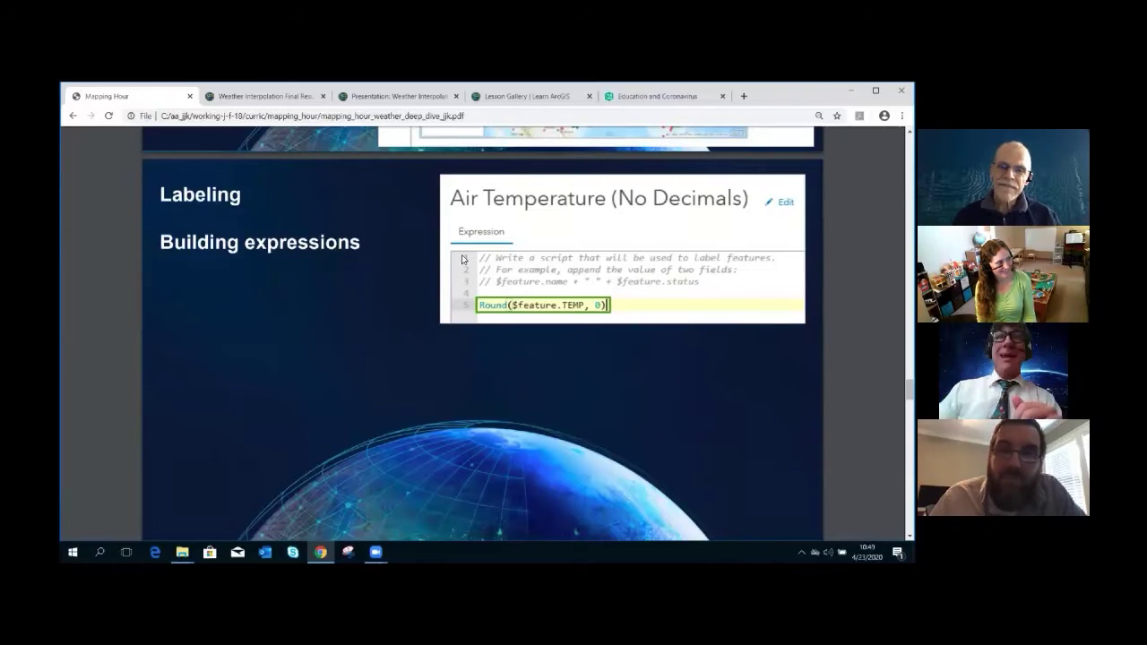
In the Weather Interpolation Final Results map, hide the GOES satellite imagery and display the Current TEMP F layer.
click(269, 96)
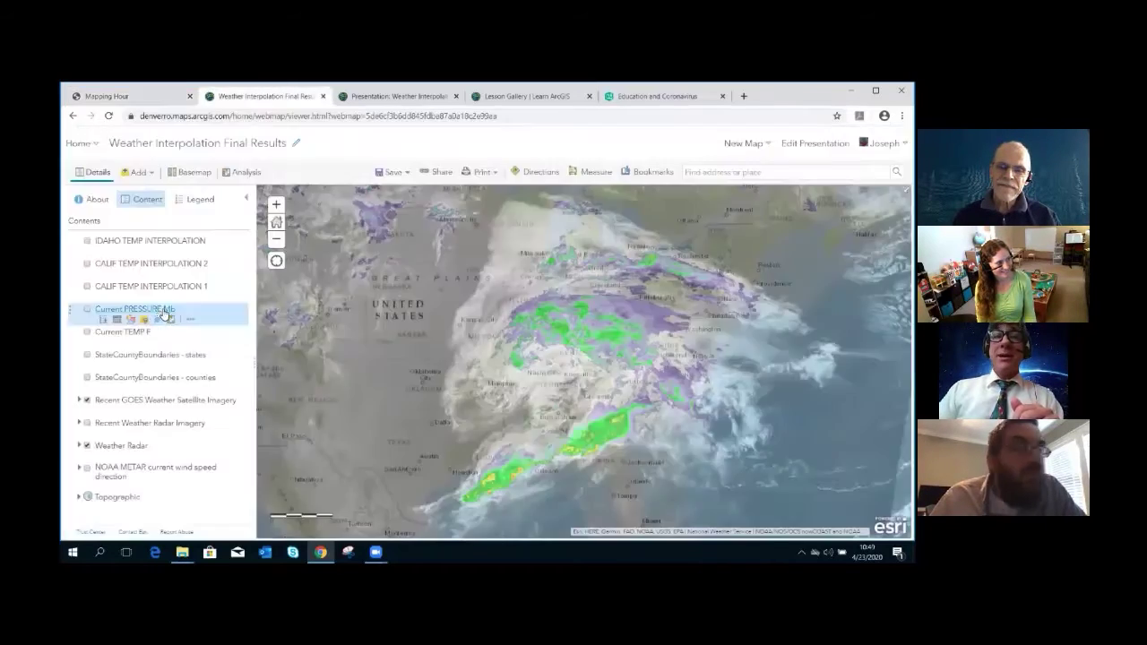
click(80, 401)
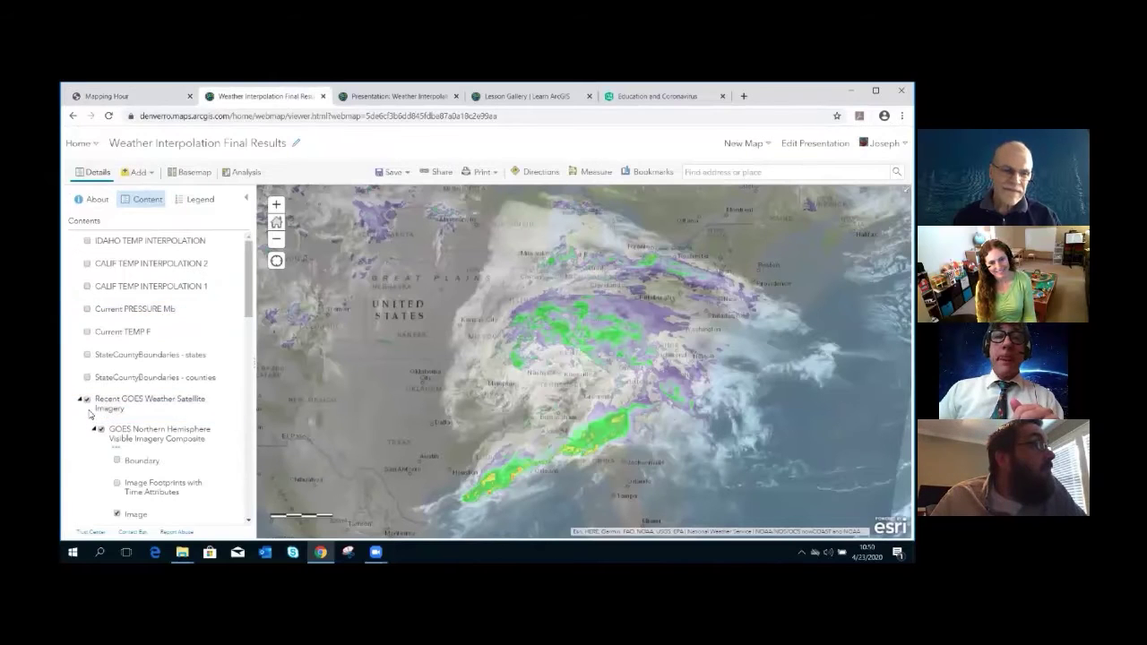
click(87, 401)
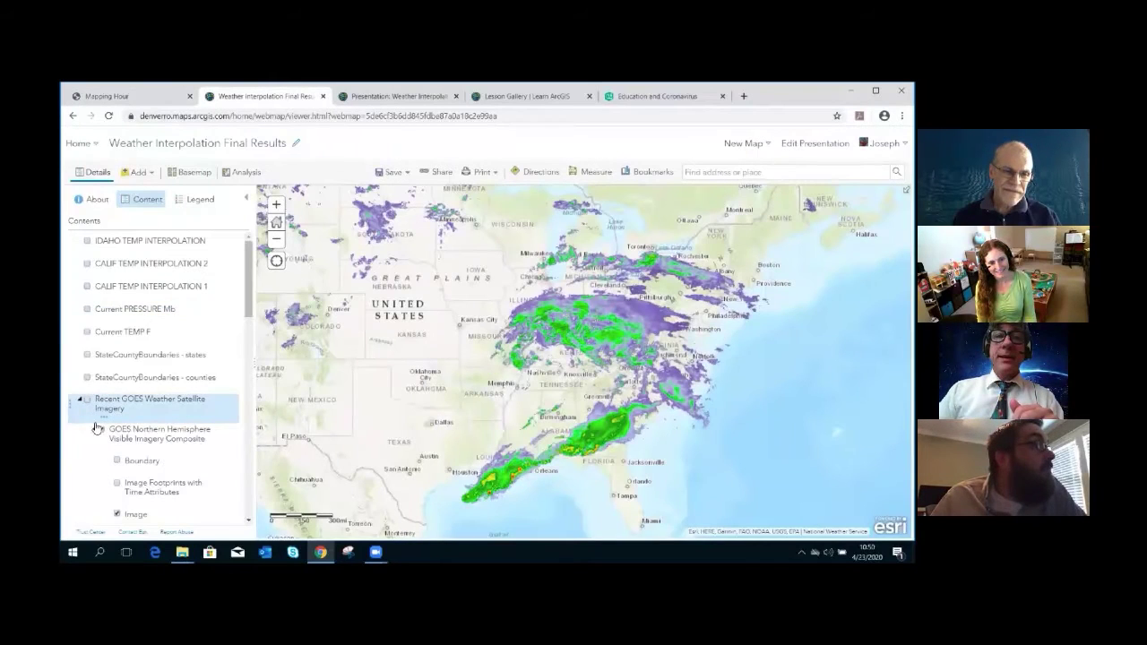
click(87, 332)
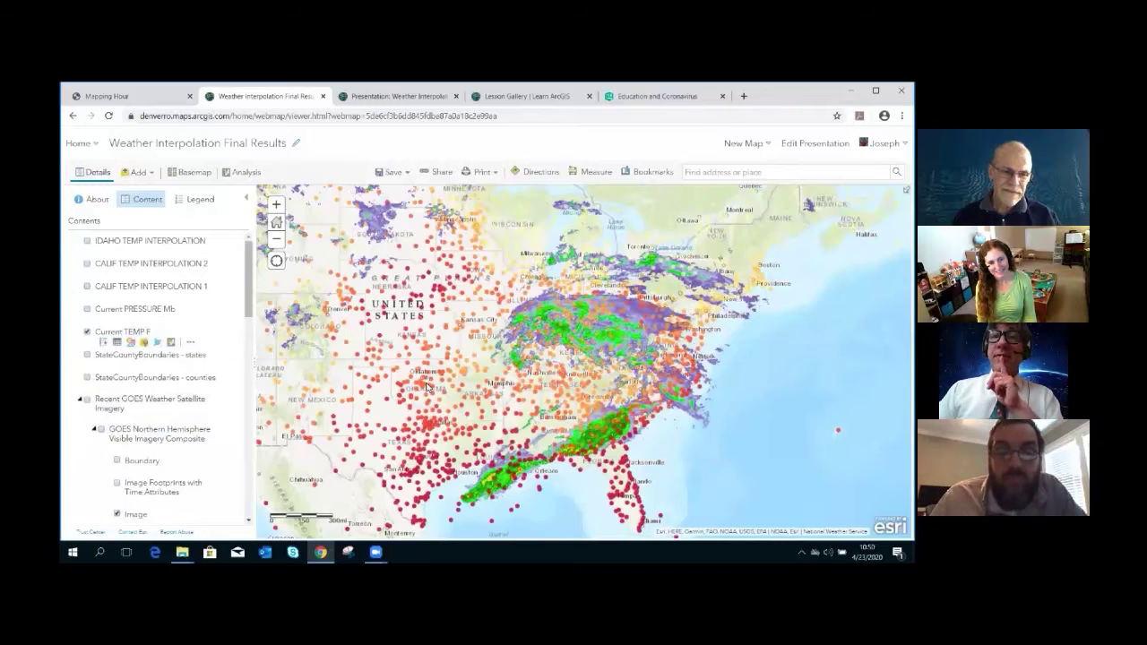
Examine the rounded temperature labels around Oklahoma City and open the Chandler station's details.
scroll(427, 389, up, 3)
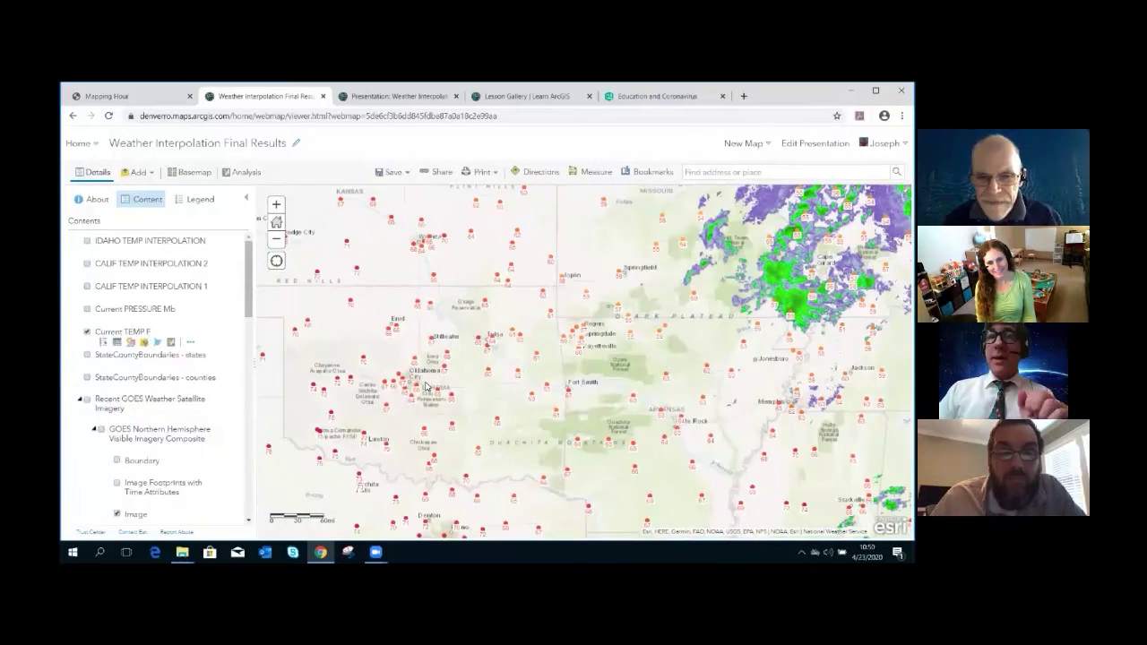
scroll(426, 385, up, 1)
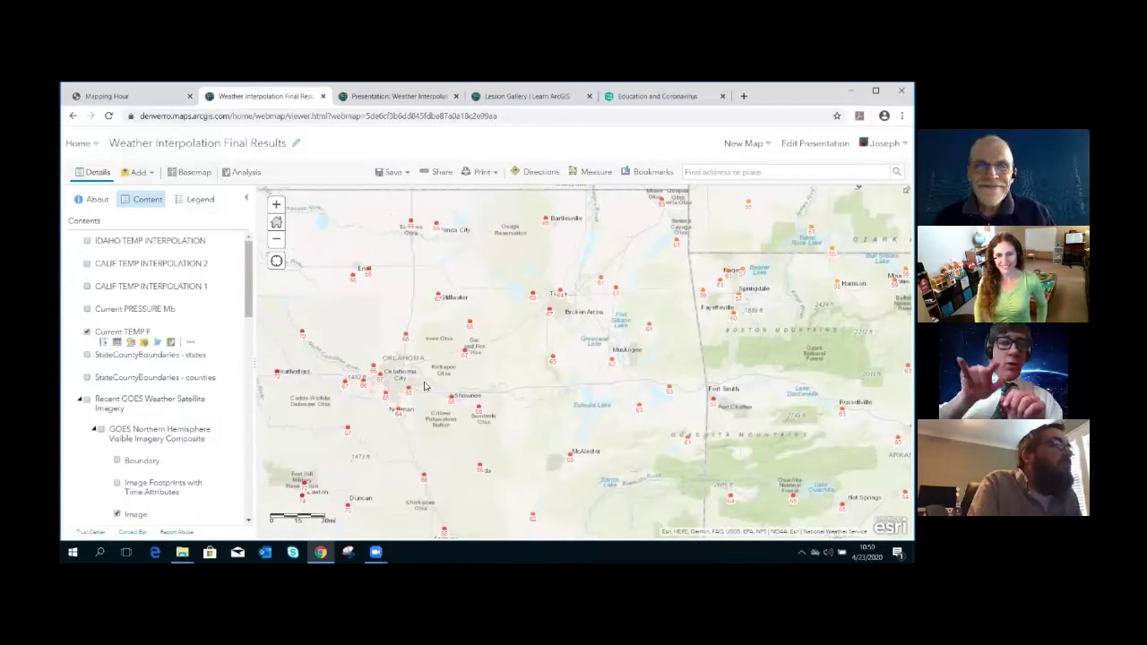
click(466, 353)
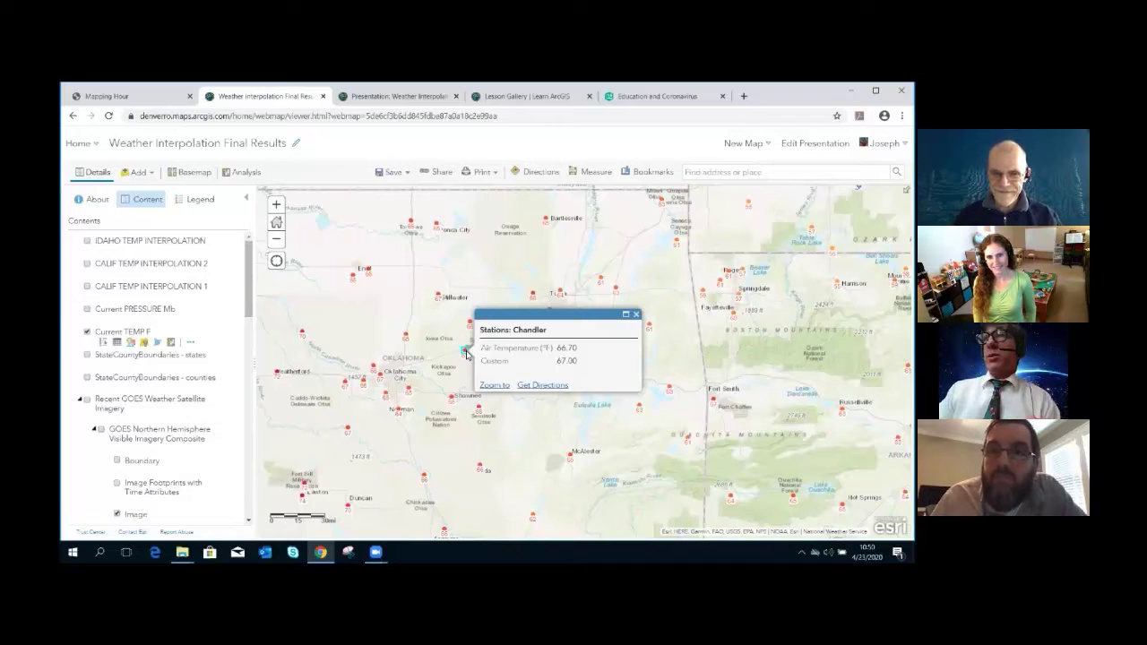
Switch back to the Mapping Hour slides to view the Interpolating Surfaces slide.
click(150, 103)
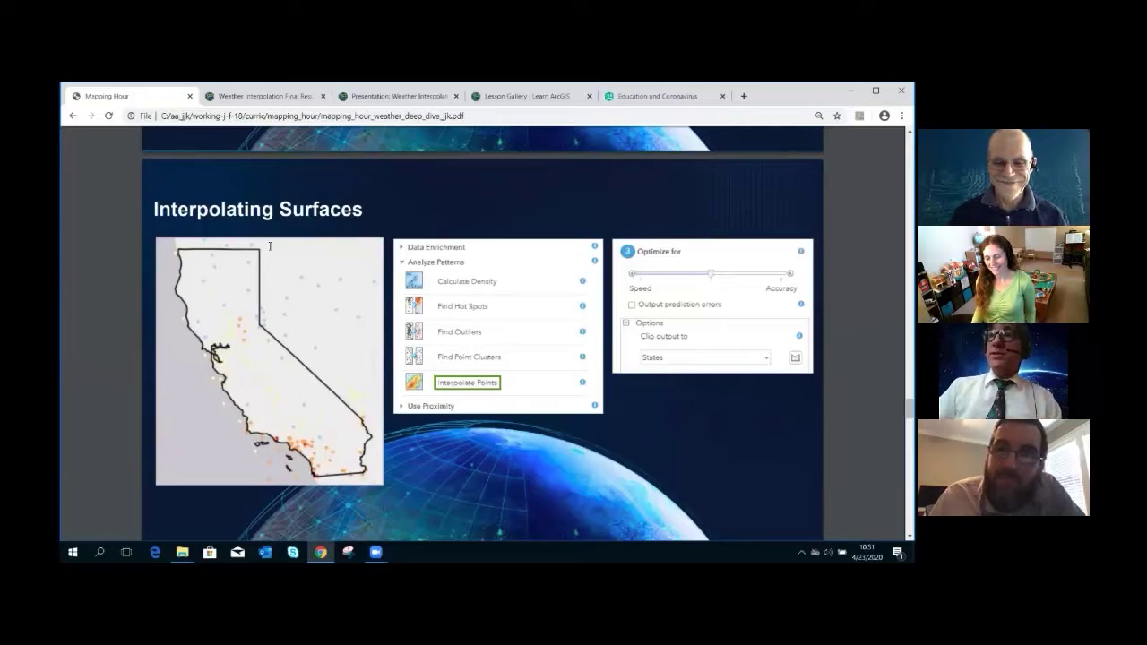
Advance to the Interpolating Surfaces: Considerations slide, and in the Weather Interpolation Final Results map display and zoom to the IDAHO TEMP INTERPOLATION layer.
key(Page_Down)
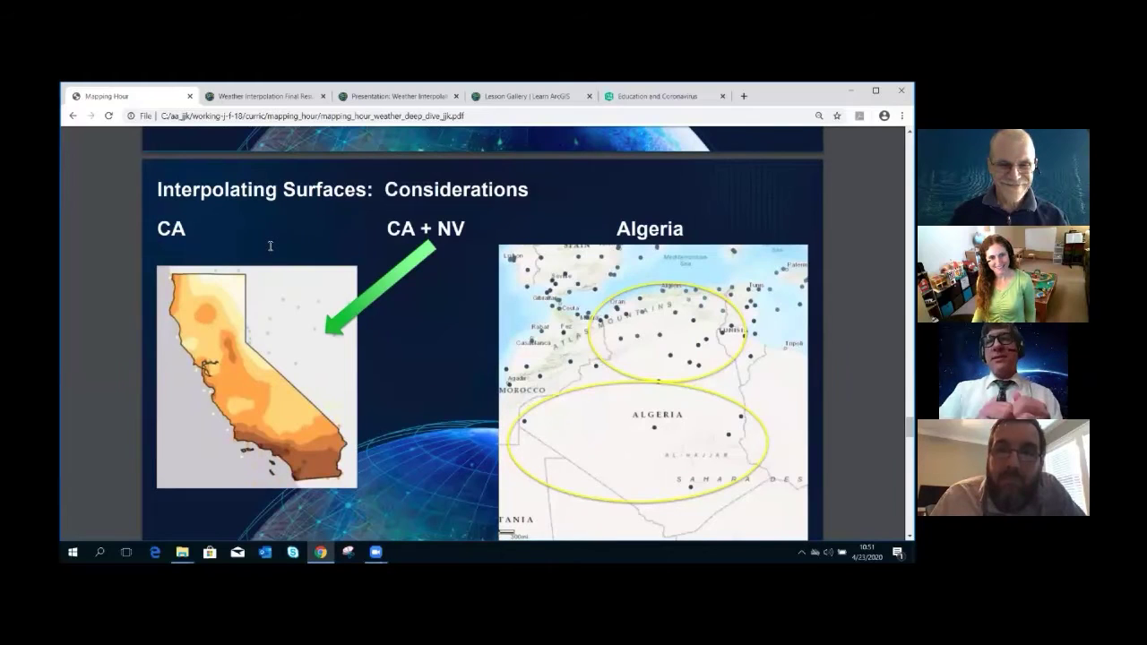
click(240, 98)
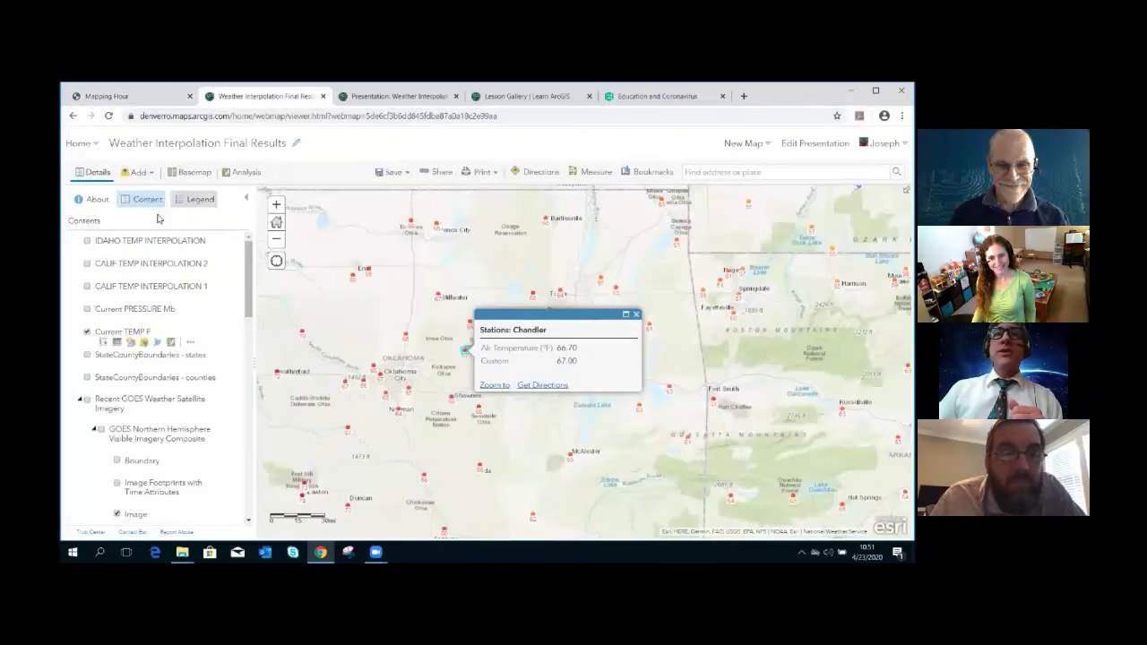
click(88, 241)
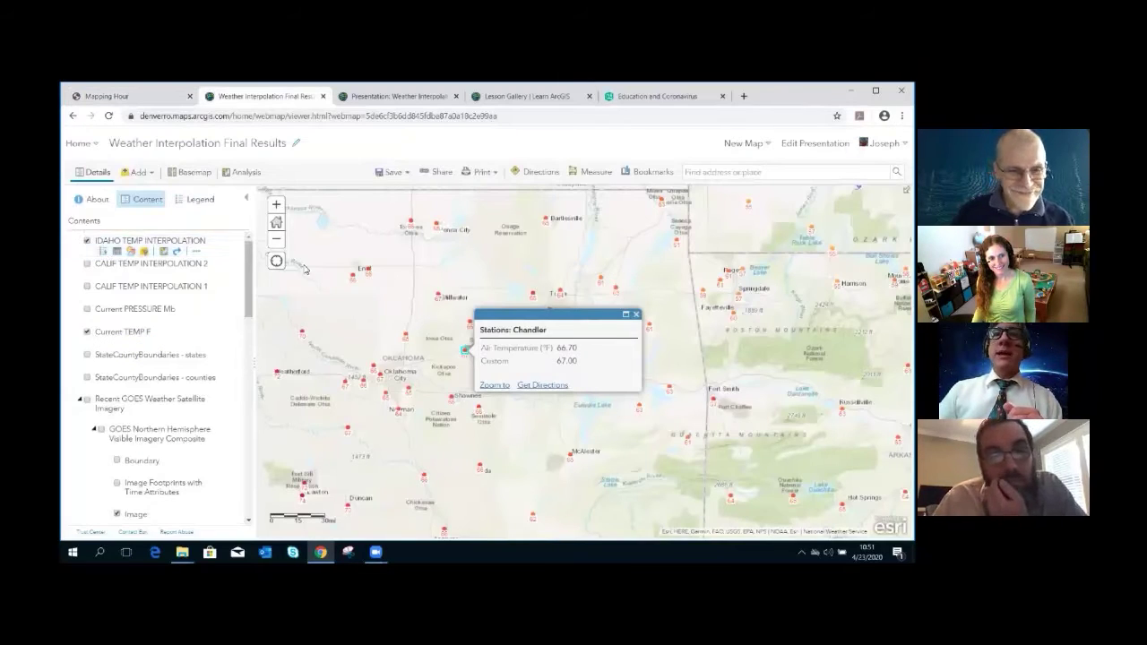
click(199, 253)
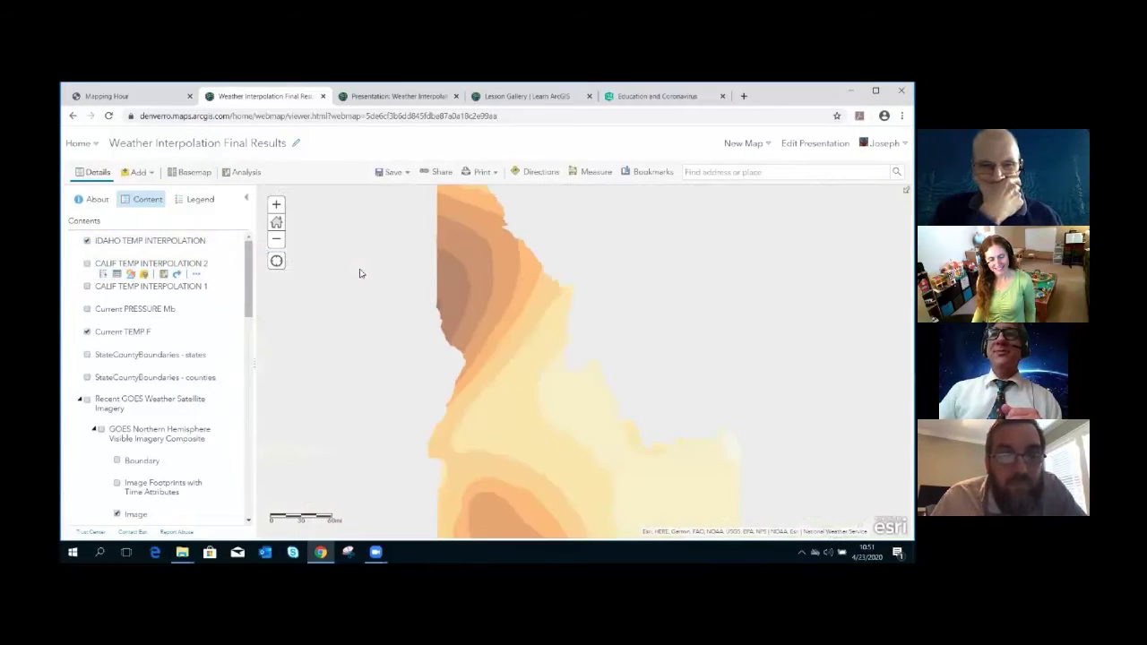
scroll(343, 291, down, 2)
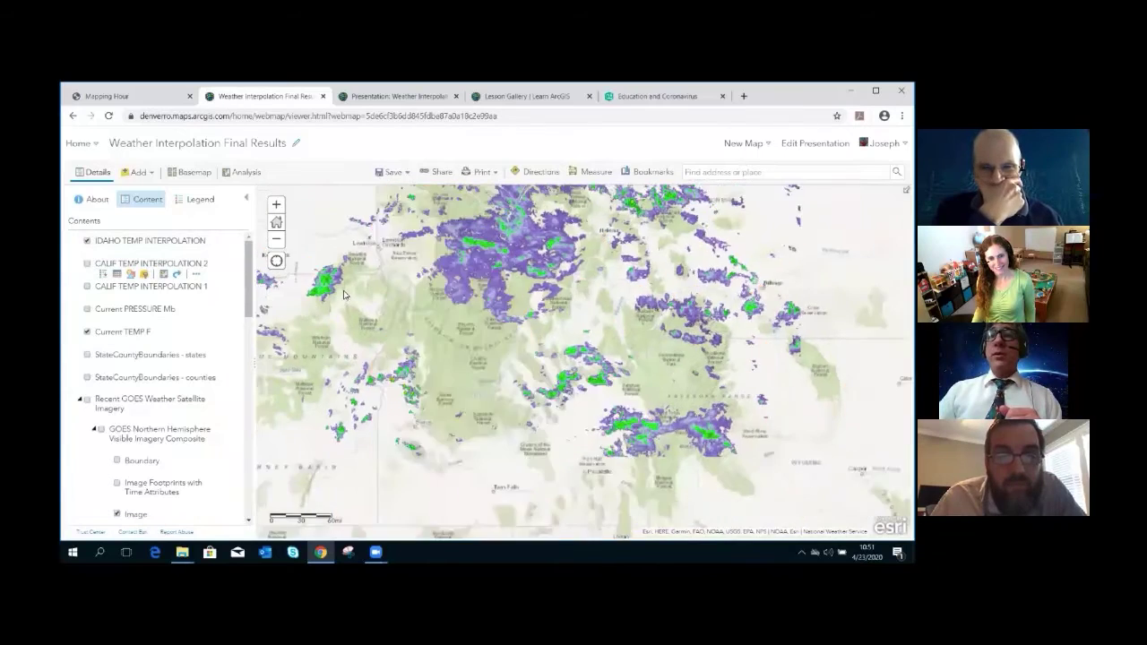
scroll(343, 291, up, 3)
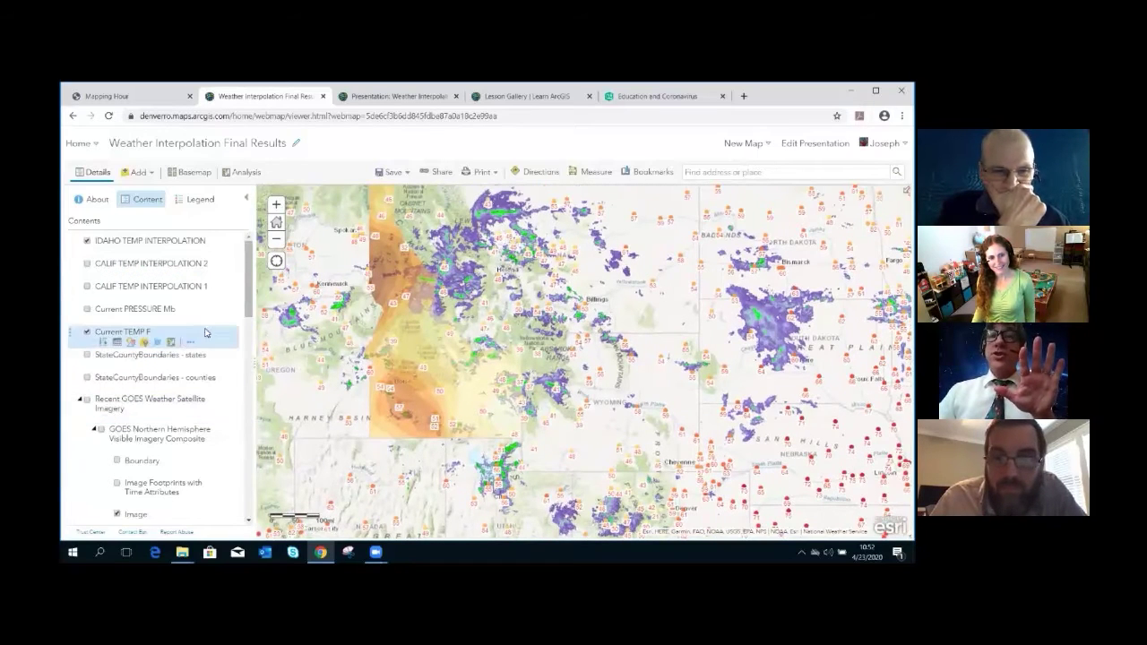
Turn off the Image sublayers of the GOES Visible, Water Vapor and Longwave Infrared composites.
scroll(107, 420, down, 2)
click(118, 404)
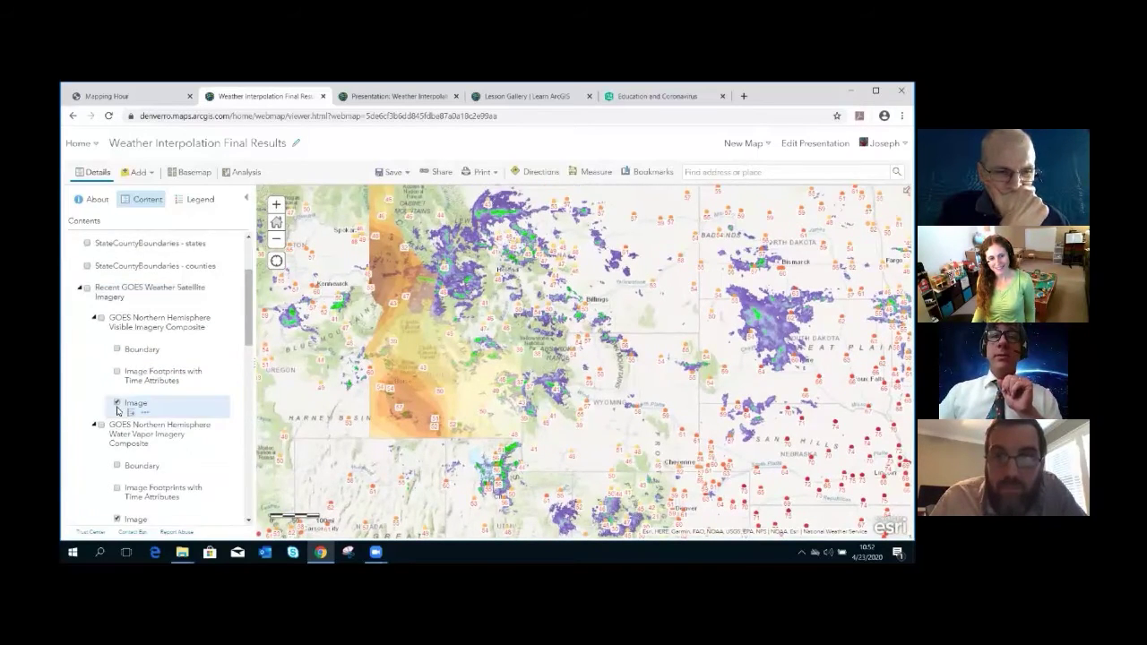
scroll(115, 452, down, 2)
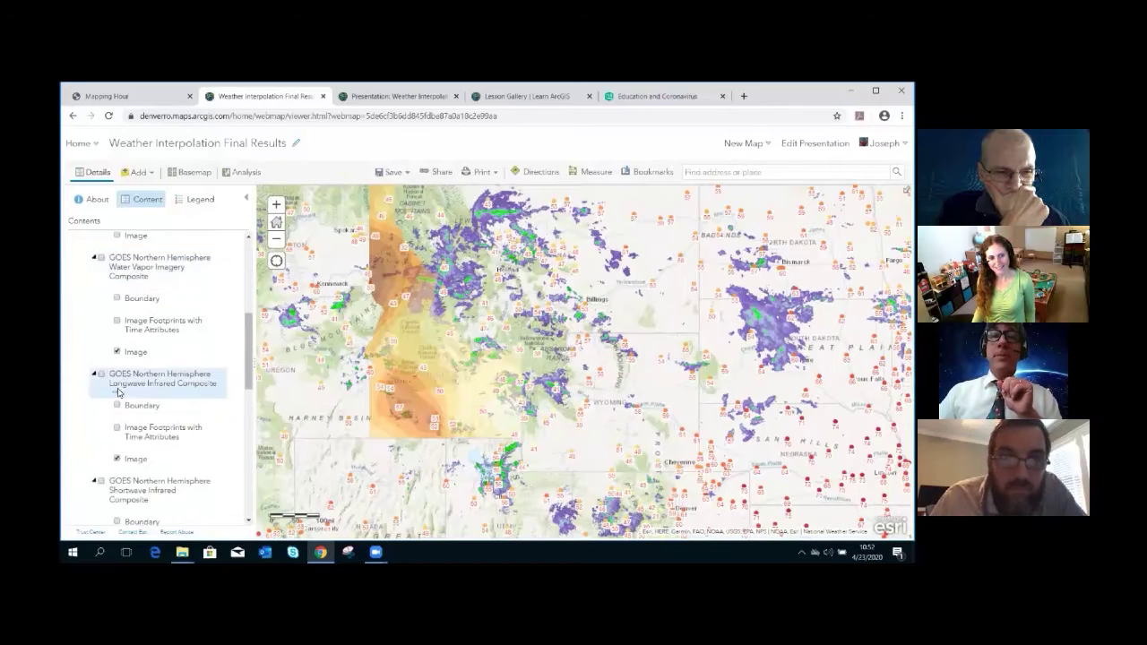
click(117, 351)
click(117, 459)
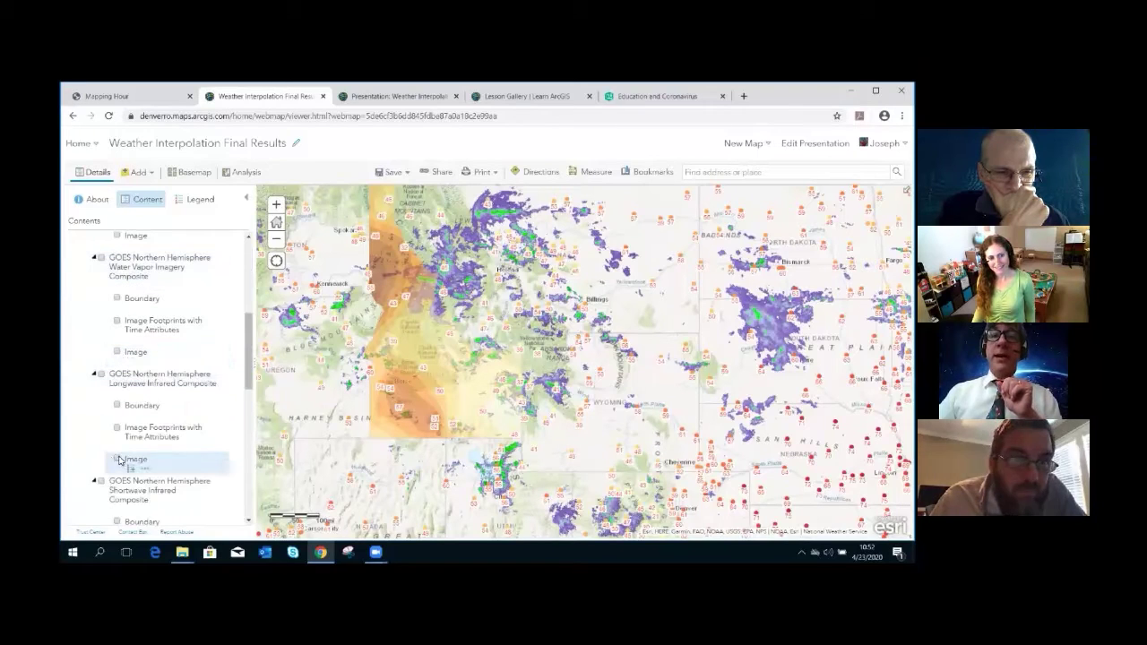
scroll(119, 459, up, 3)
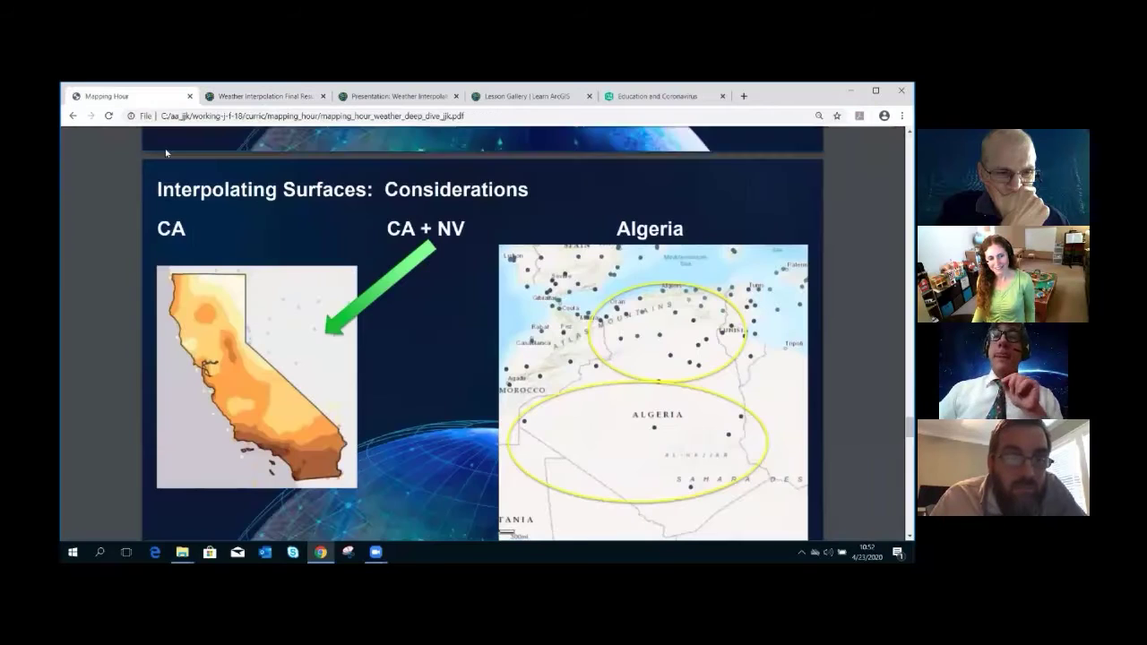
Return to the Mapping Hour slides and advance to the Presentation slide.
click(118, 97)
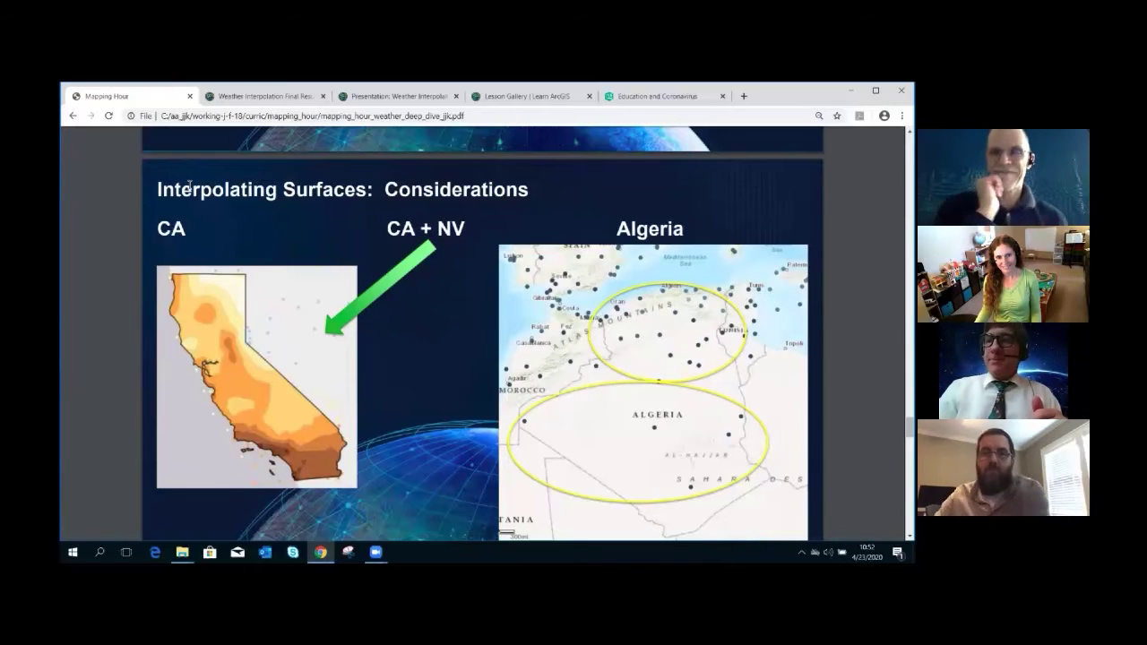
key(Right)
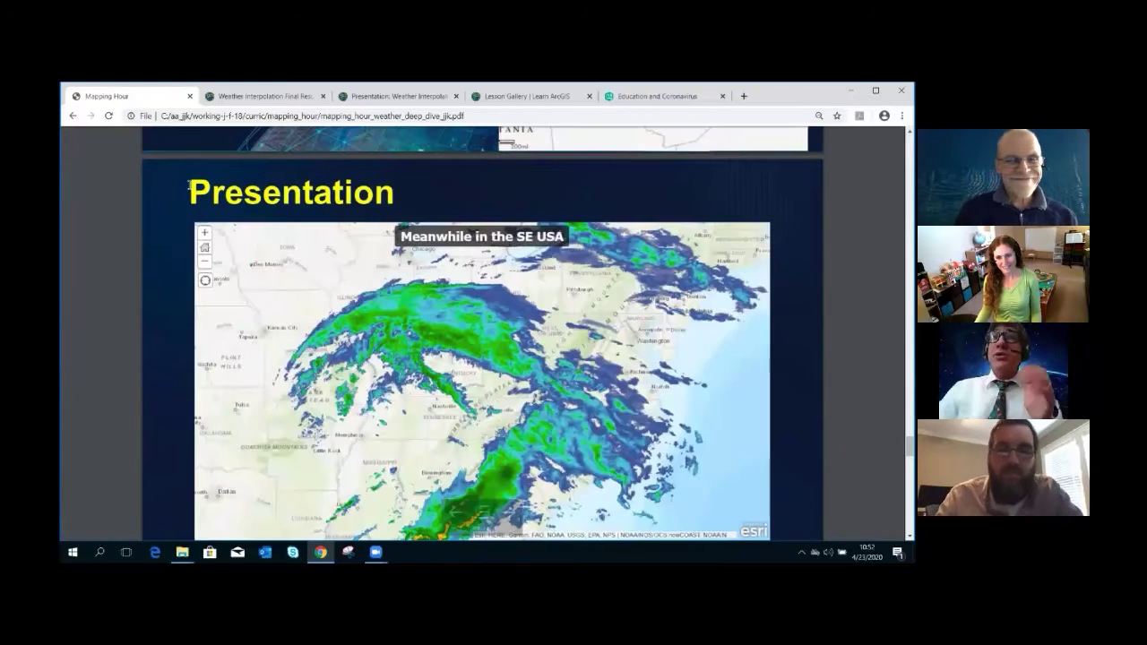
Switch to the Weather Interpolation web presentation and go through its slides from Current Conditions Midwest USA to California Temperature Interpolation.
click(378, 97)
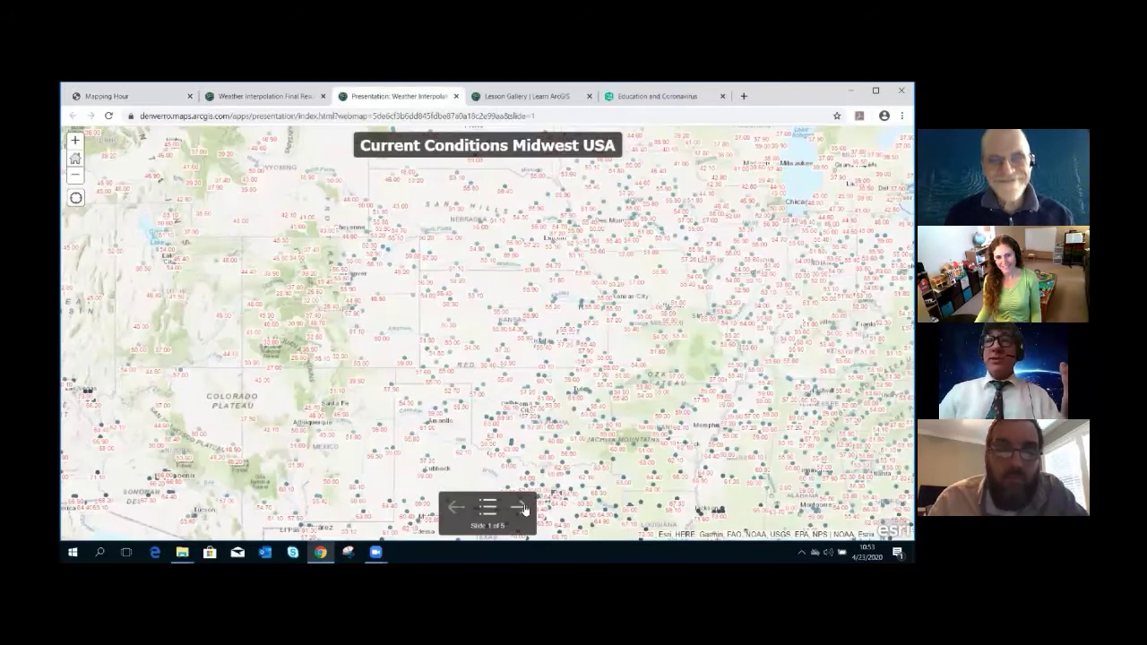
click(520, 507)
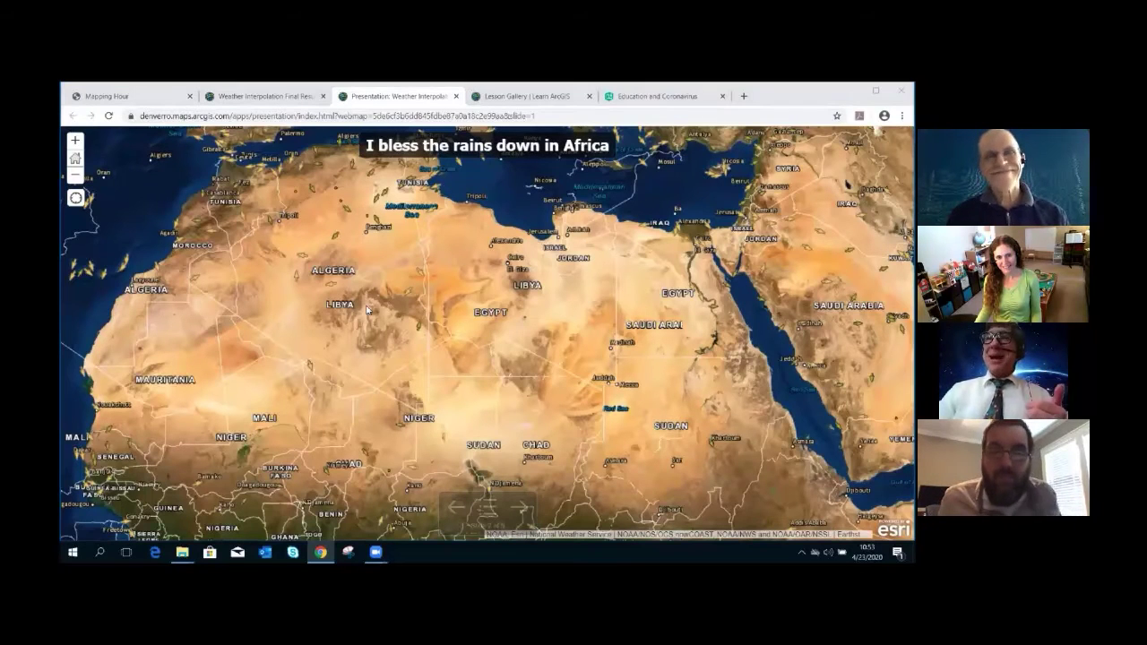
click(518, 508)
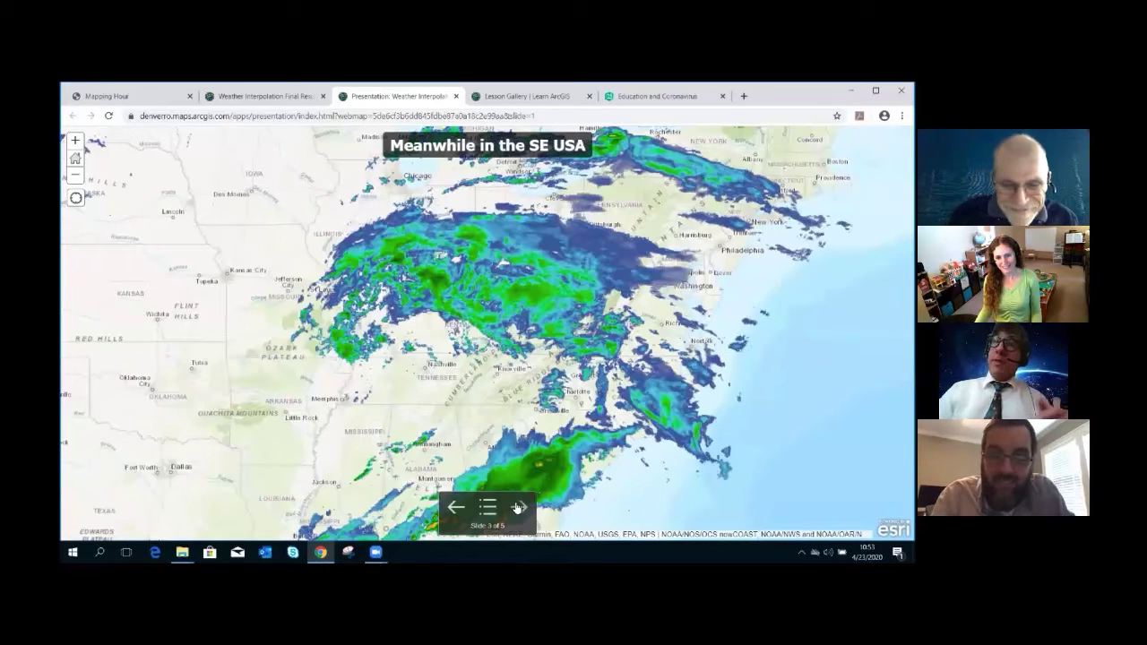
click(518, 509)
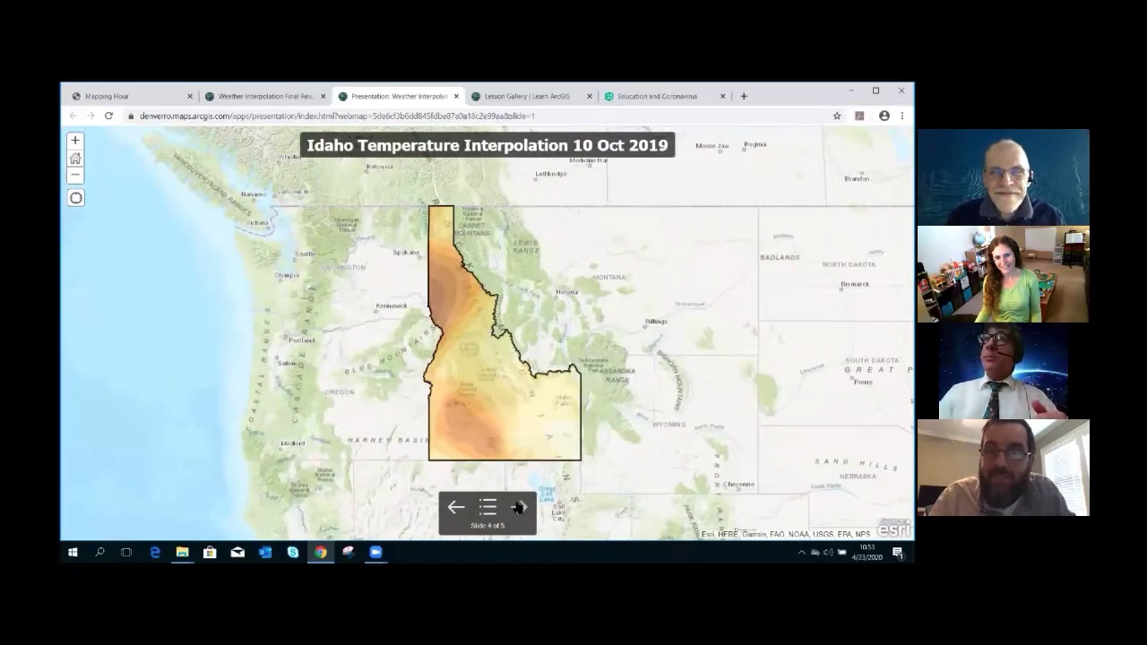
click(521, 511)
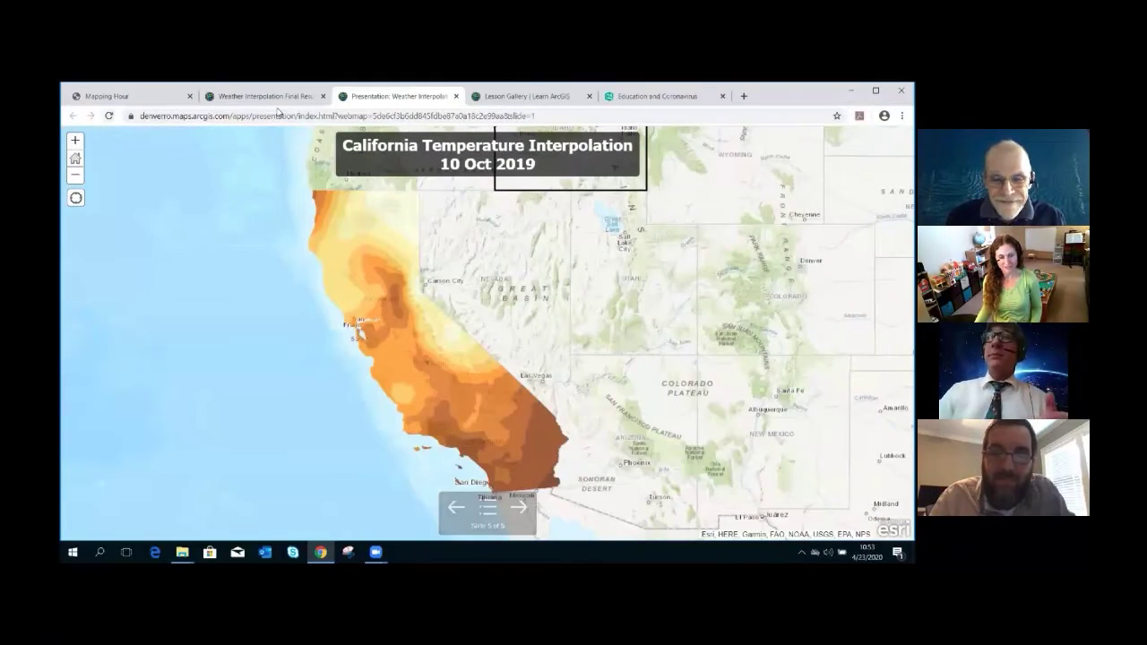
Go back to the Mapping Hour slides and show the Video on the Our Earth channel slide.
click(123, 97)
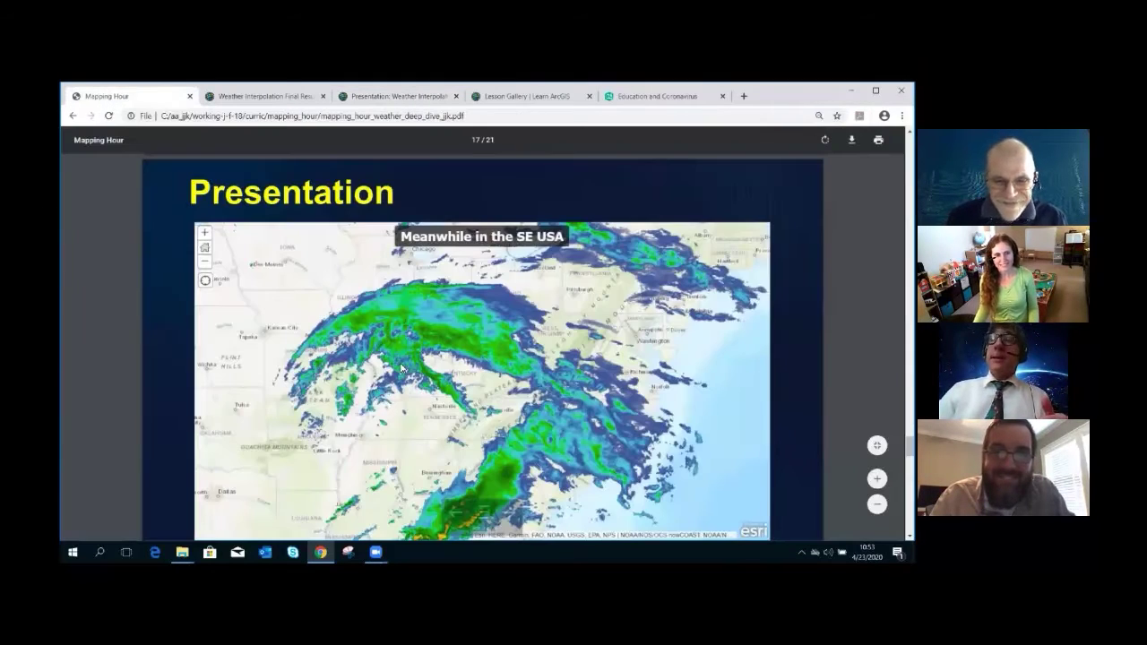
key(Right)
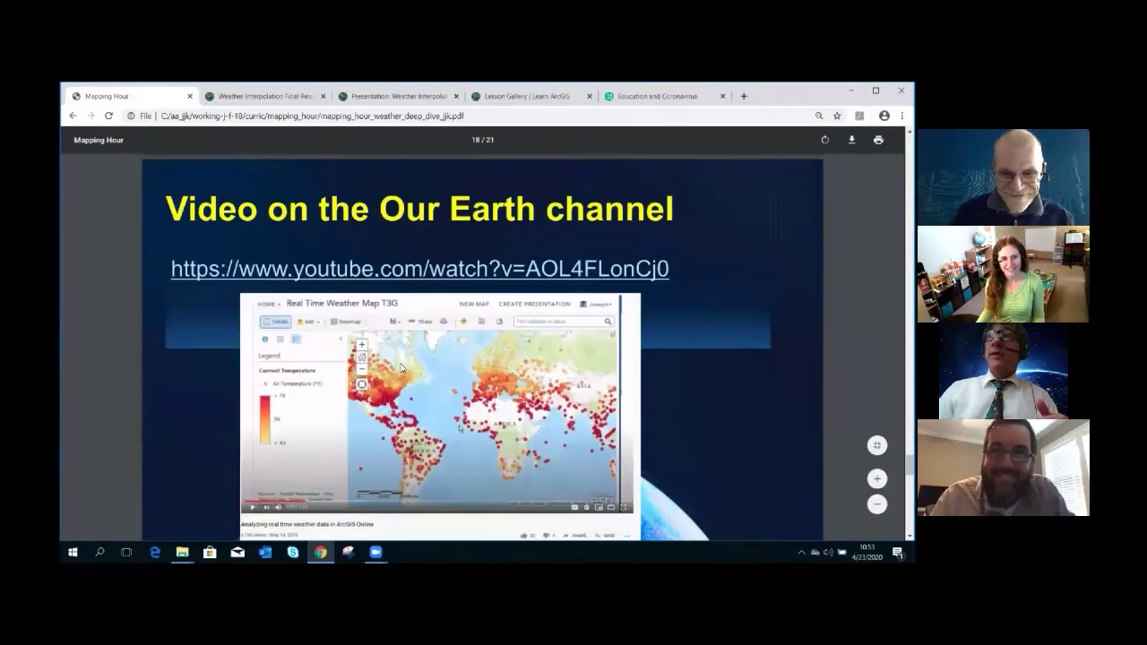
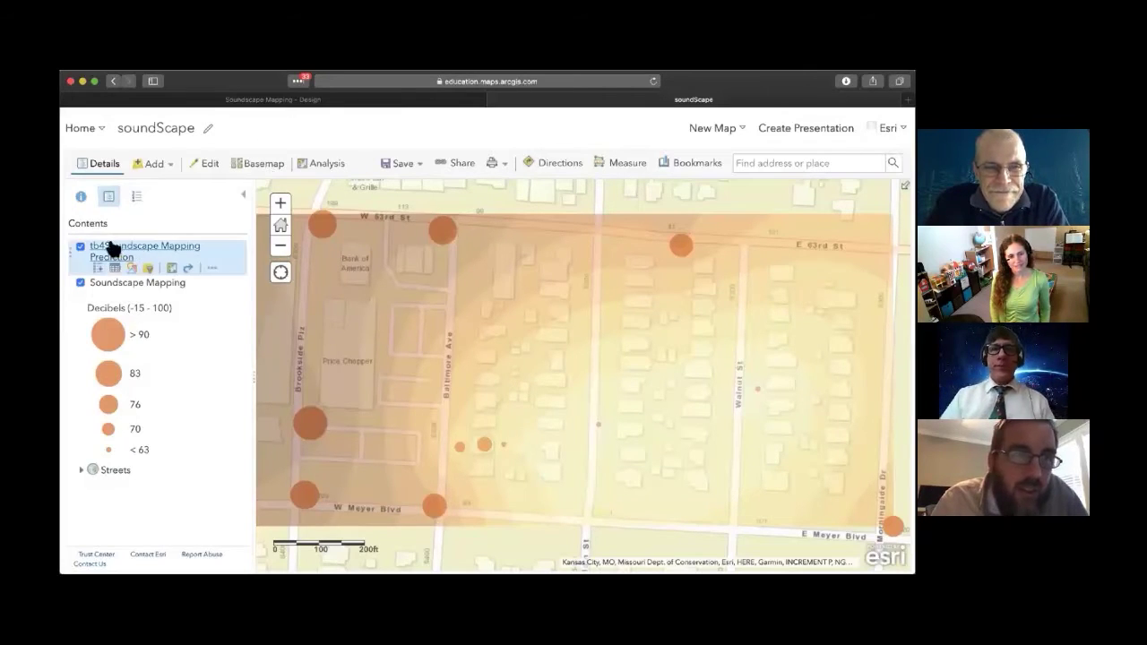
Hide the tb4Soundscape Mapping Prediction layer and examine the sound measurement points near Baltimore Ave and the surrounding blocks.
click(79, 246)
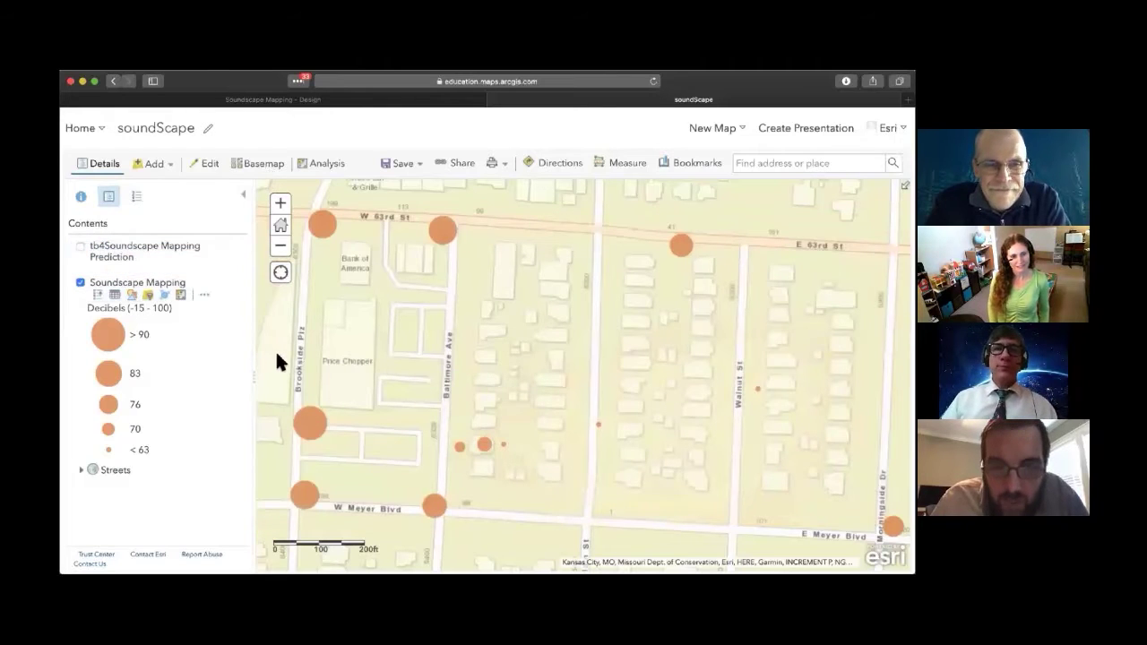
drag(482, 387, 632, 338)
scroll(520, 385, up, 2)
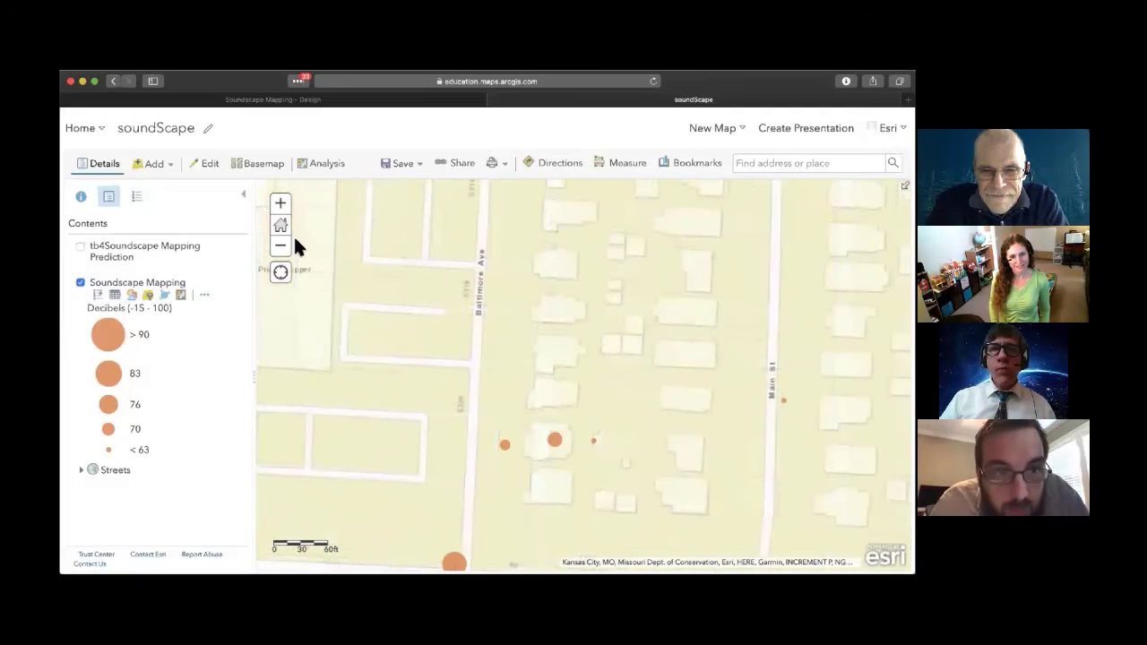
click(280, 249)
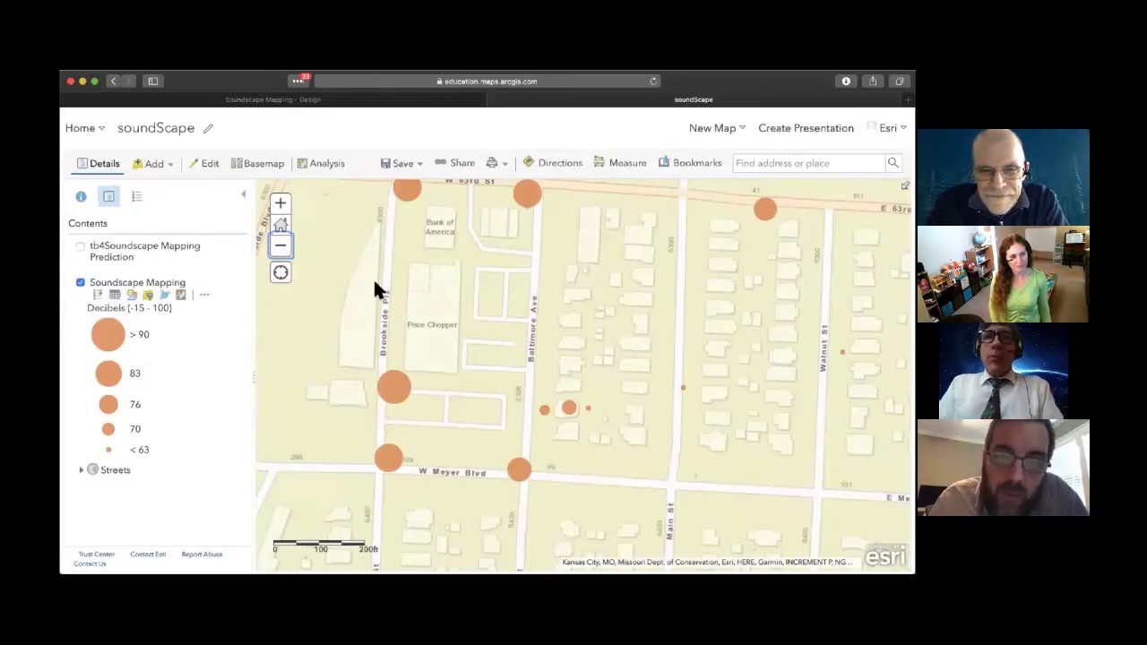
Display the tb4Soundscape Mapping Prediction layer again and bring its full north-south extent into view.
mouse_move(177, 258)
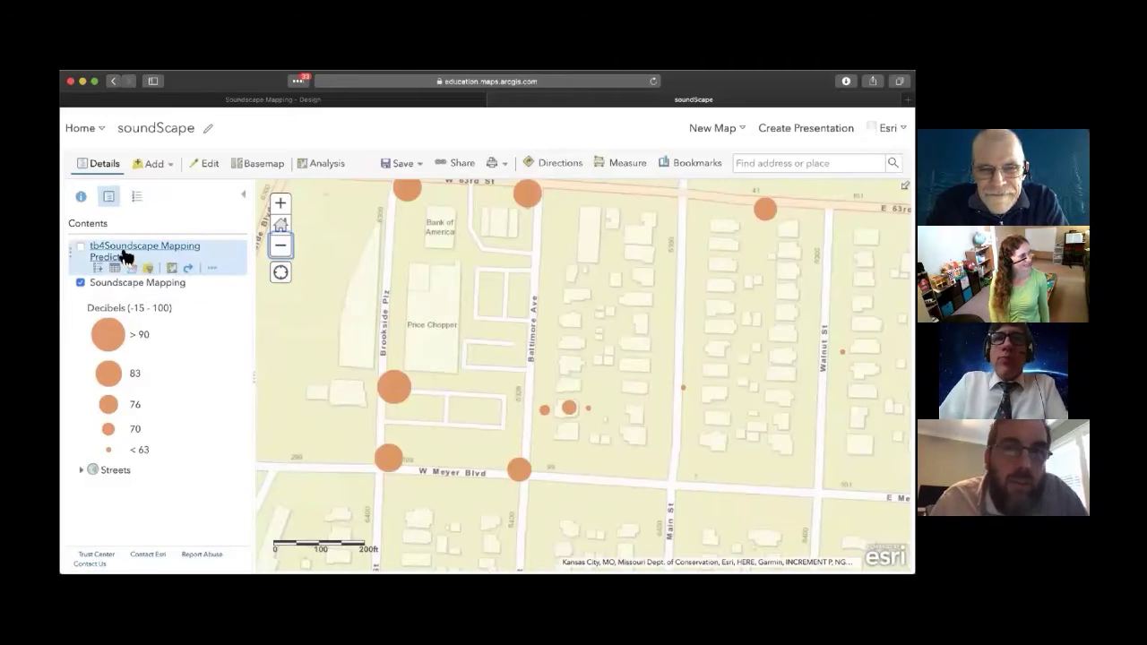
click(78, 244)
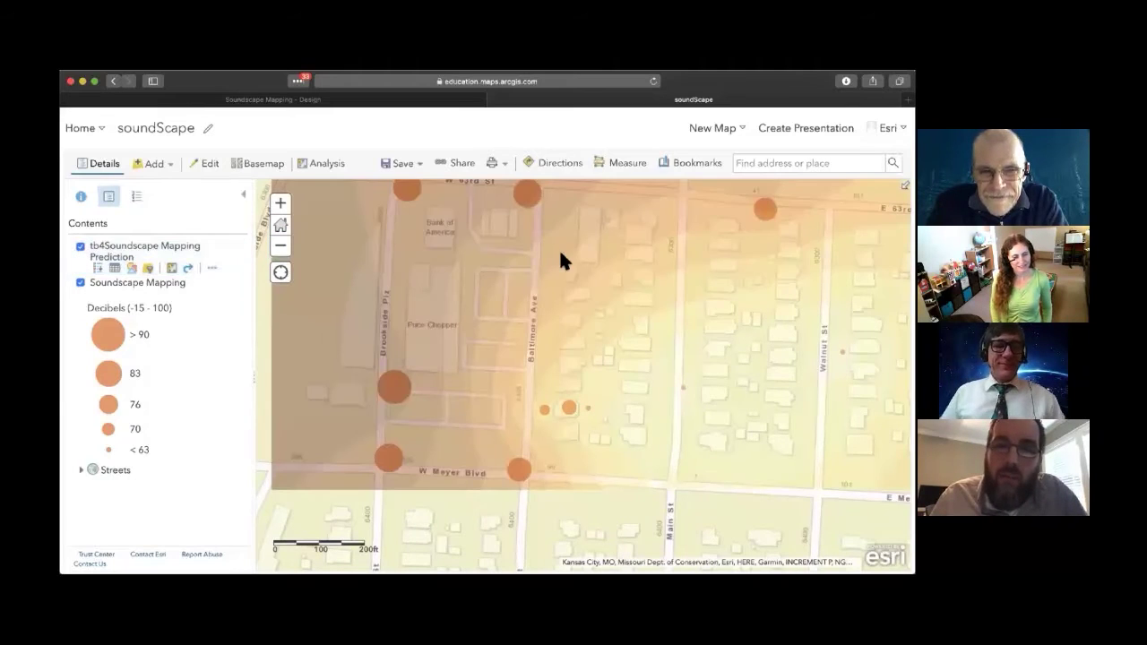
drag(566, 287, 560, 311)
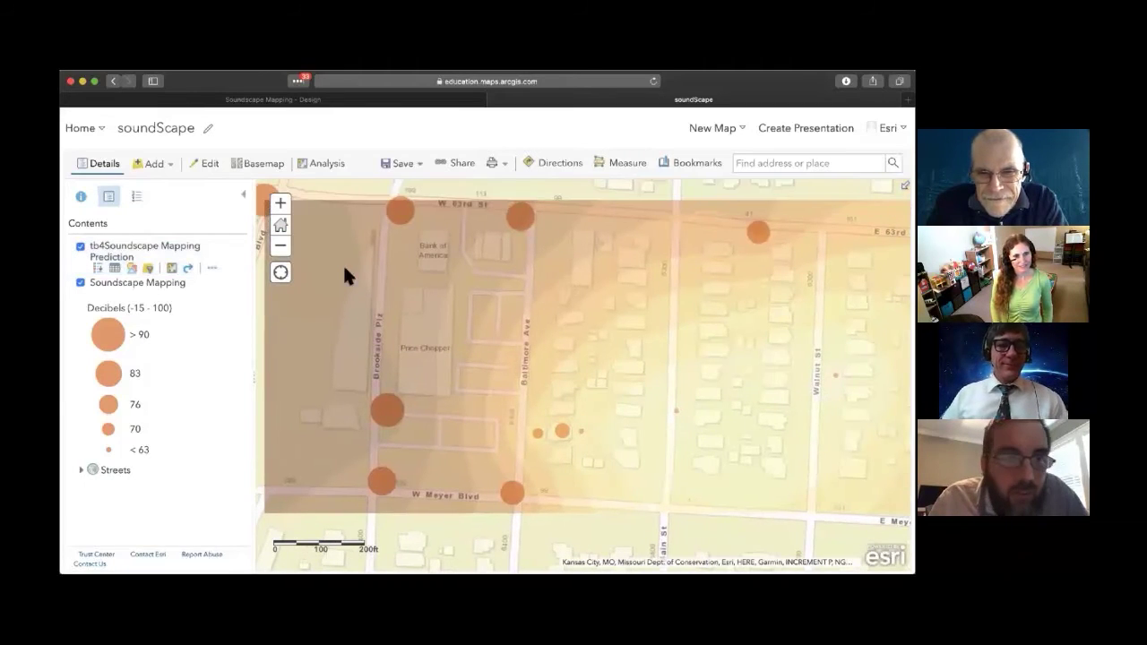
Set the transparency of the tb4Soundscape Mapping Prediction layer to 0%, making it fully opaque.
click(212, 268)
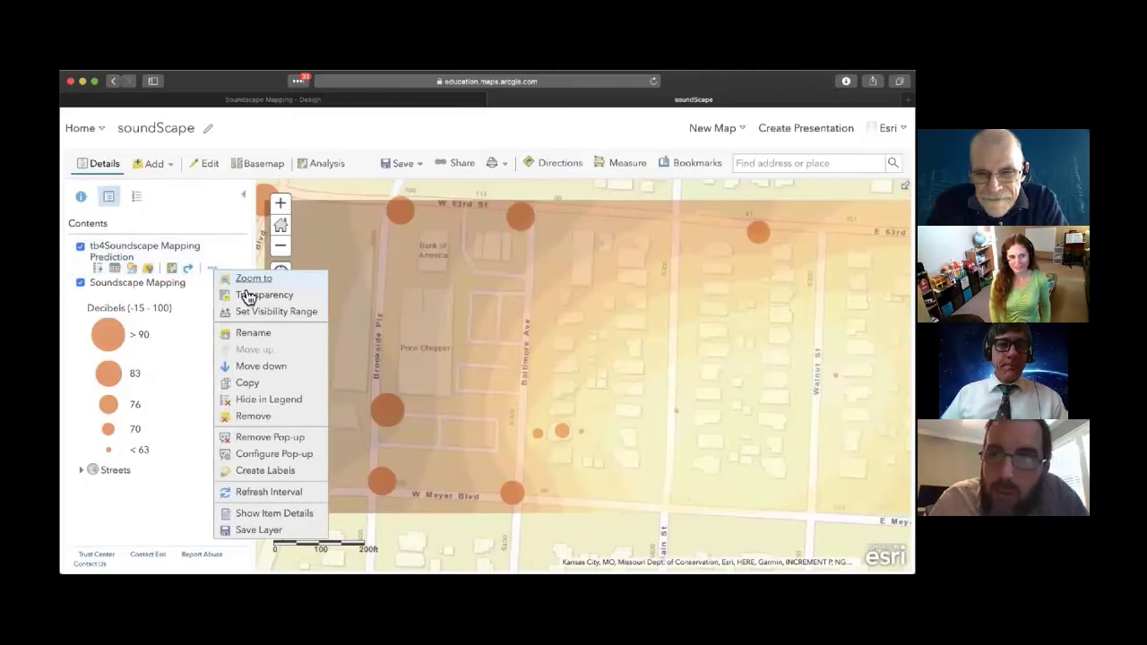
click(260, 300)
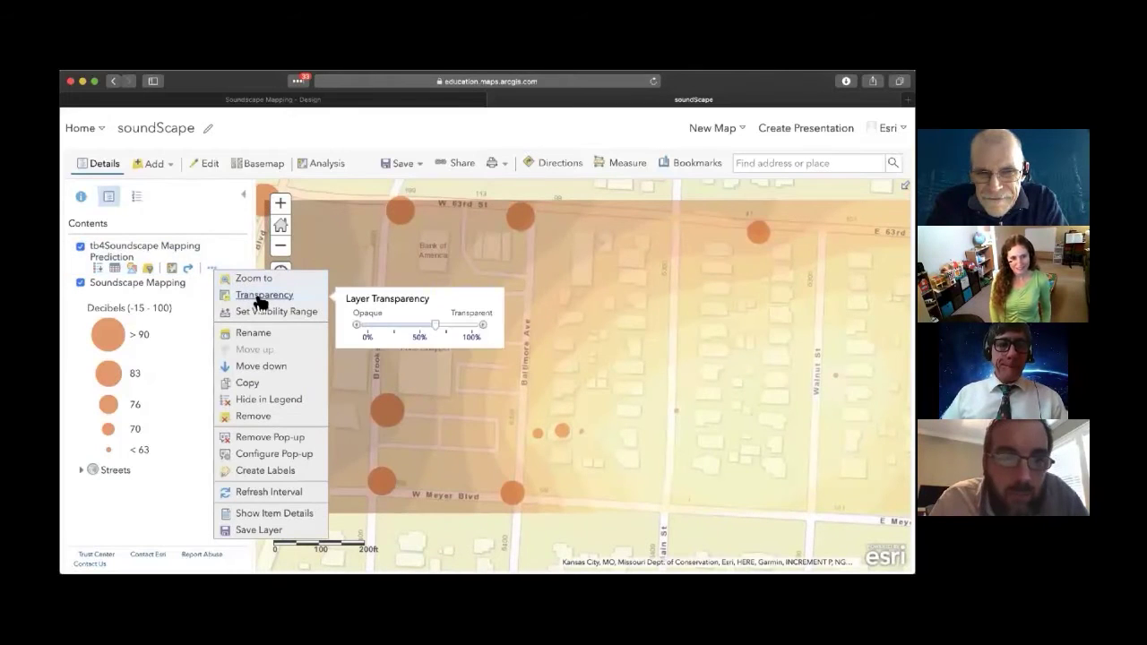
click(380, 325)
drag(374, 328, 368, 329)
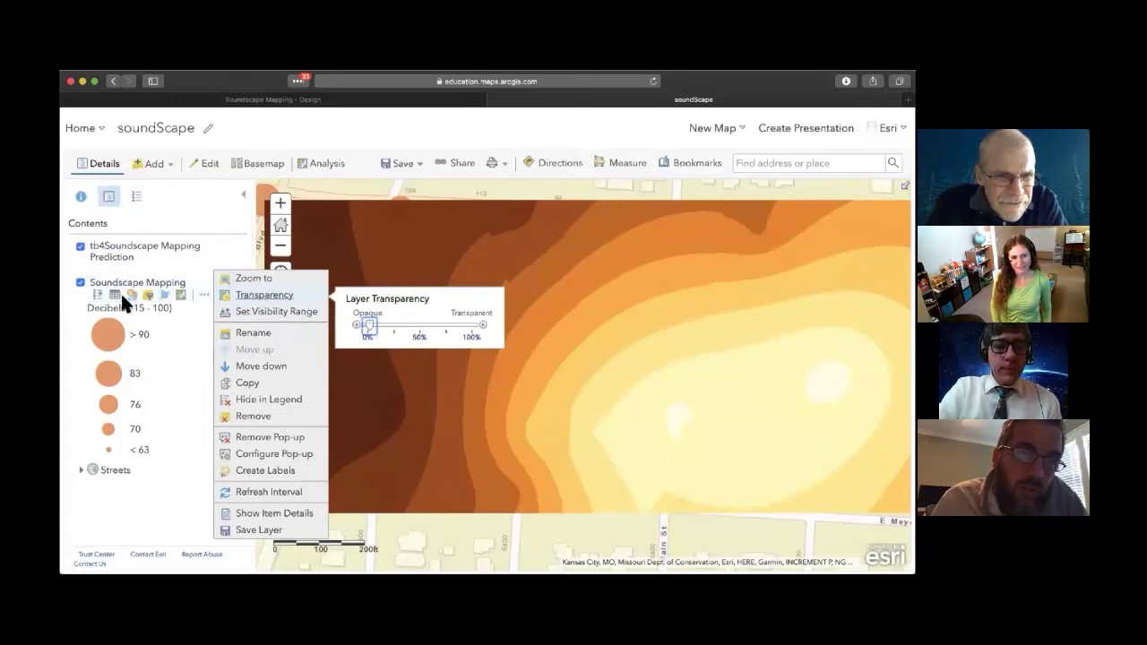
click(120, 493)
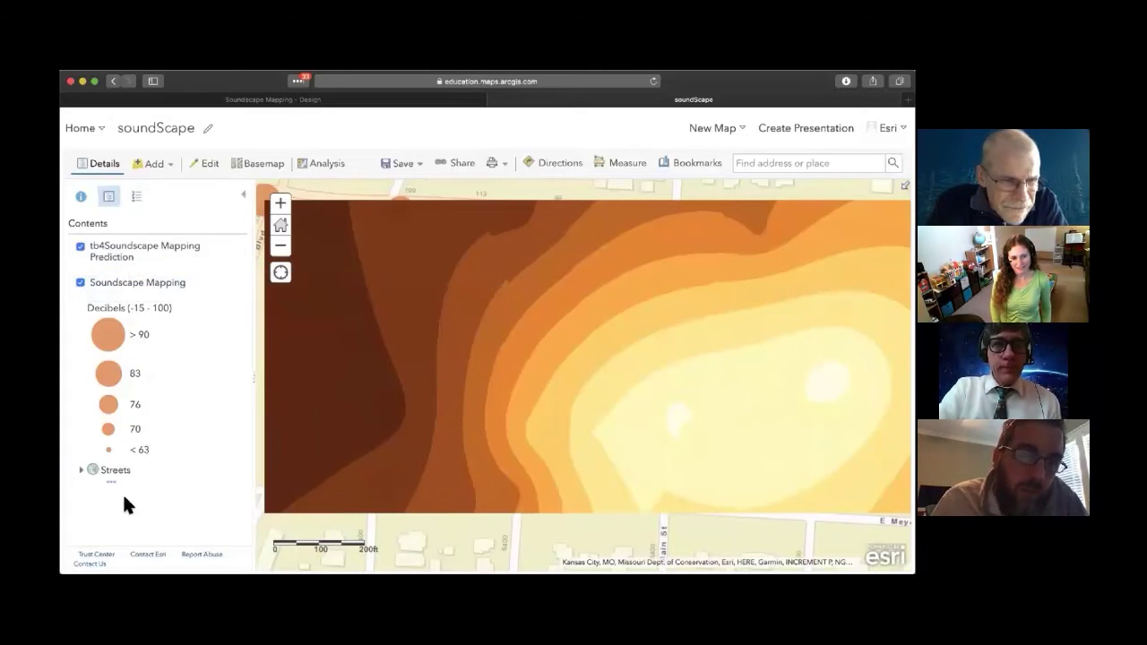
Compare the map with and without the tb4Soundscape Mapping Prediction layer, leave it hidden, and show the wider neighborhood around the measurement points.
click(81, 247)
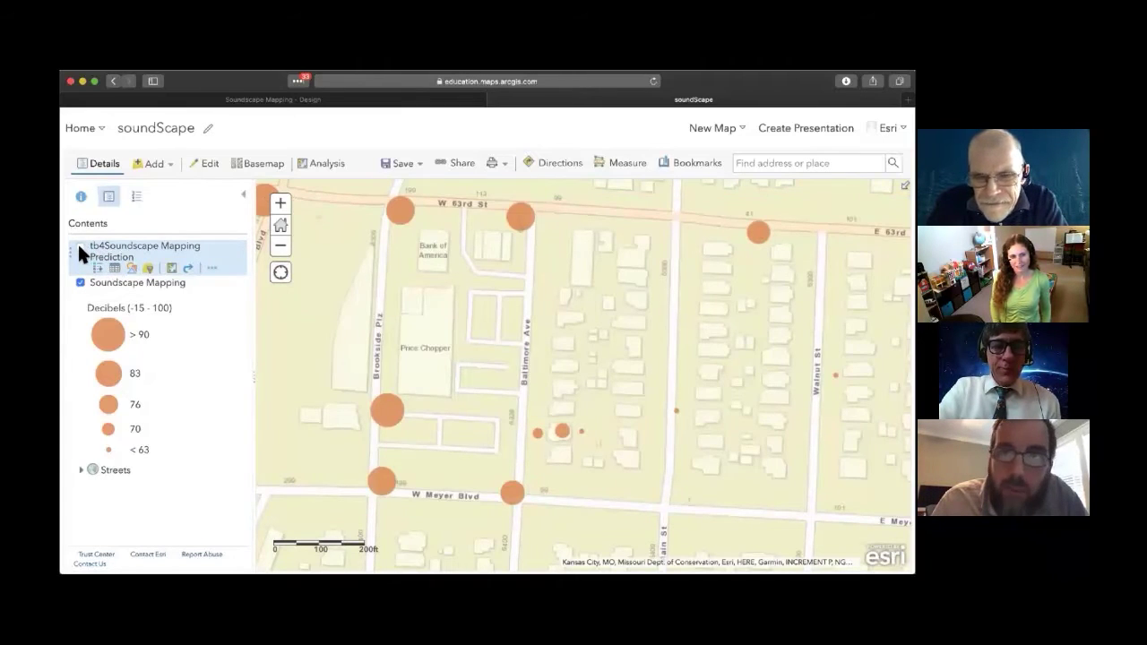
click(81, 248)
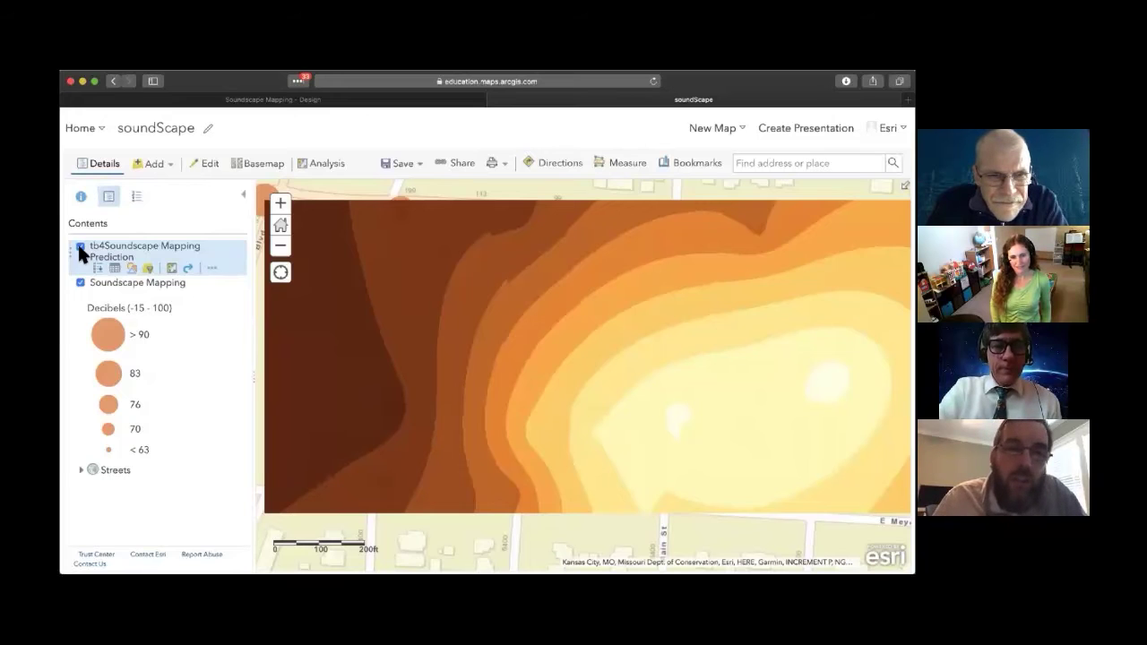
click(80, 247)
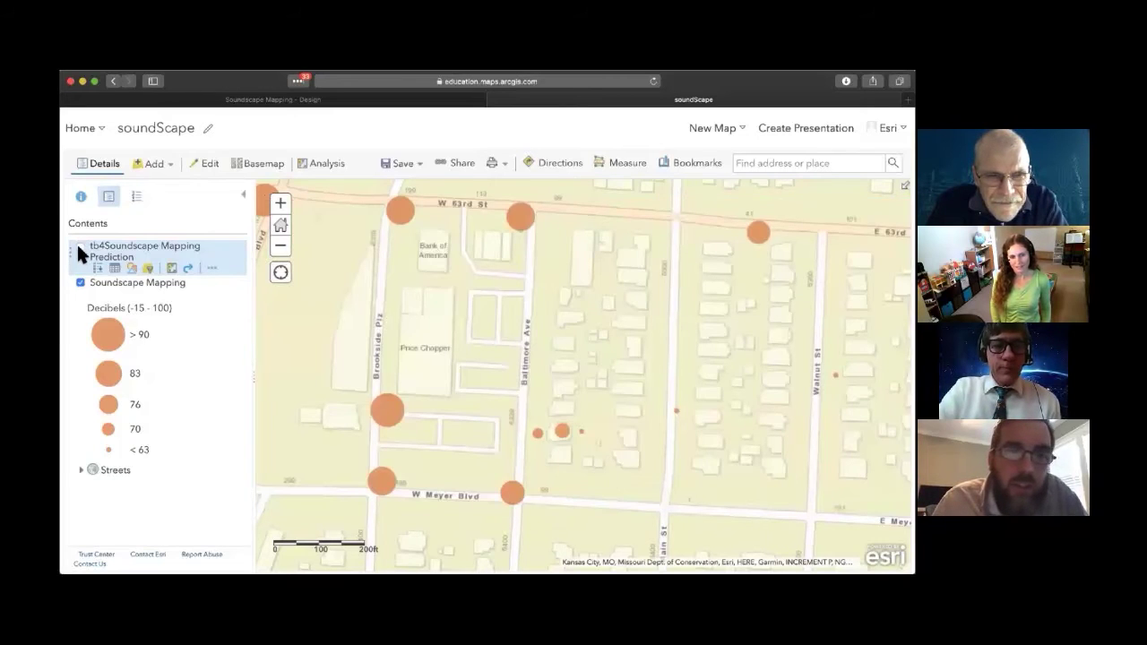
drag(518, 313, 452, 319)
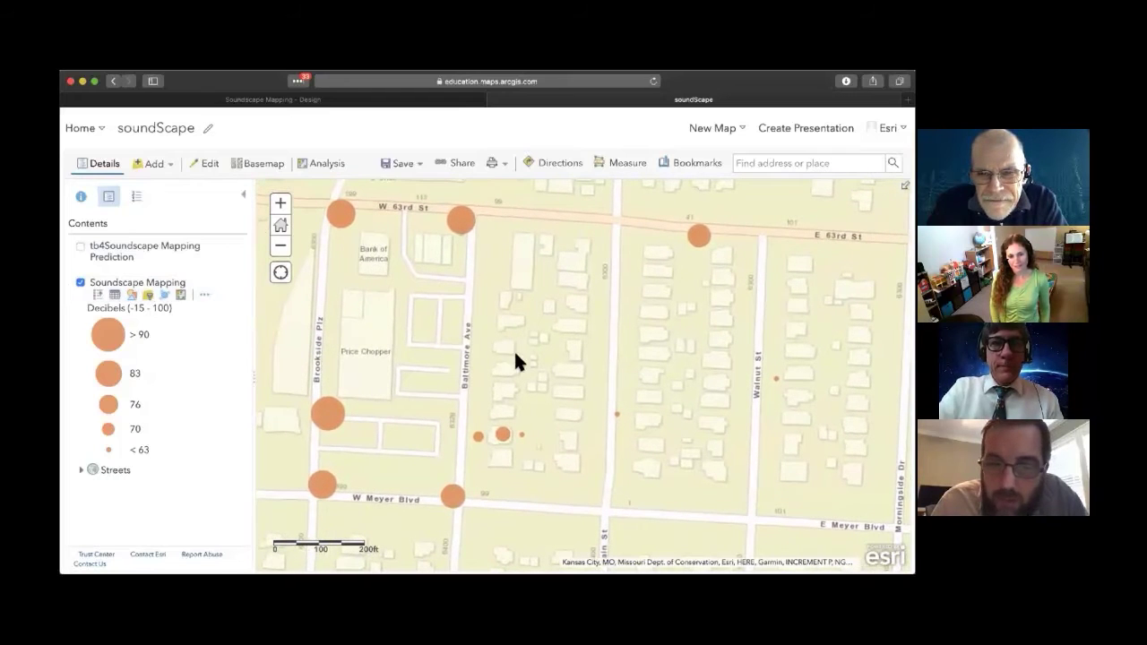
click(282, 250)
drag(541, 358, 495, 320)
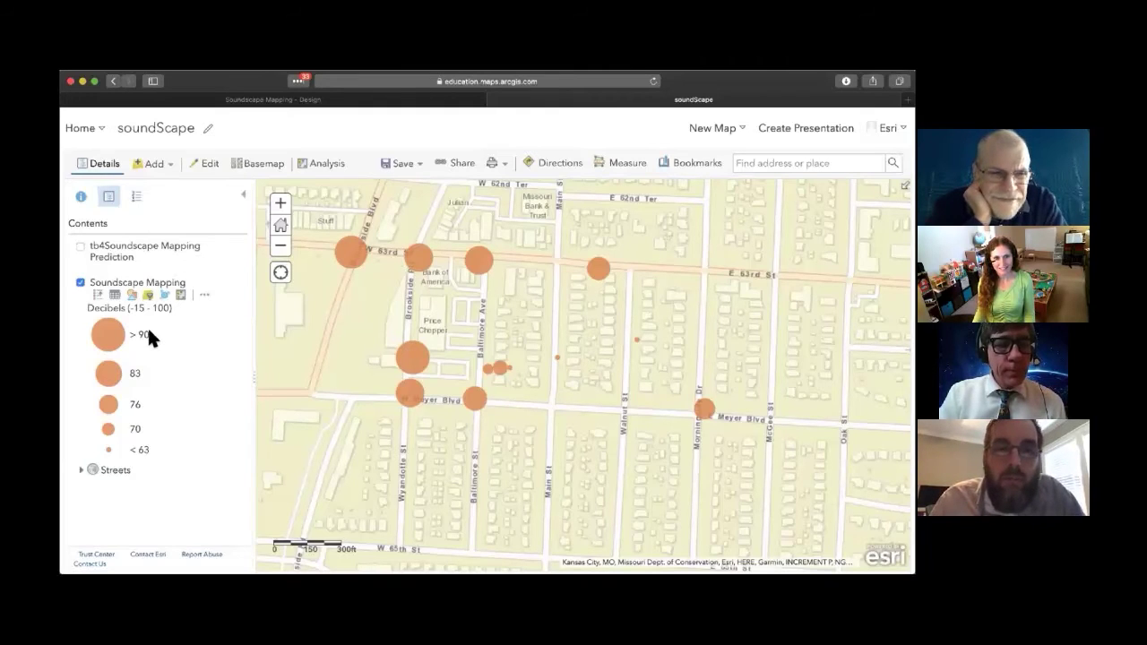
Inspect the recording details of the sound measurement point at W 63rd St and Brookside Blvd, and close them.
click(351, 251)
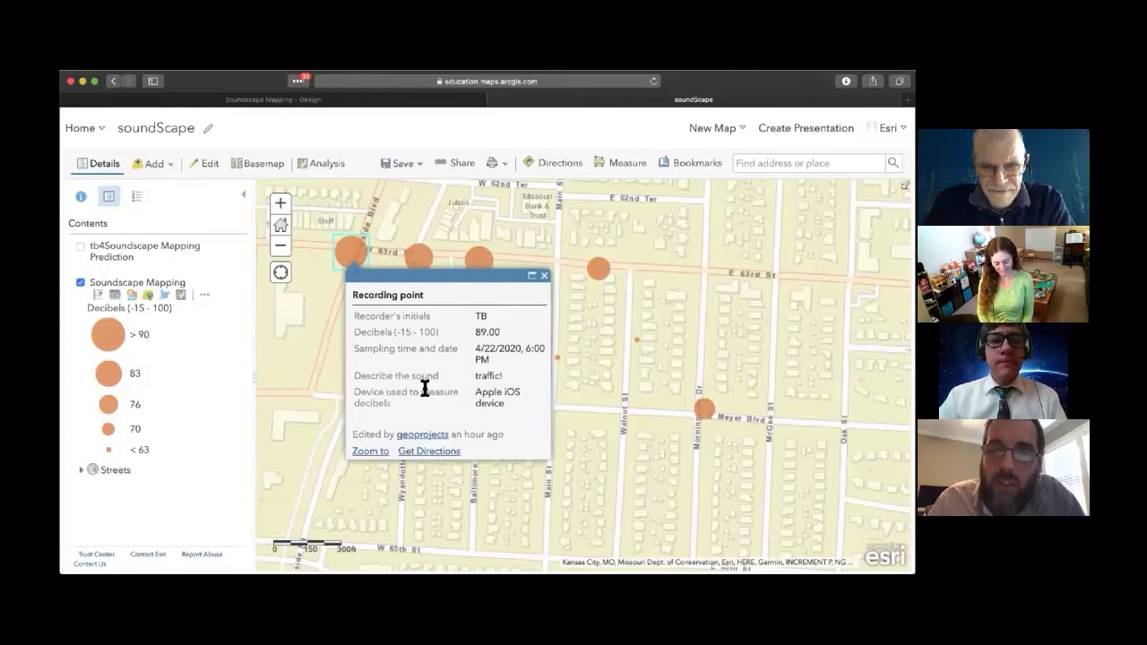
click(544, 278)
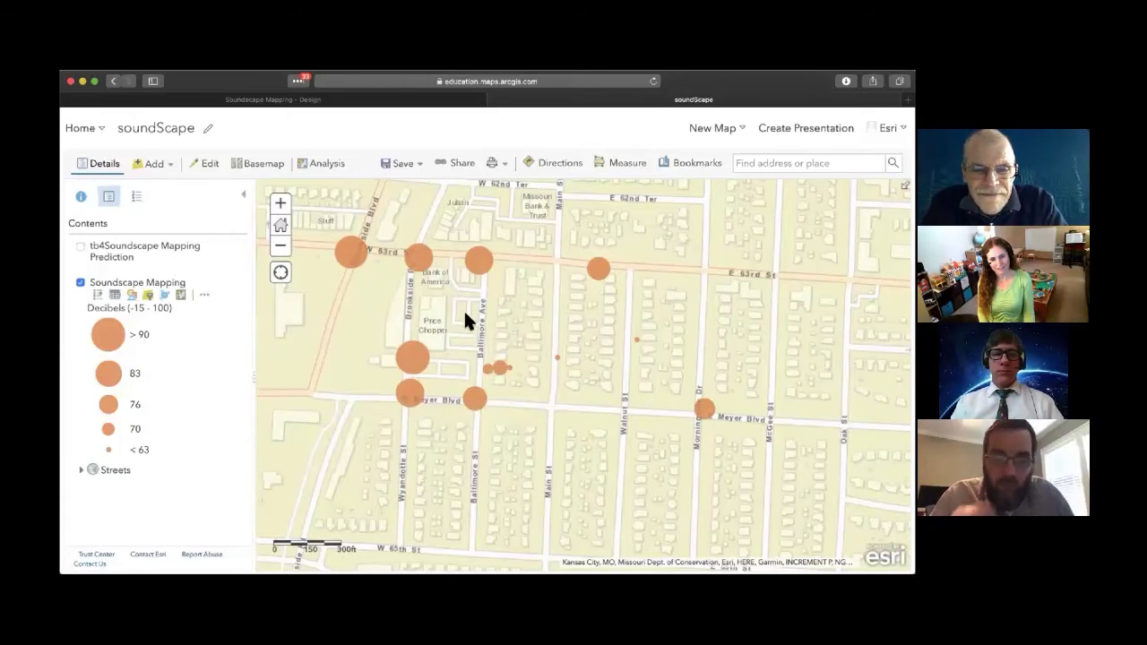
drag(541, 334, 543, 336)
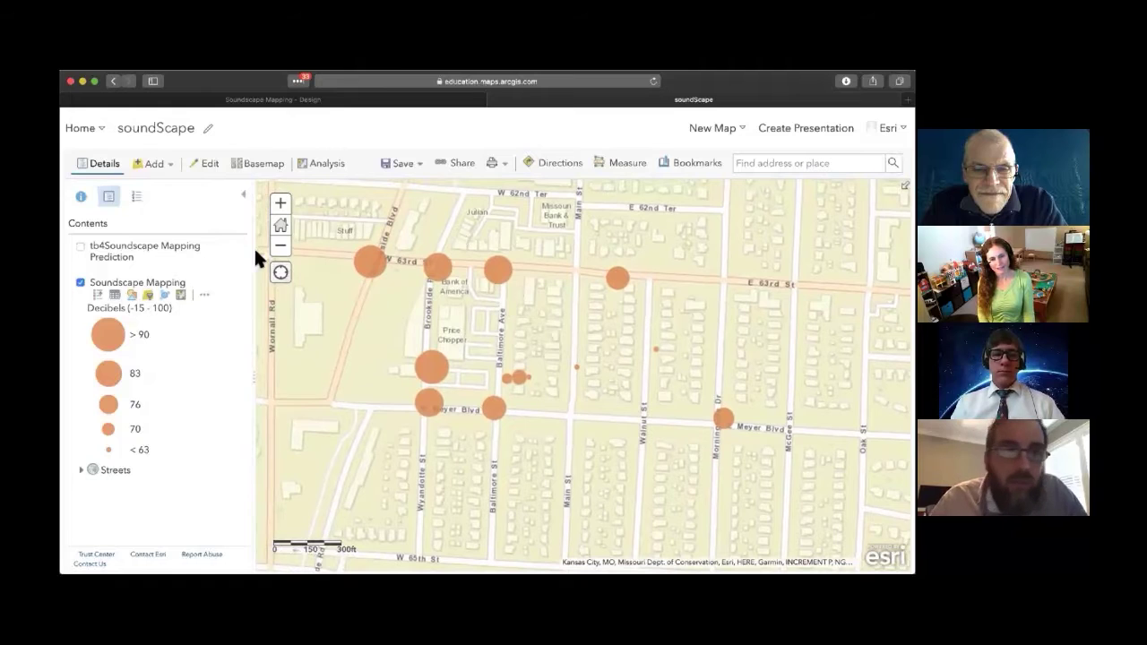
Compare the tb4Soundscape Mapping Prediction surface with the sound measurement points by repeatedly showing and hiding it, leaving the surface hidden.
click(80, 247)
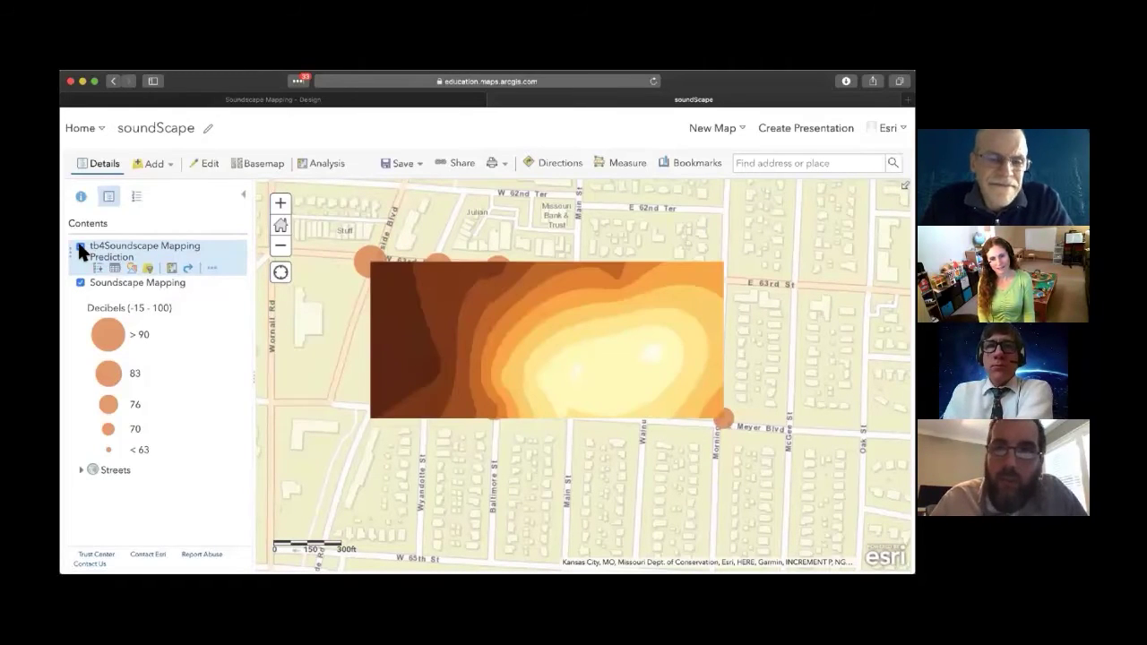
click(80, 247)
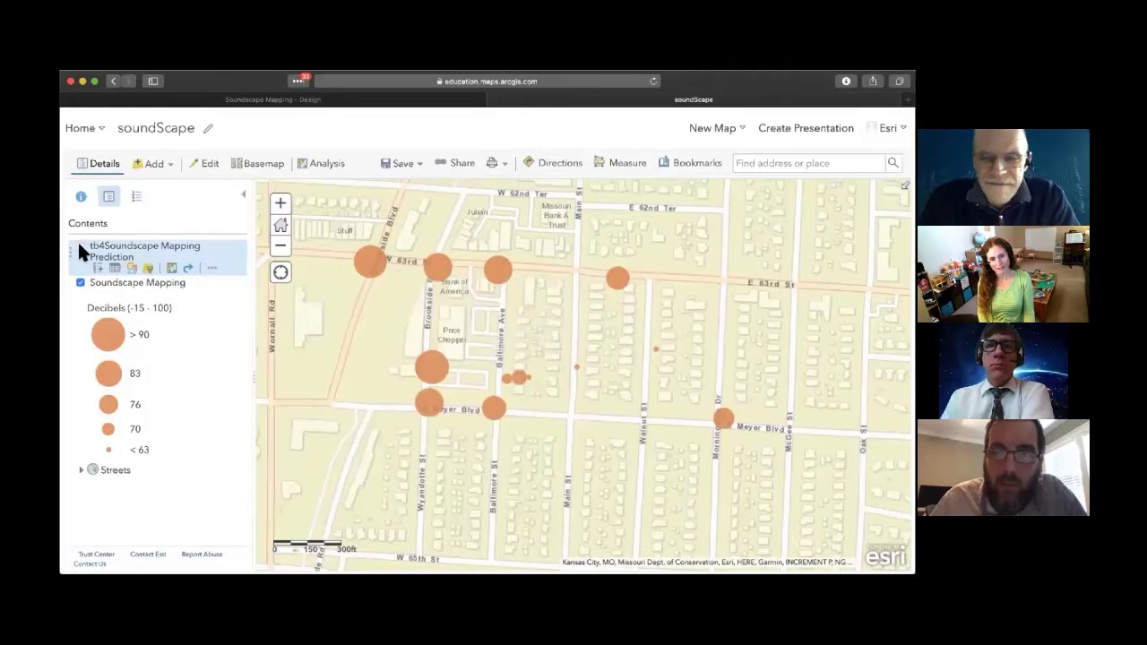
click(80, 247)
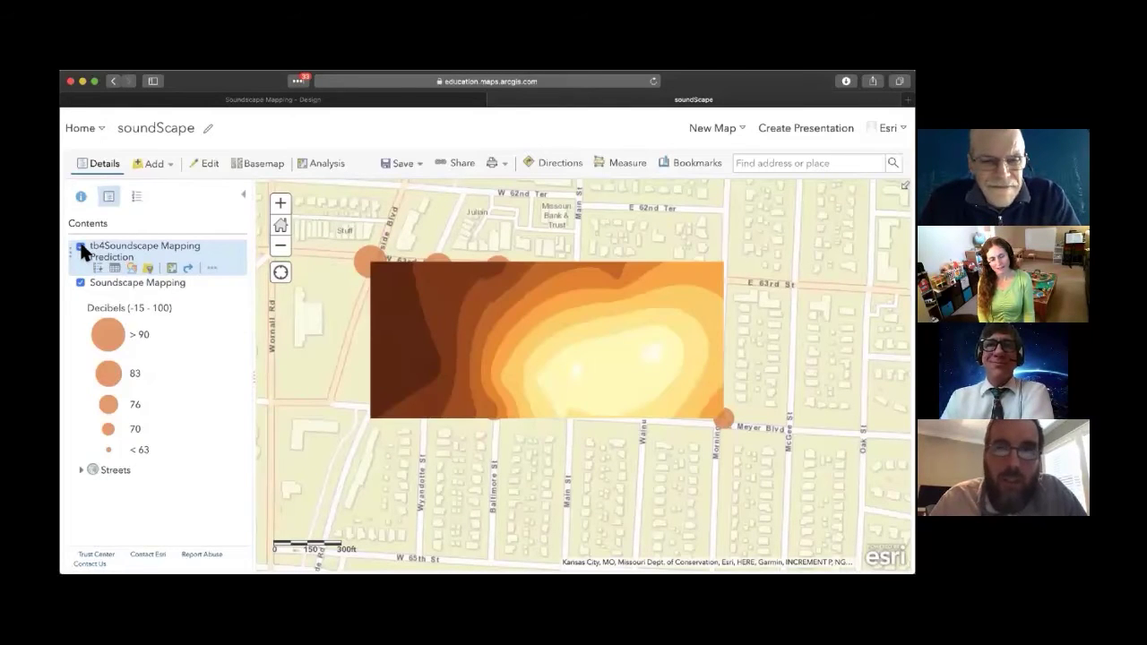
click(80, 248)
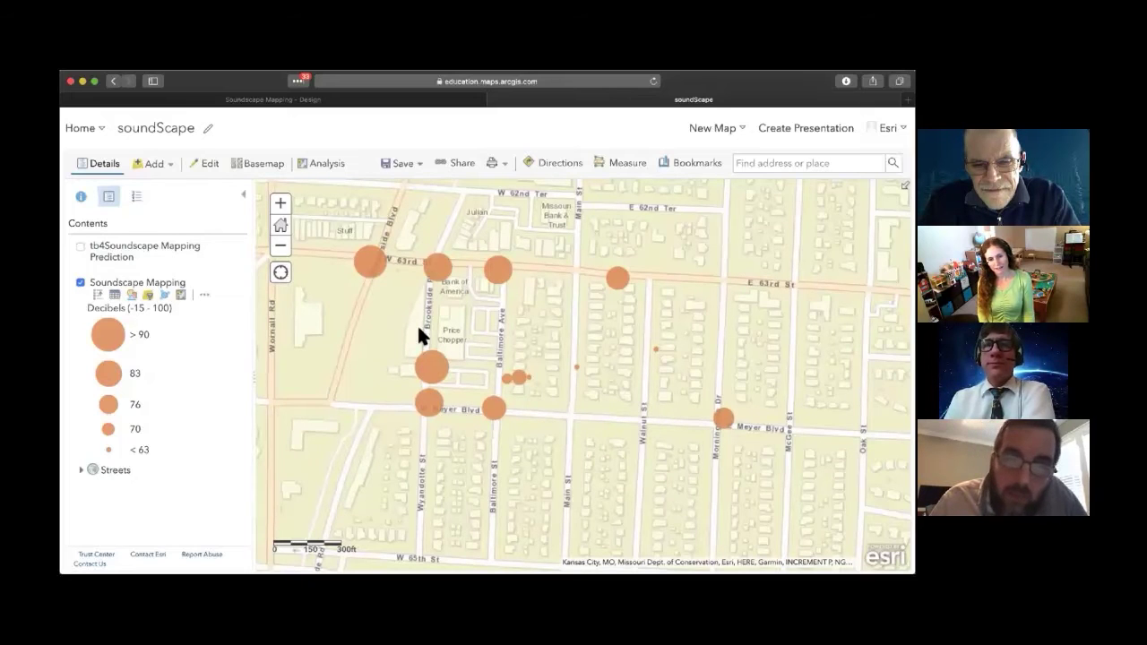
click(80, 247)
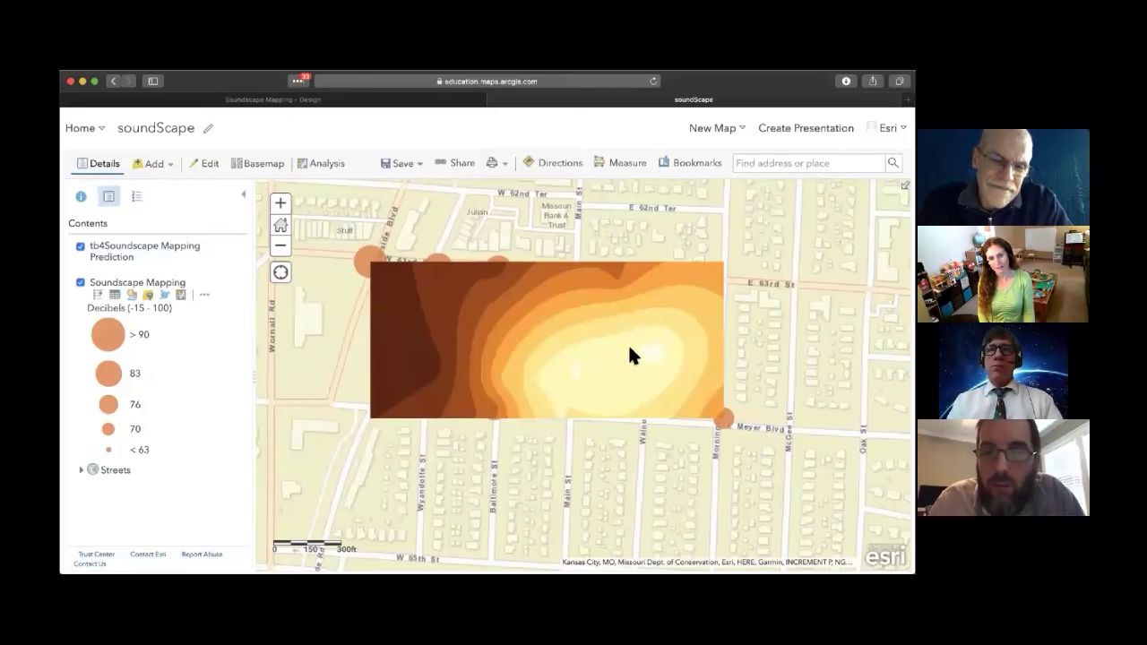
click(79, 244)
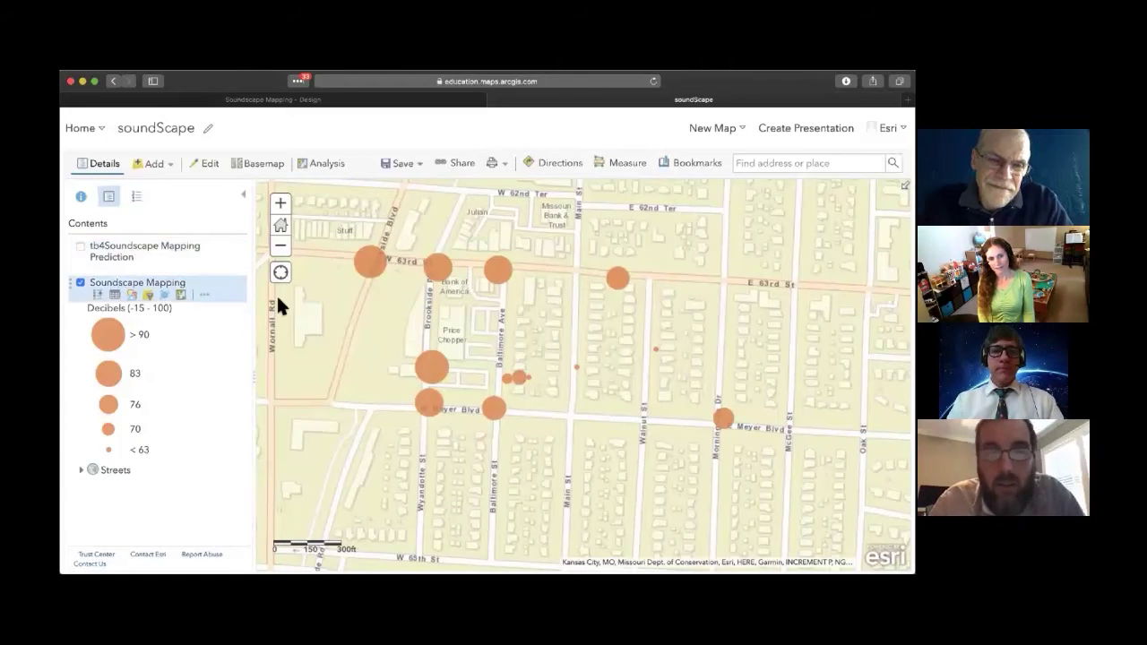
Examine the streets north and west of the measurement points, from E 62nd St to Wornall Rd, and return to the points.
drag(372, 386, 377, 411)
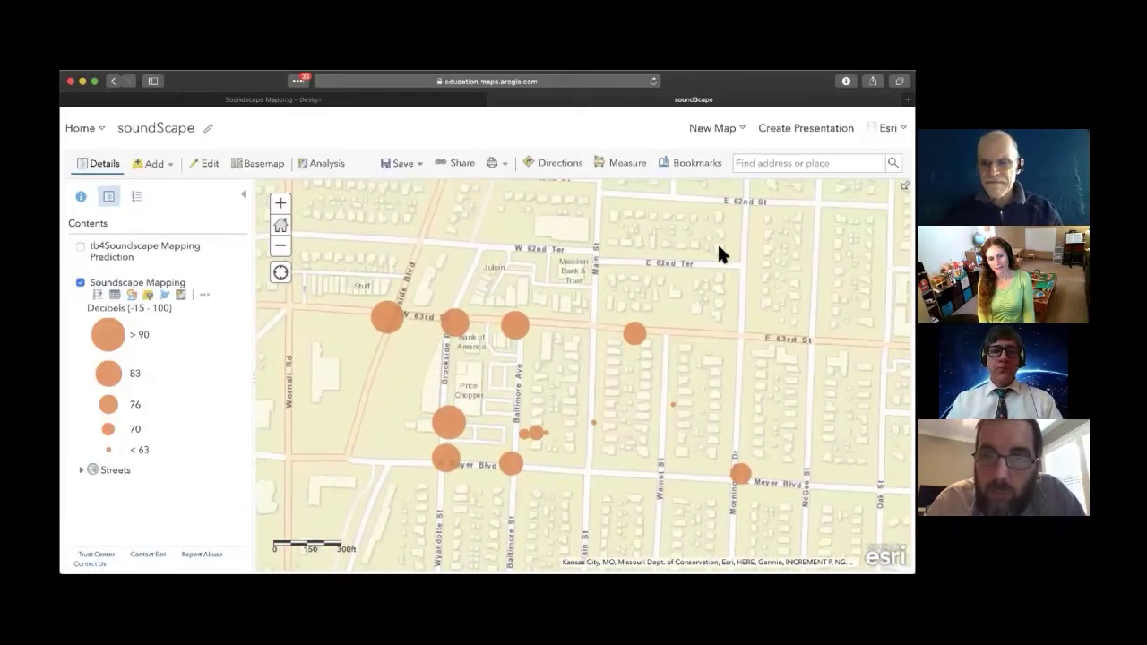
drag(649, 288, 651, 321)
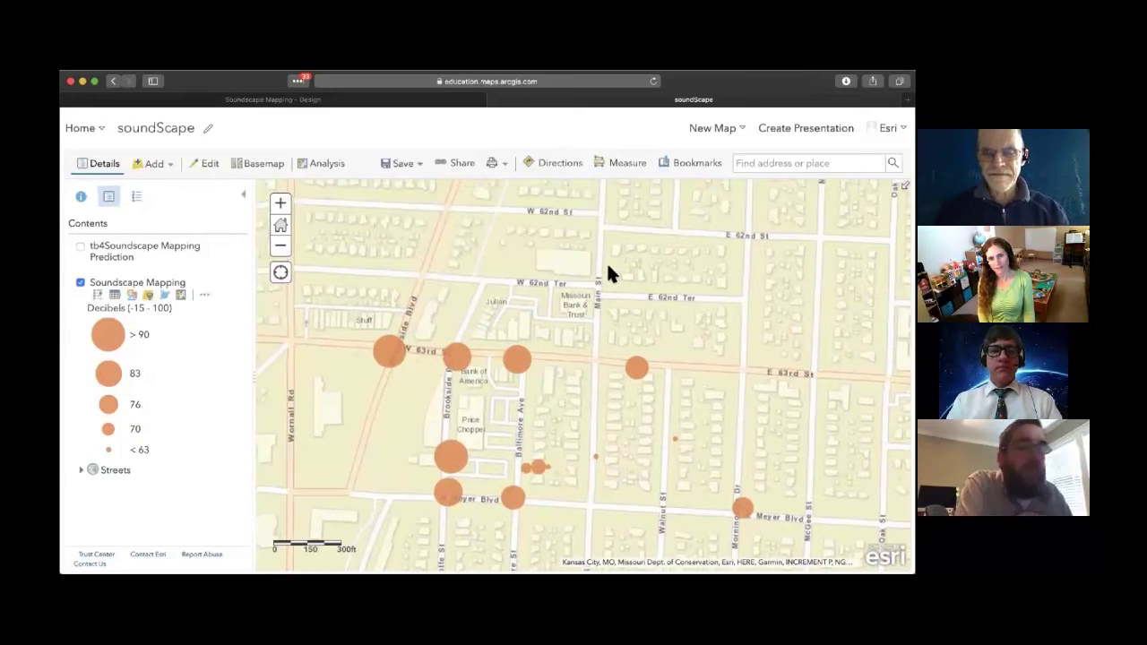
drag(597, 313, 597, 246)
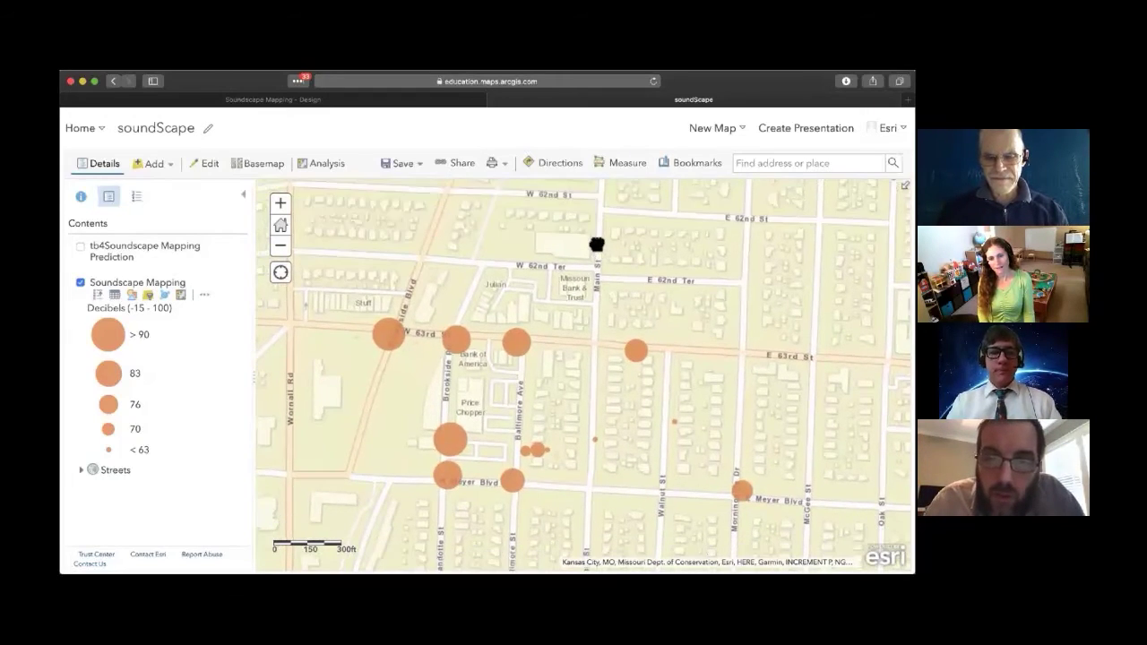
drag(584, 397, 680, 346)
drag(453, 451, 589, 474)
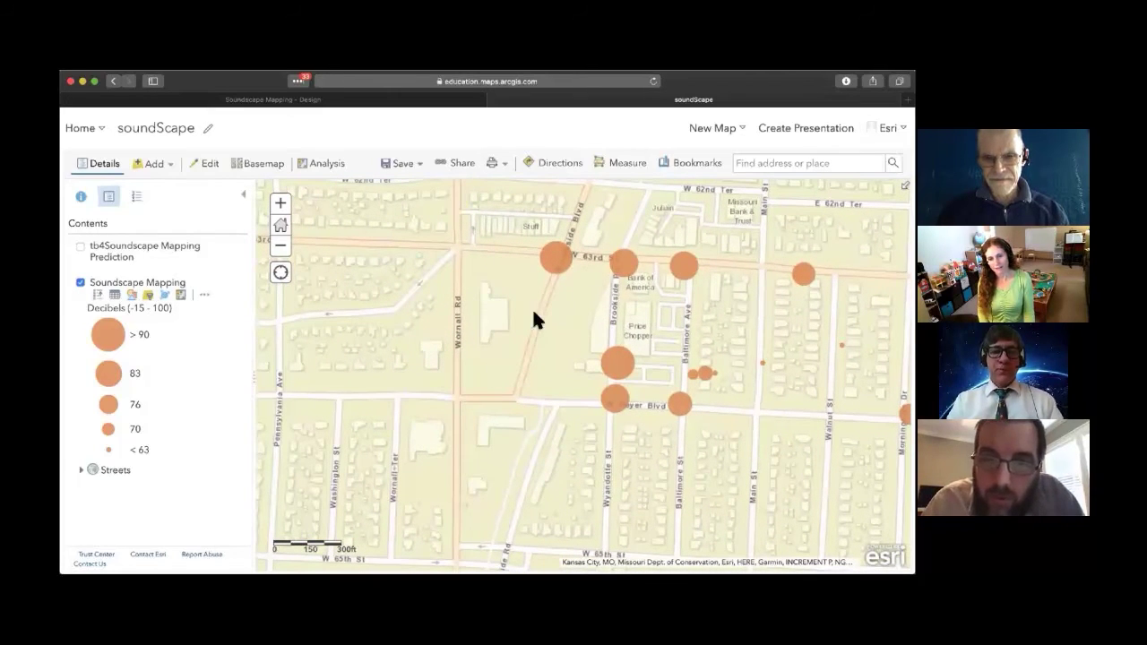
drag(583, 327, 475, 324)
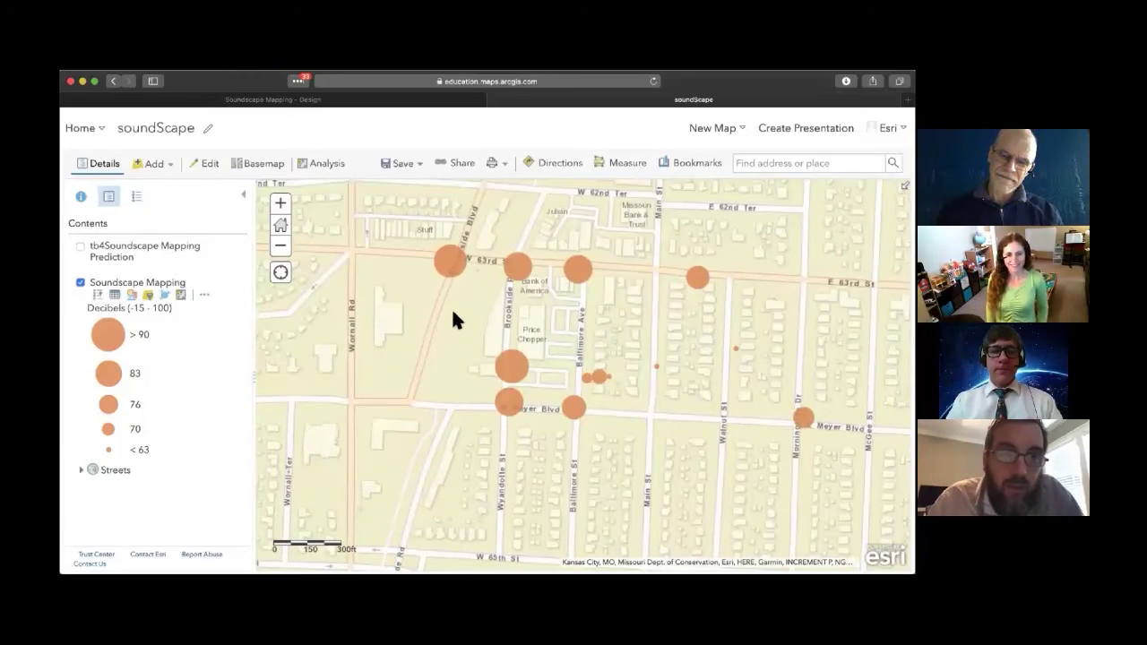
Switch to the Soundscape Mapping survey design in Survey123, review its first questions and open the Recorder's initials question for editing.
click(265, 100)
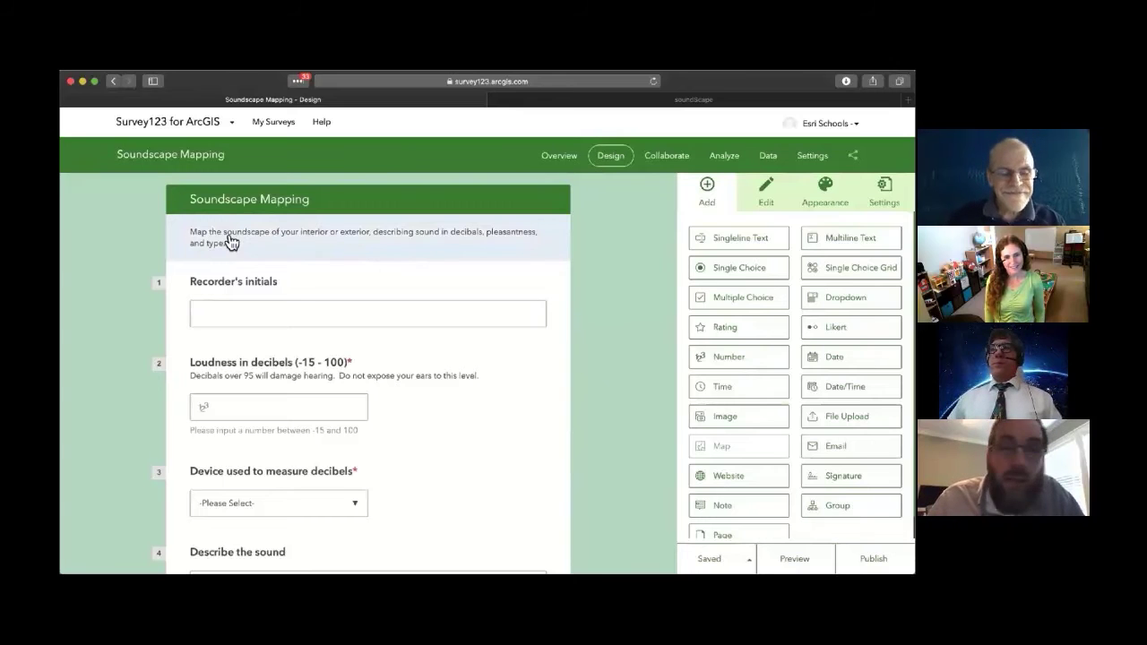
scroll(242, 244, down, 1)
scroll(242, 245, down, 2)
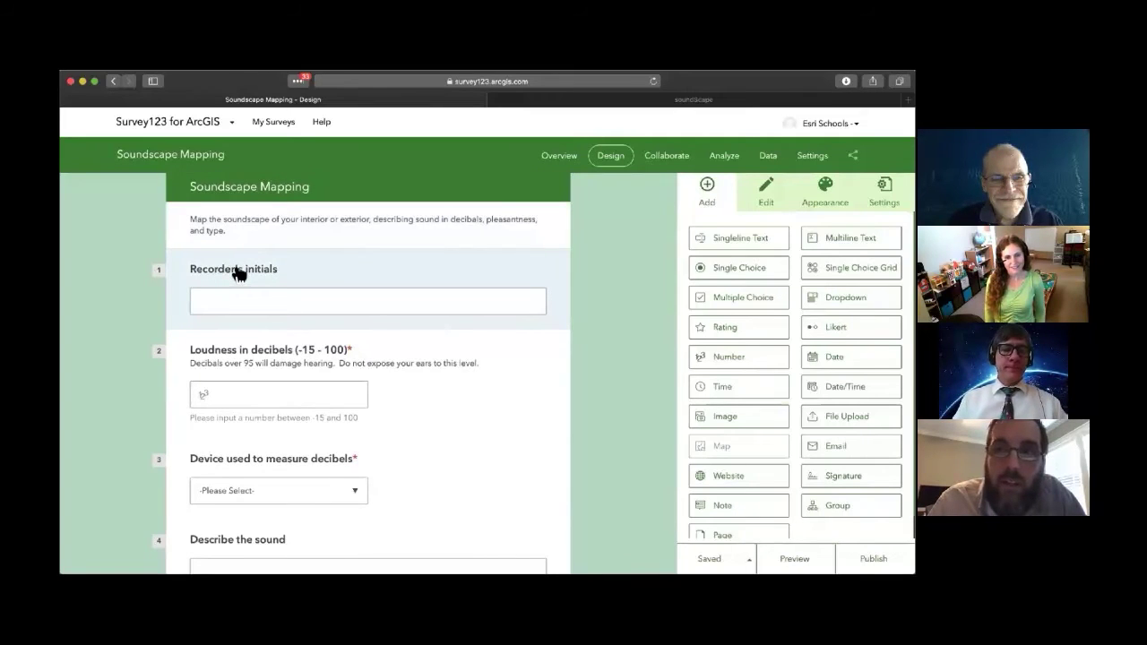
scroll(238, 273, down, 1)
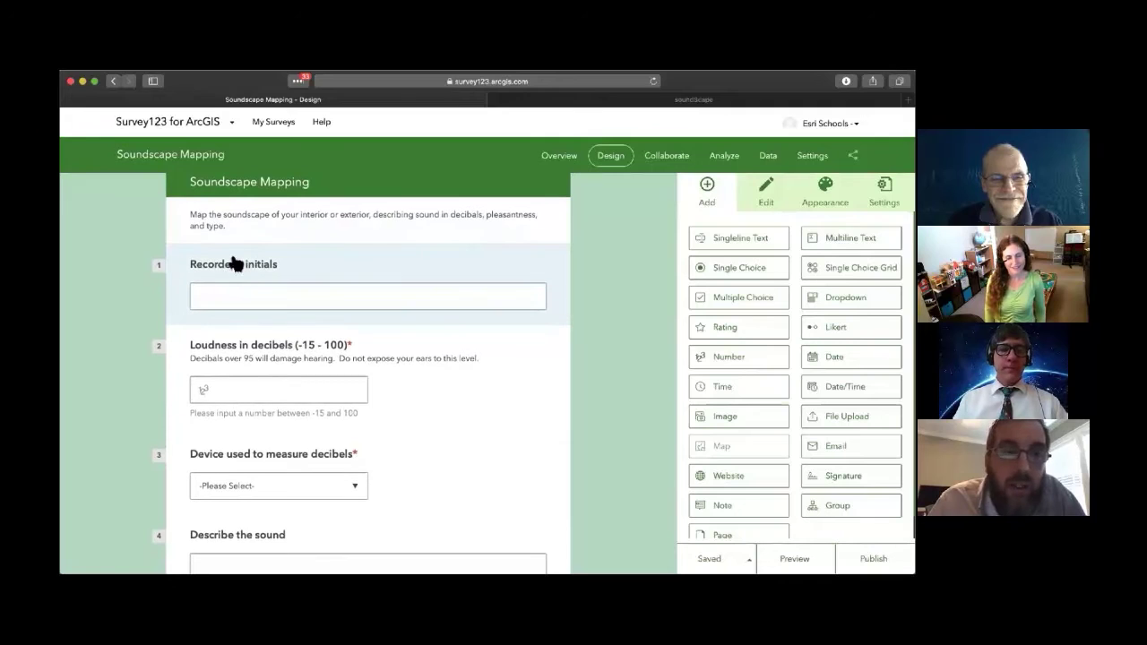
scroll(237, 269, down, 2)
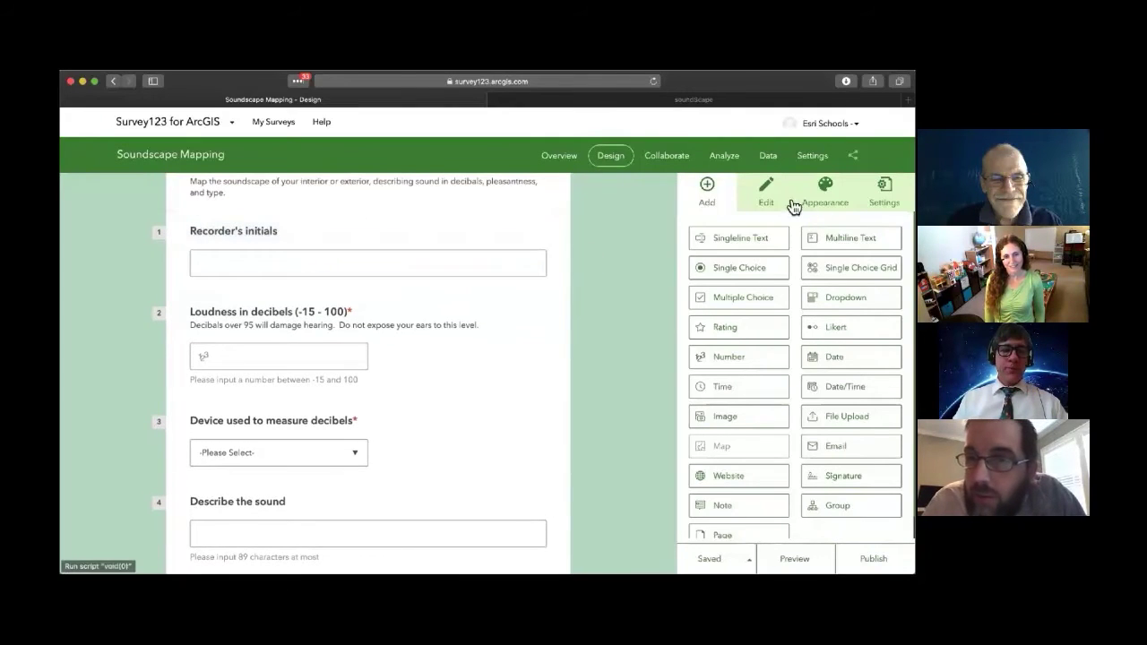
click(767, 190)
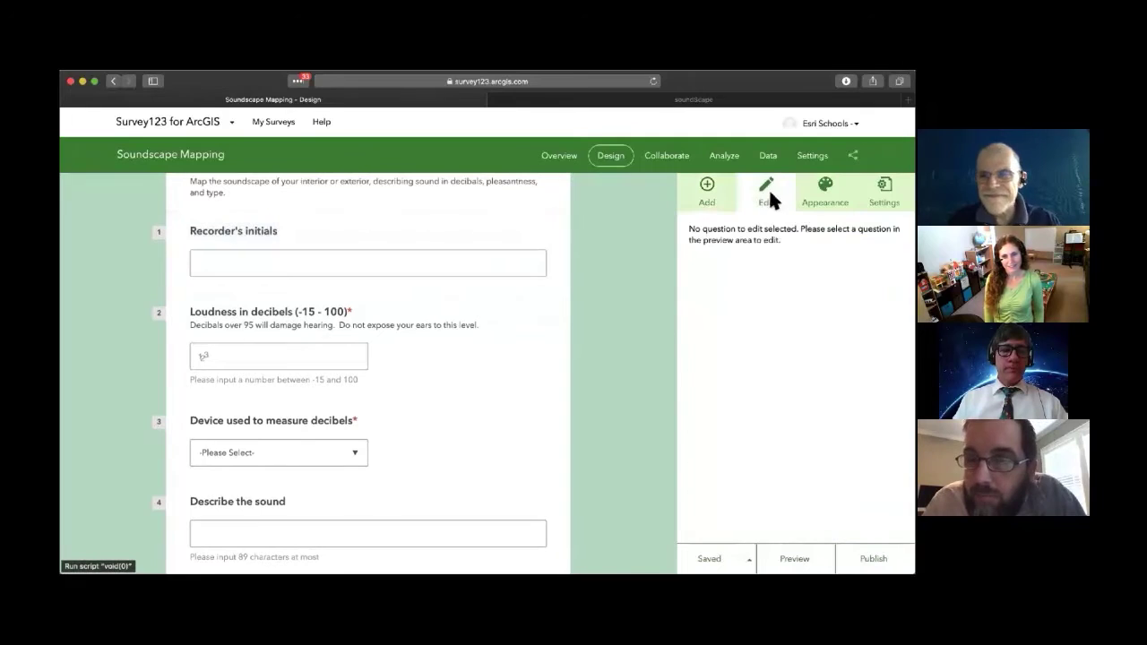
click(336, 240)
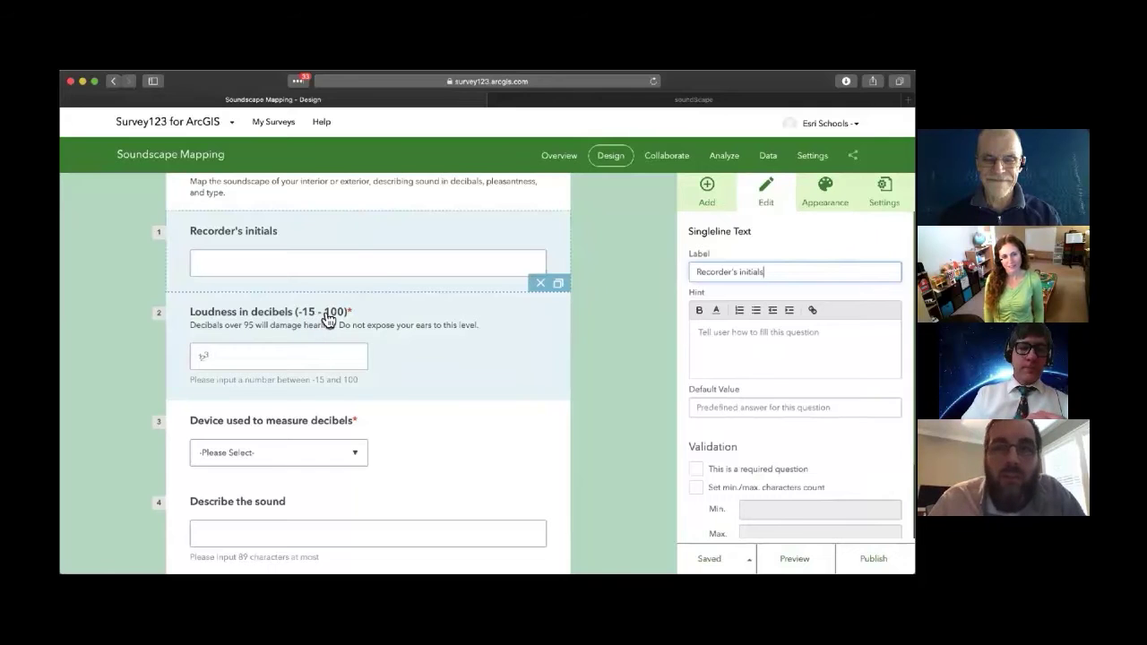
Open the Loudness in decibels question for editing and review its hint, required setting and minimum and maximum limits.
click(440, 347)
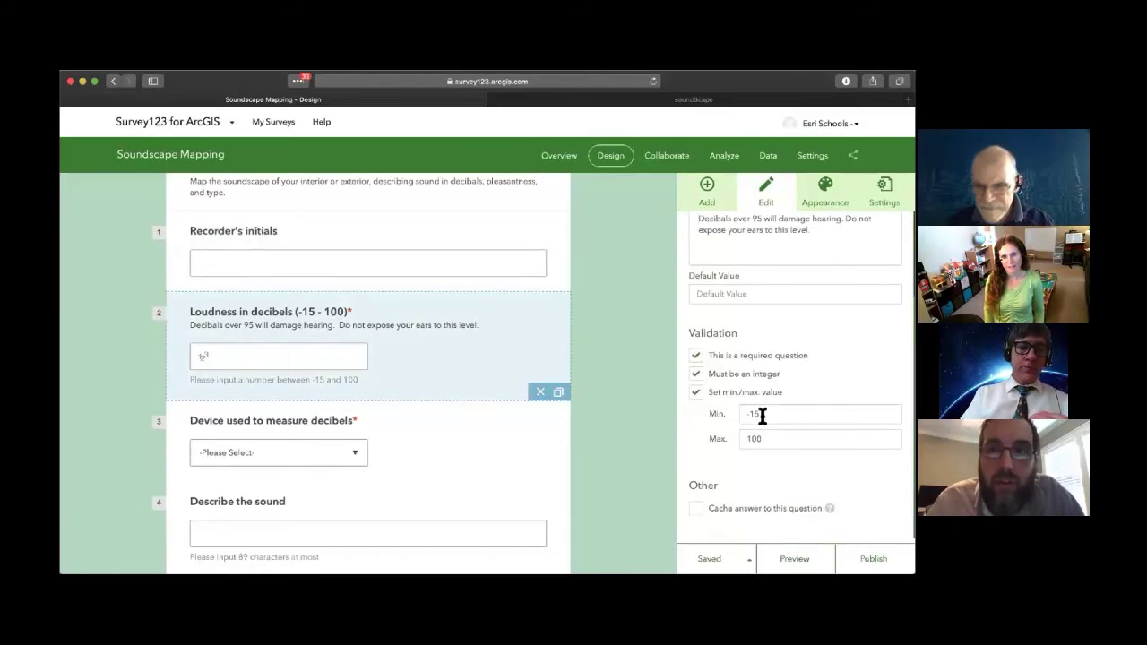
double_click(769, 436)
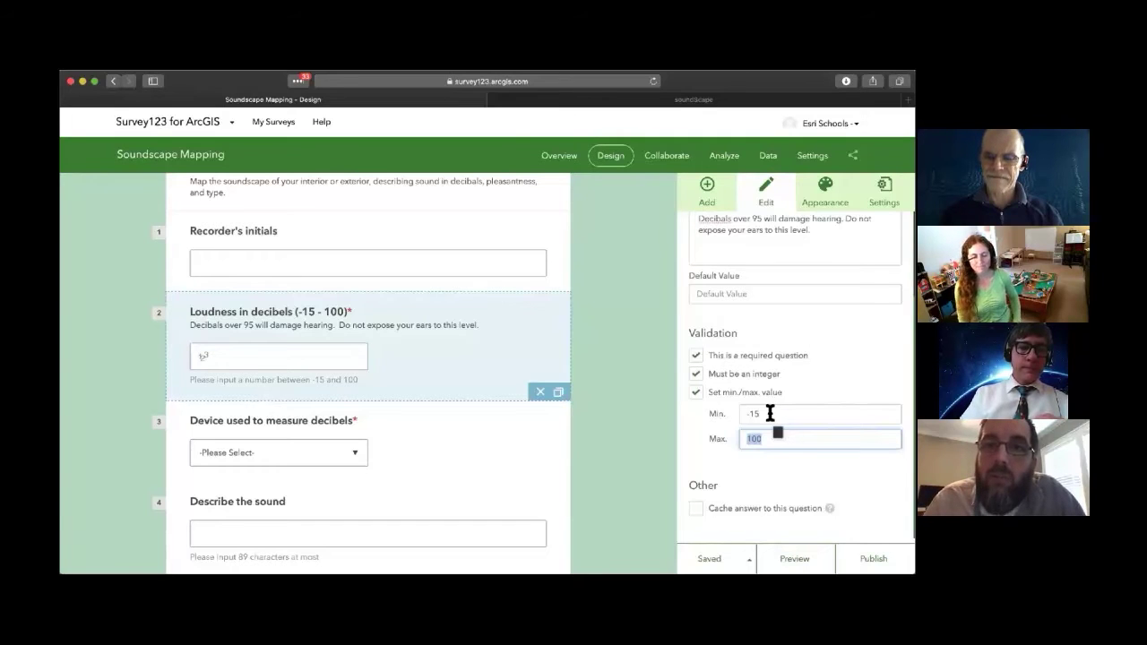
scroll(776, 412, up, 2)
scroll(778, 403, up, 1)
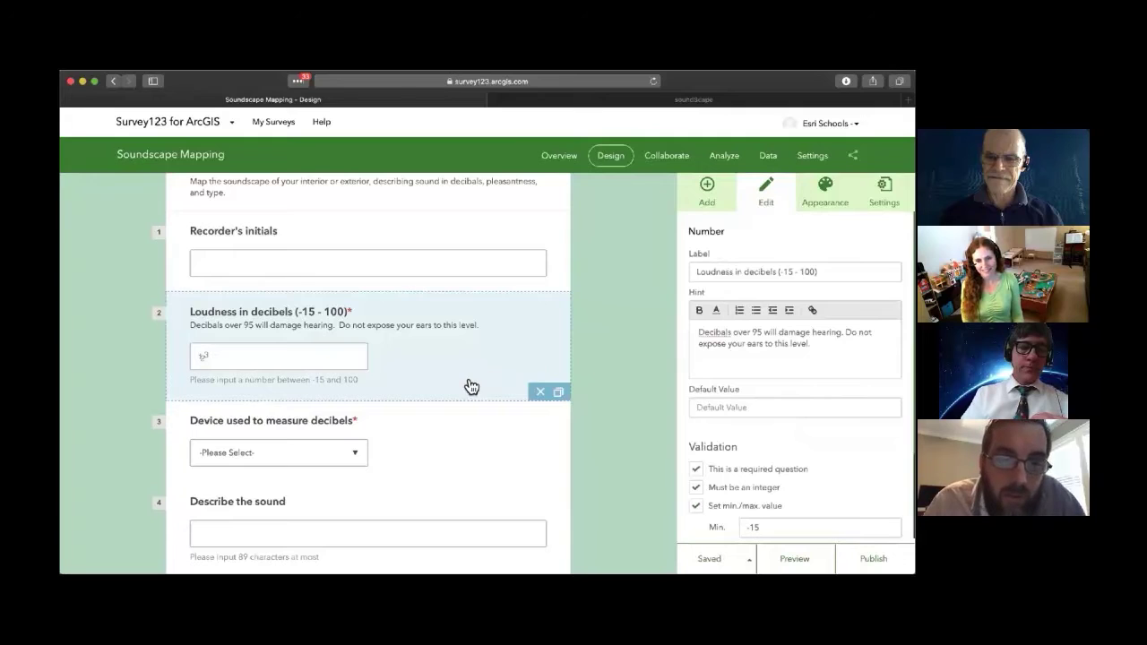
scroll(469, 385, down, 2)
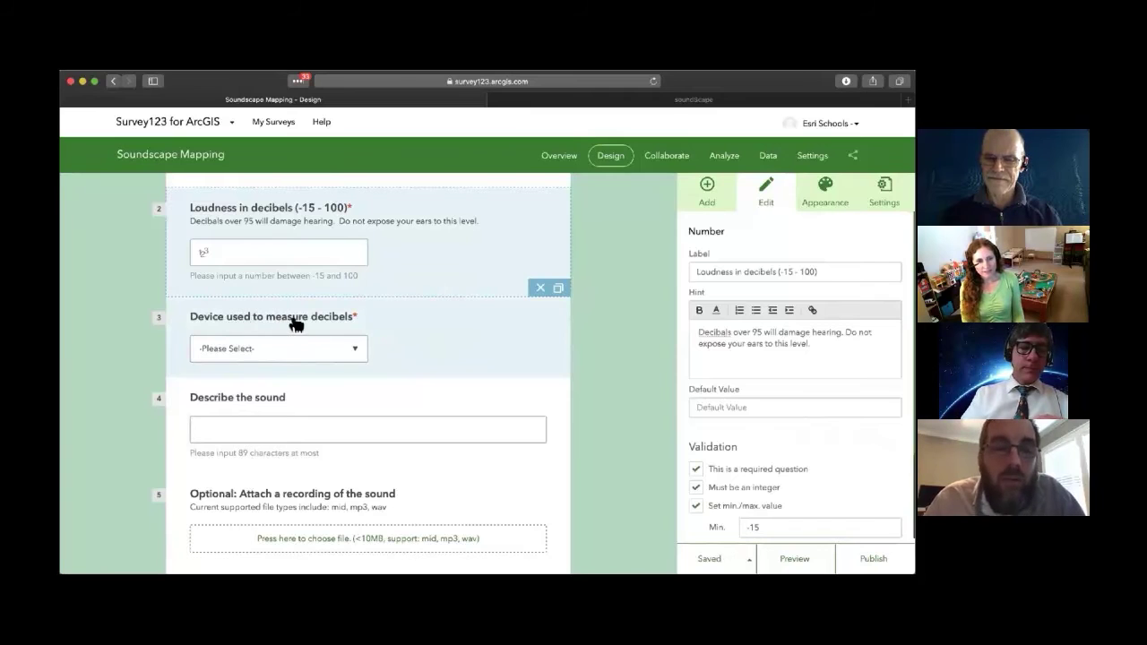
scroll(794, 374, down, 3)
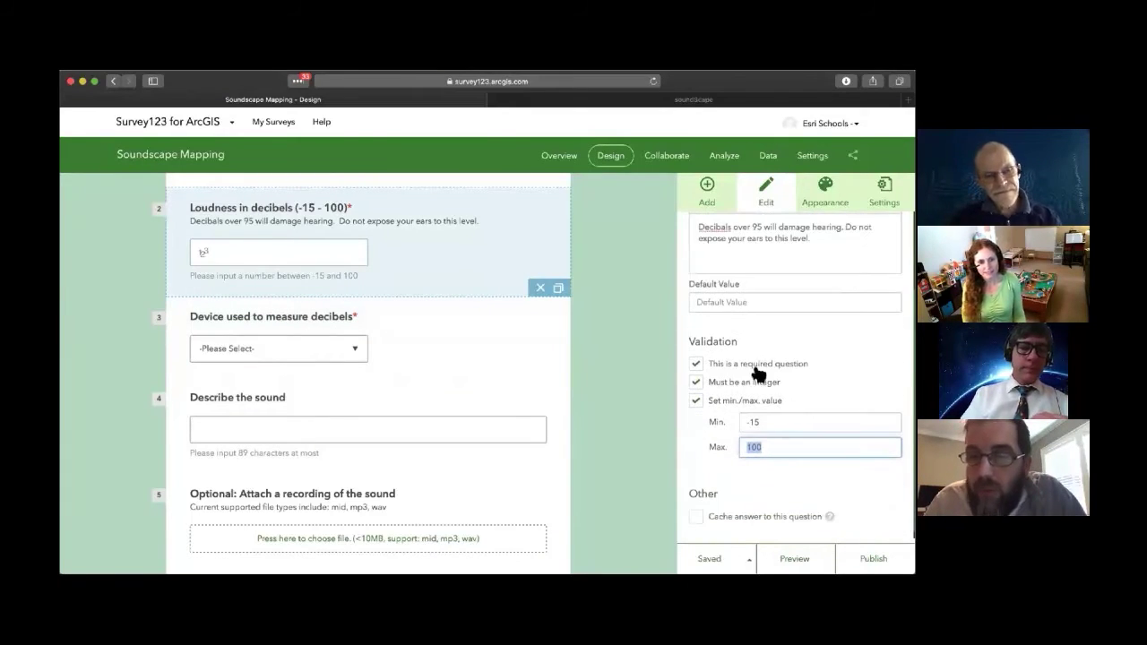
scroll(753, 401, up, 3)
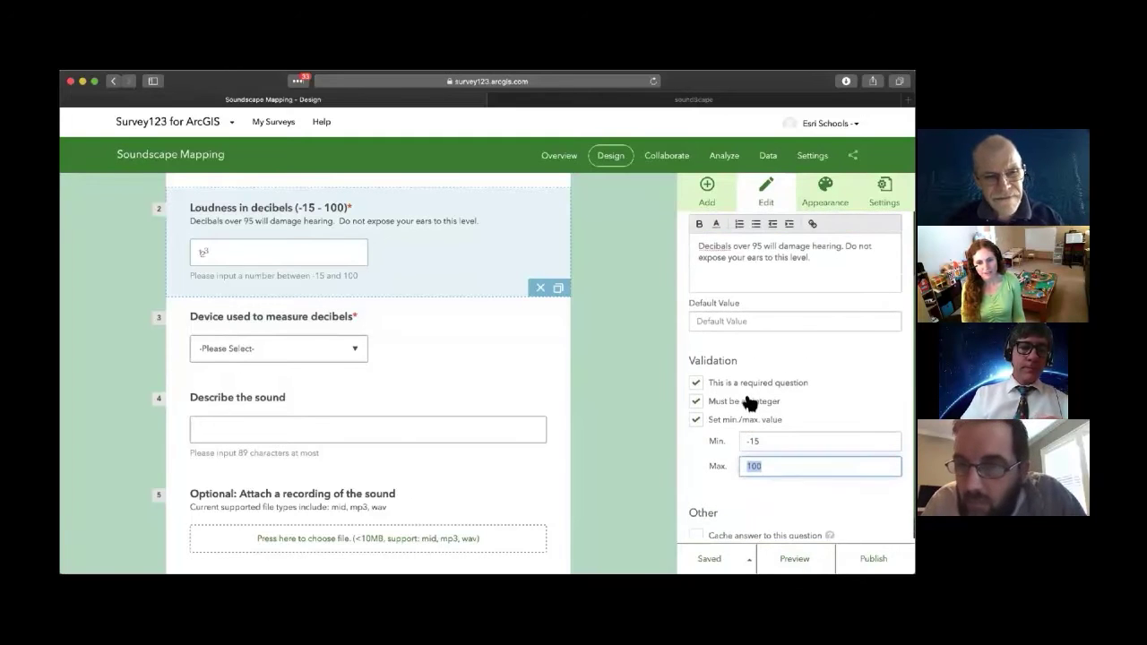
Open the Device used to measure decibels question for editing and review its list of device choices.
click(415, 352)
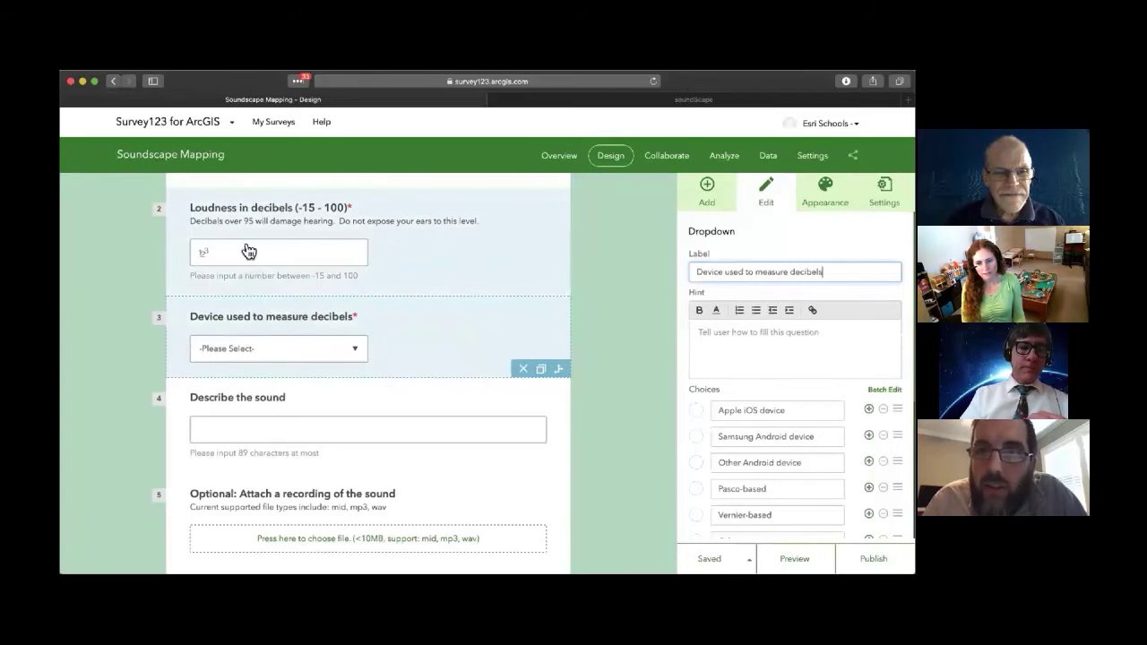
scroll(771, 417, down, 2)
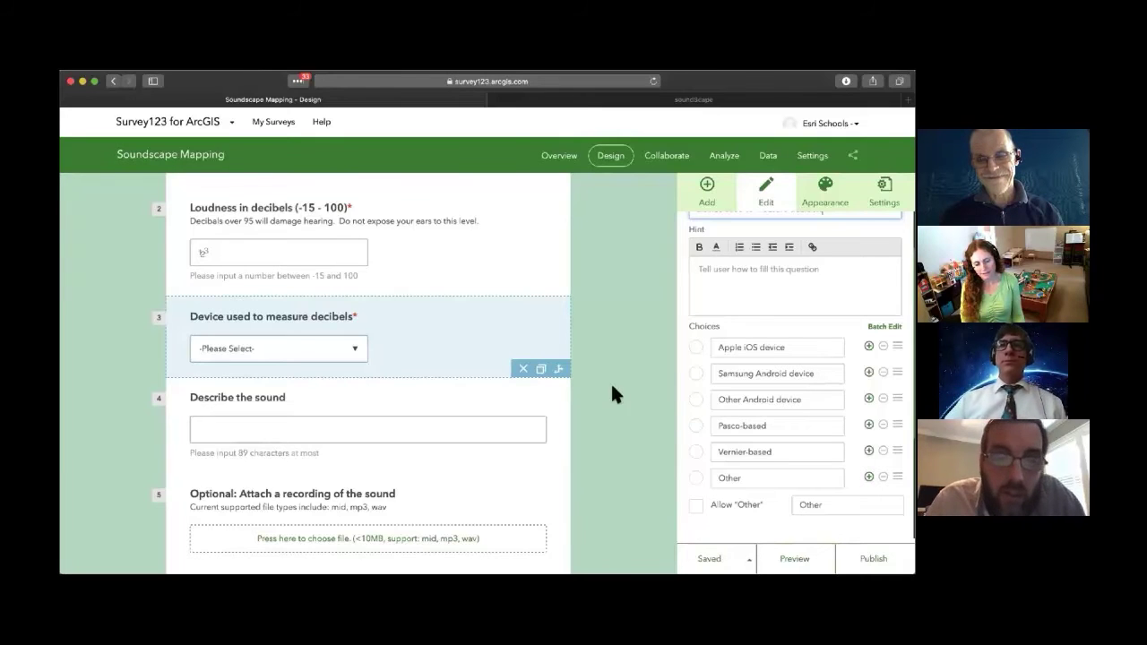
scroll(440, 353, down, 2)
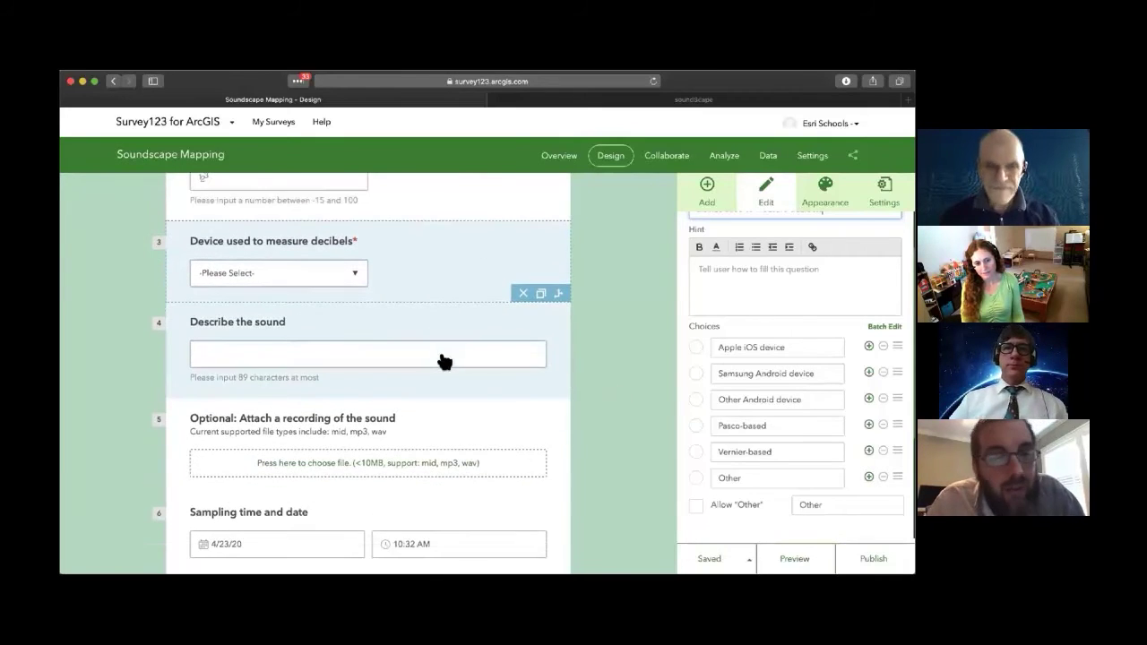
Open the Describe the sound question for editing and review its text and character-count settings.
click(335, 327)
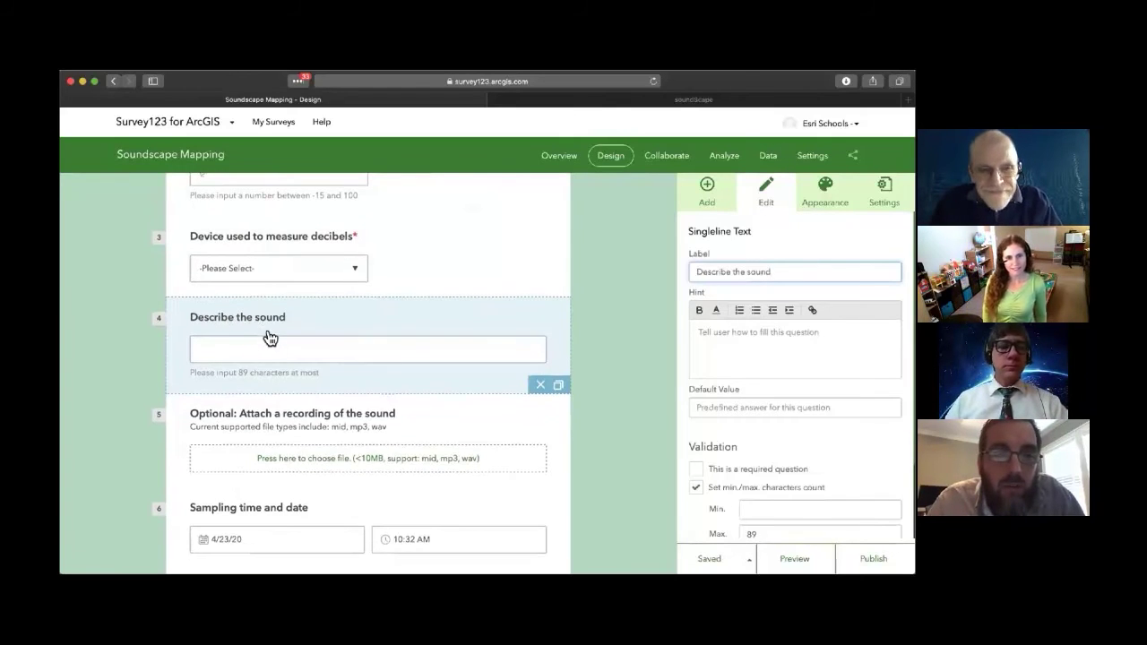
scroll(322, 343, down, 2)
scroll(336, 345, down, 1)
scroll(377, 348, down, 1)
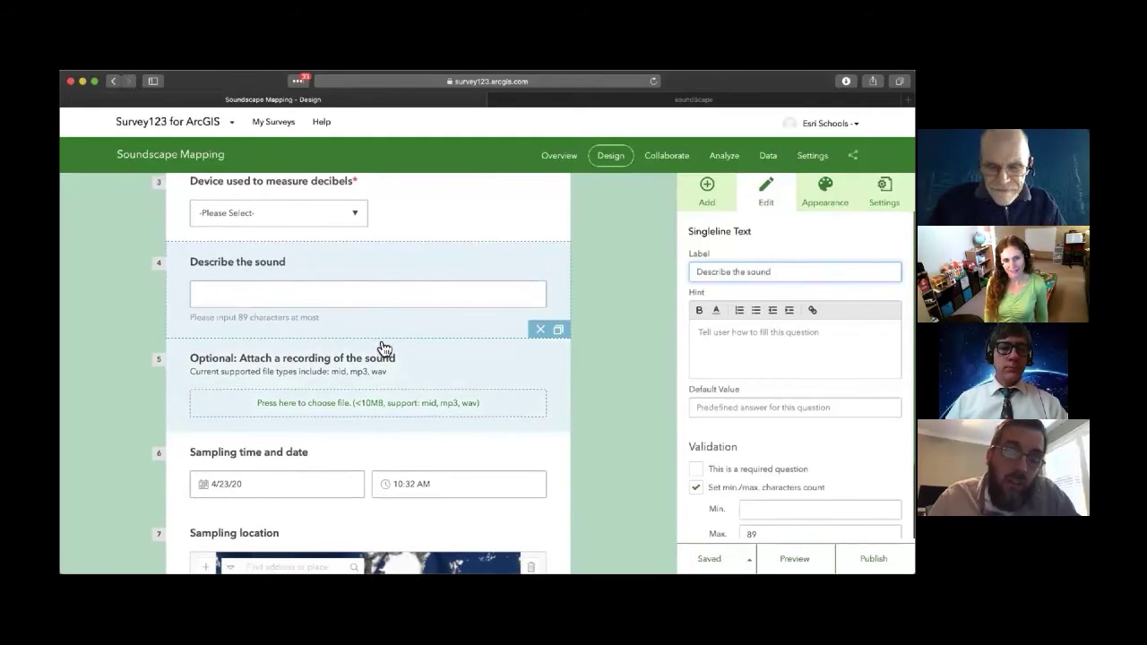
Open the optional sound recording upload question for editing and review its hint and allowed file types.
scroll(399, 349, down, 2)
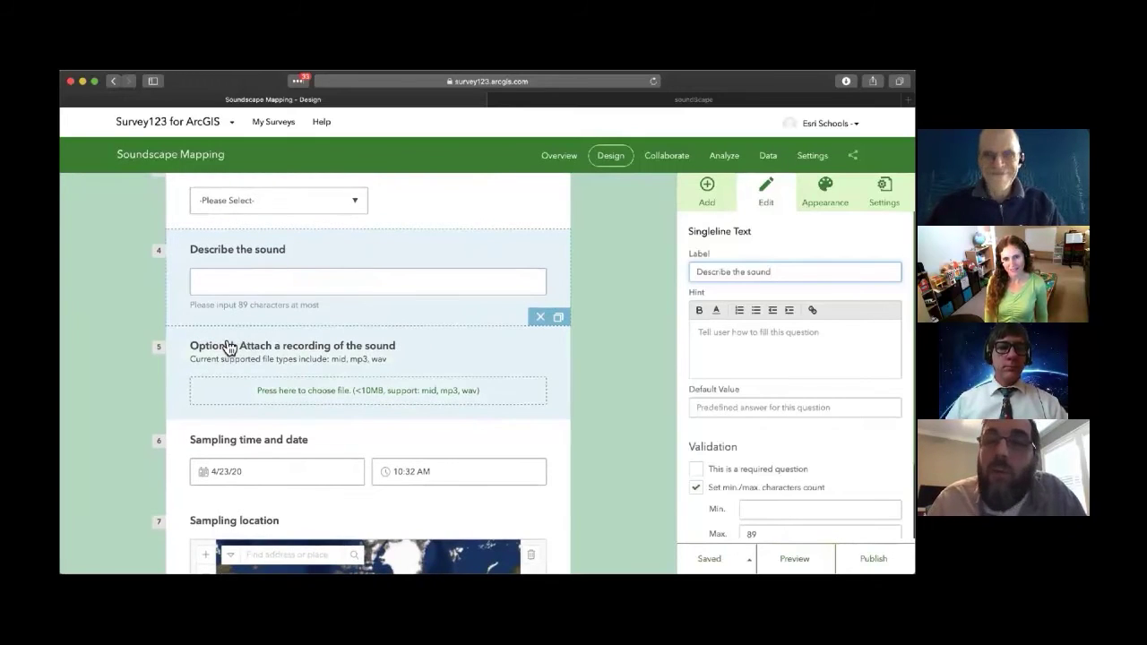
scroll(292, 351, down, 4)
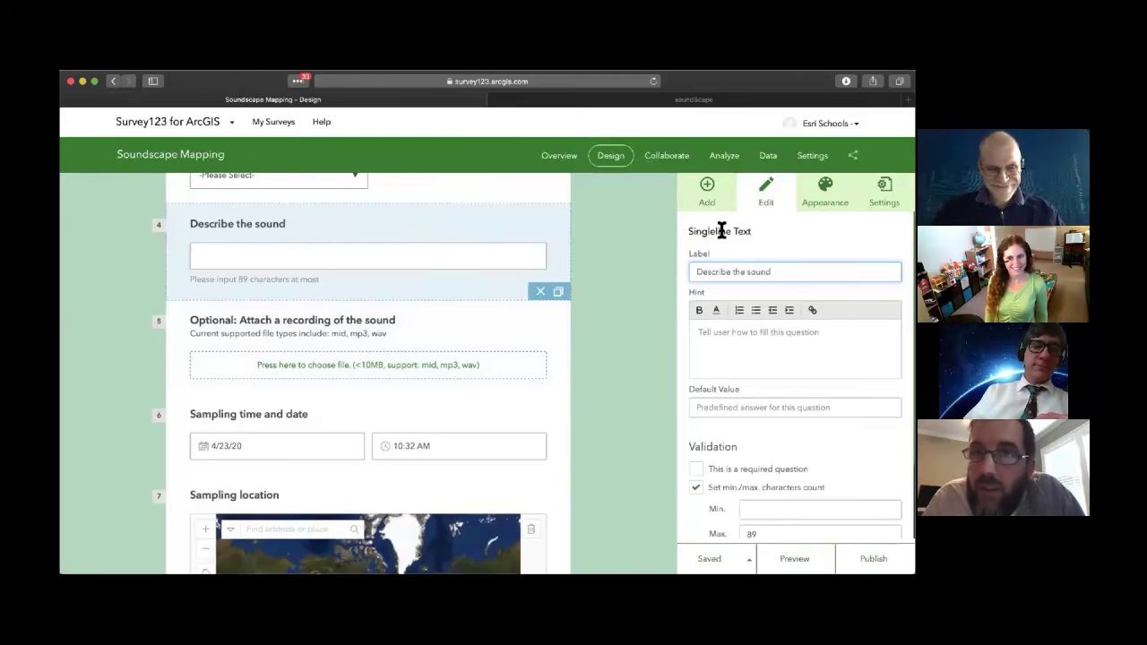
click(436, 321)
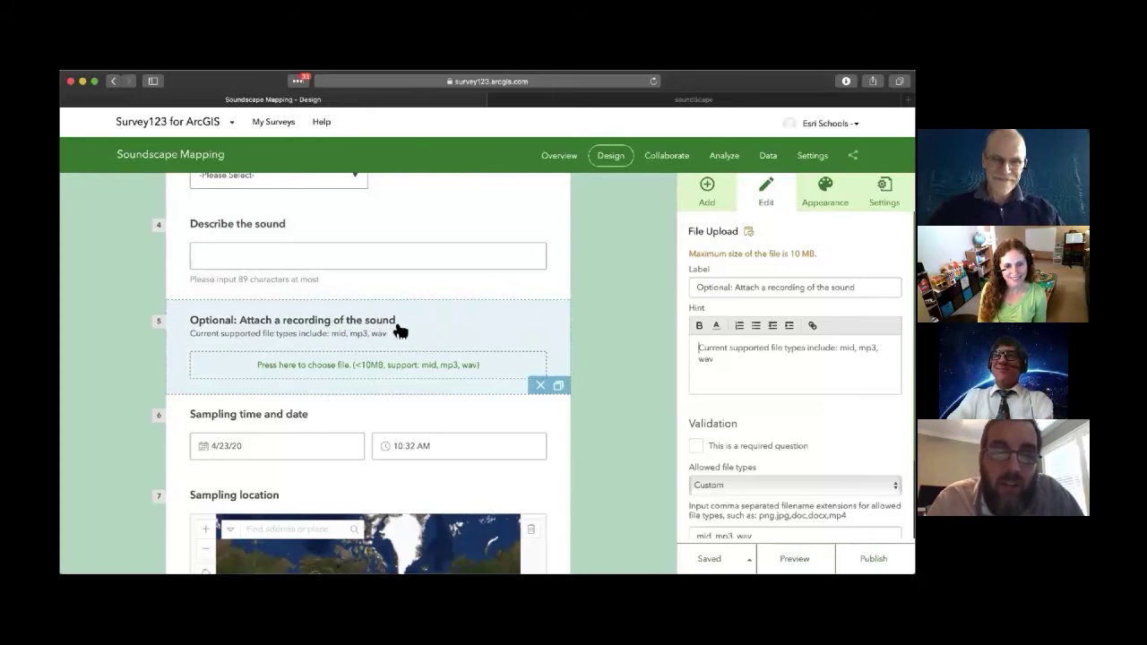
scroll(408, 328, down, 2)
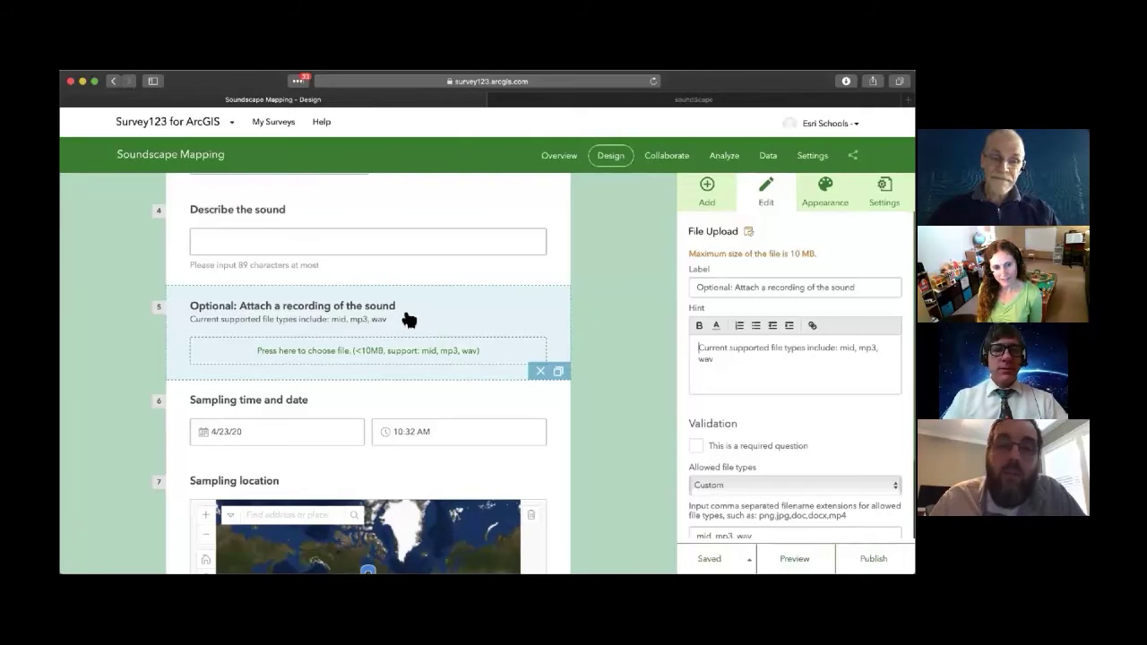
Examine the sampling time and date question that follows the optional recording upload in the survey form.
scroll(408, 320, down, 1)
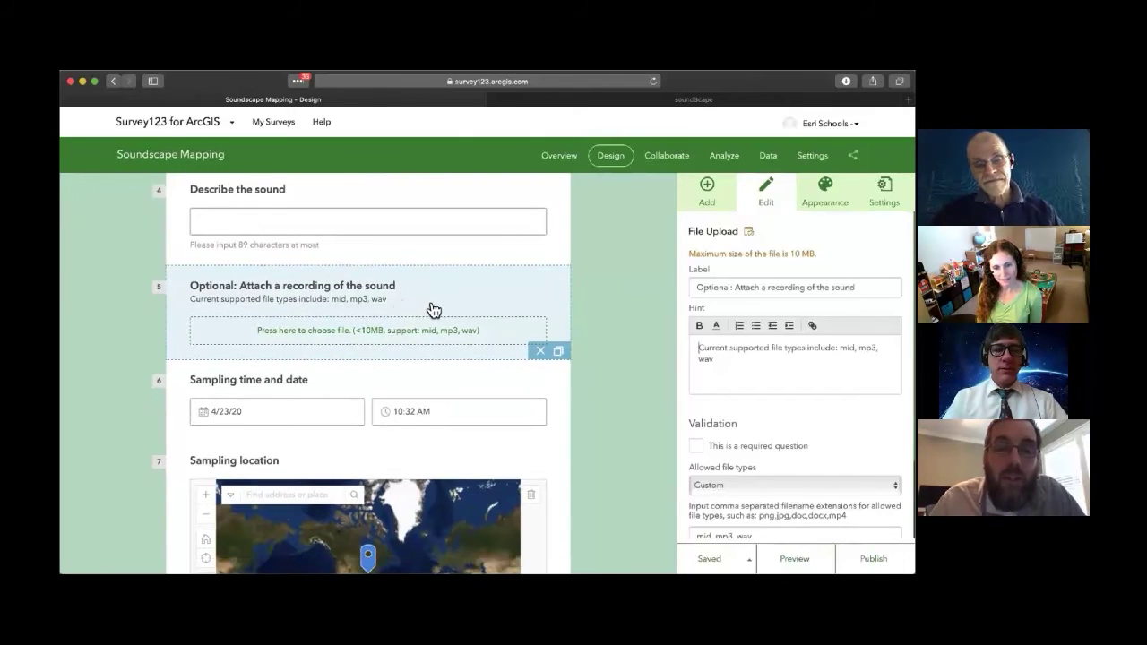
scroll(434, 313, down, 1)
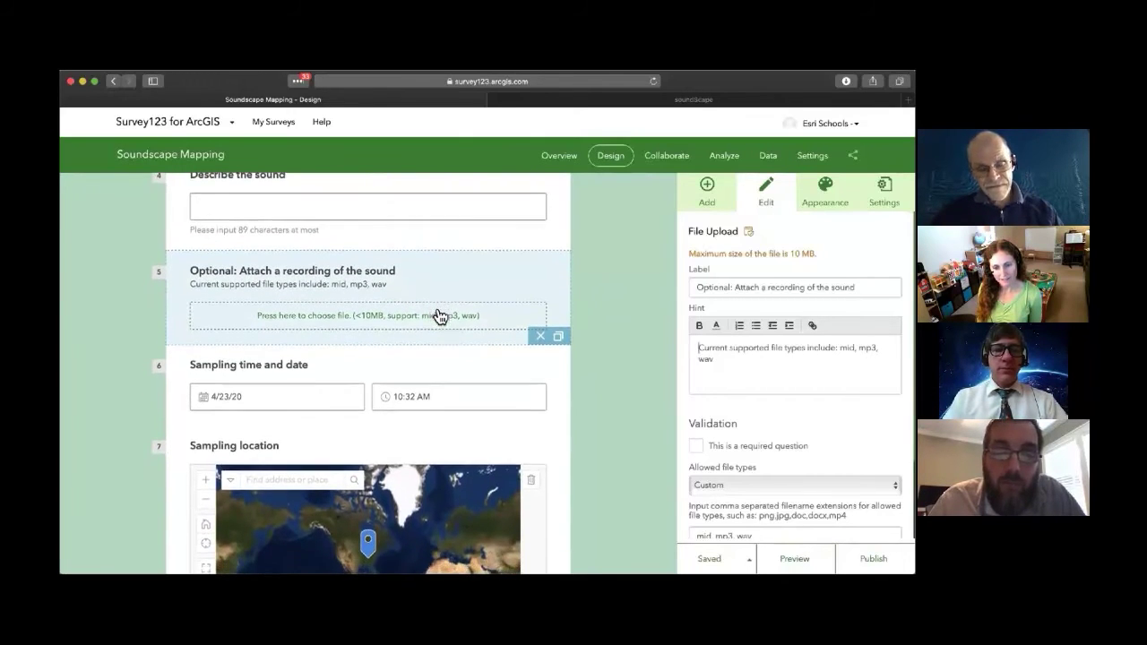
scroll(351, 300, down, 1)
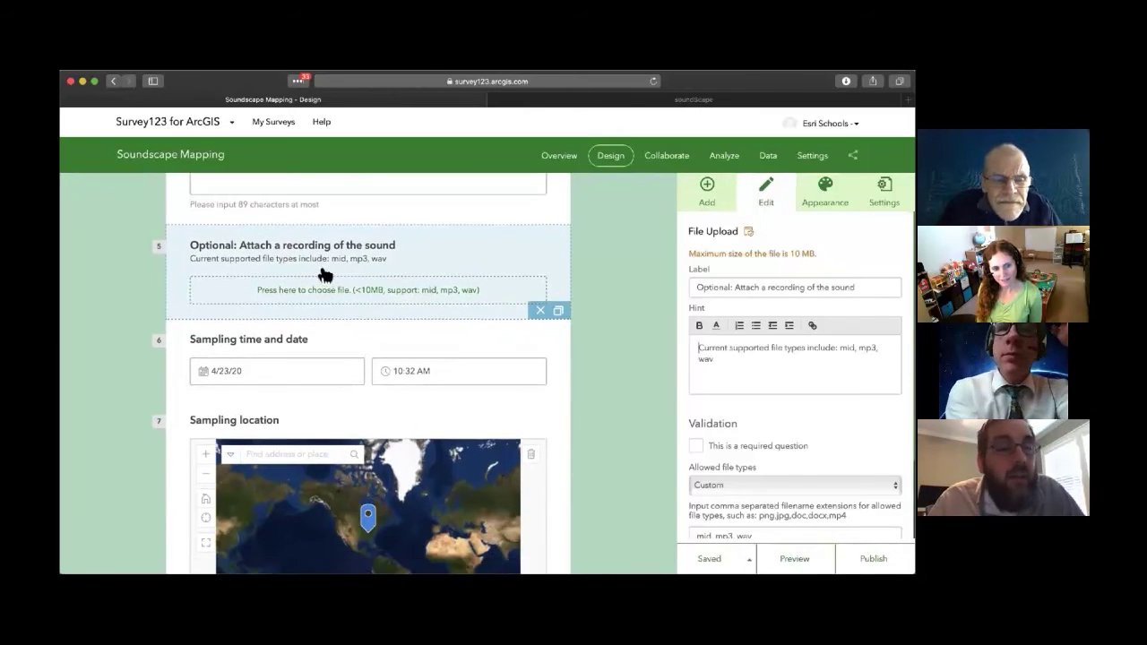
scroll(351, 285, down, 1)
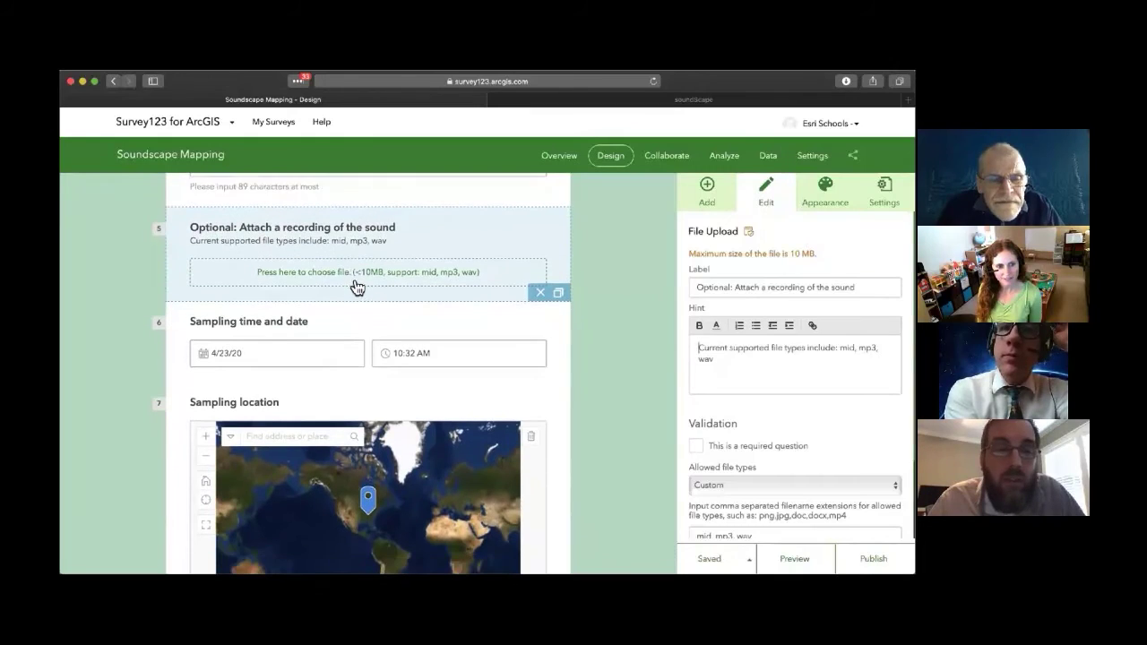
scroll(358, 287, down, 4)
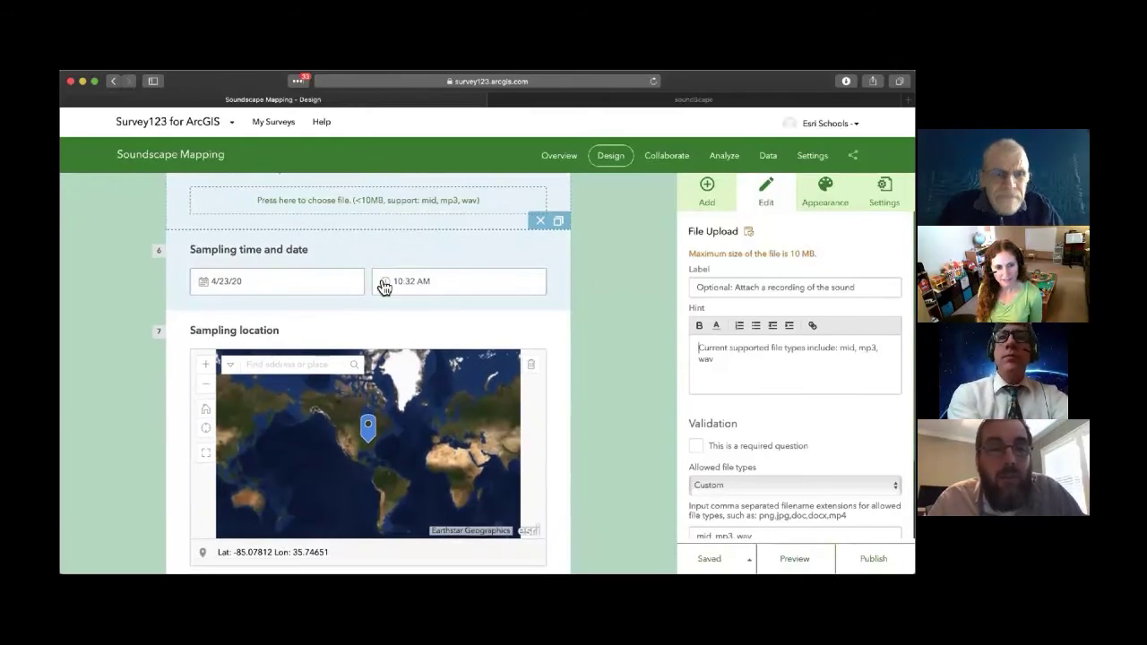
scroll(384, 286, down, 1)
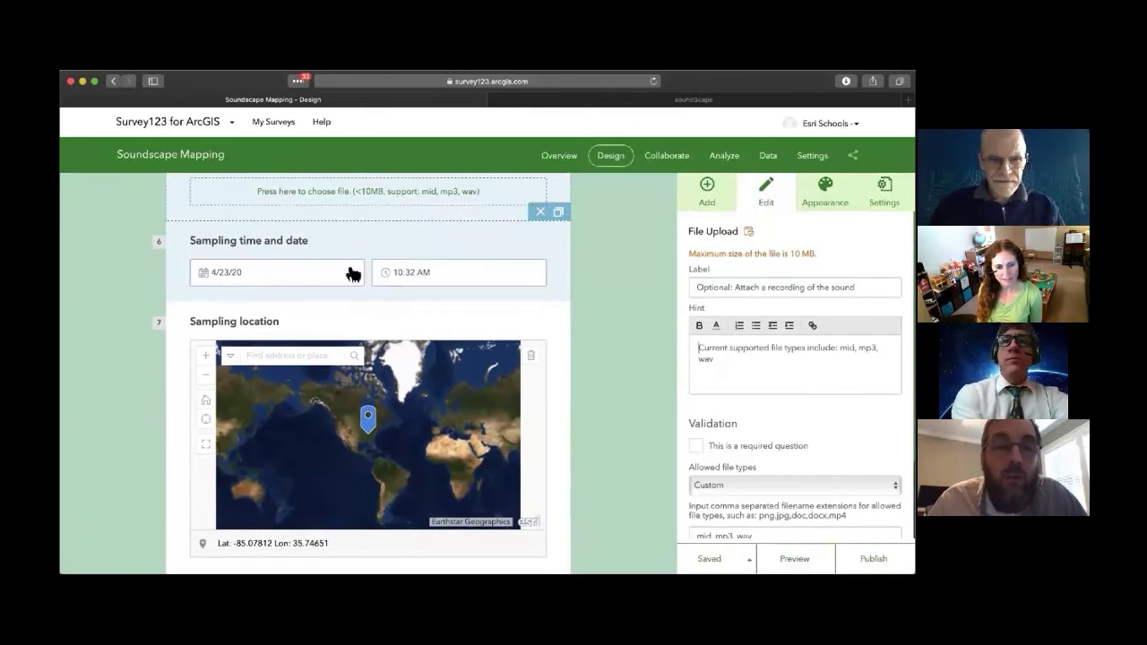
scroll(314, 266, down, 1)
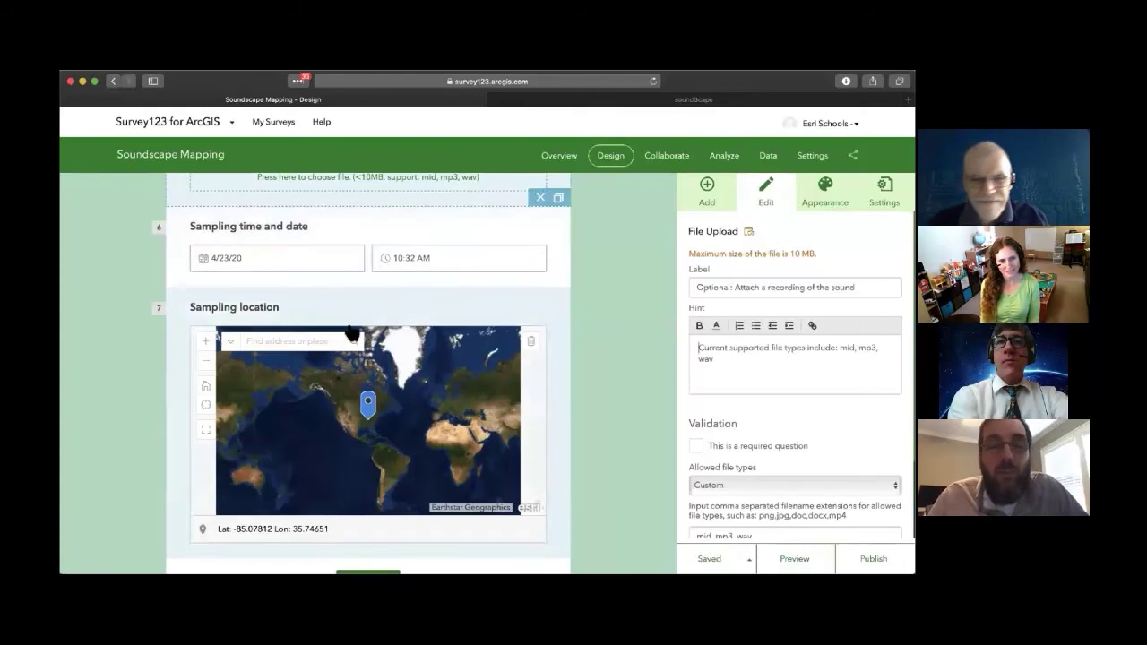
Open the Sampling location map question for editing and review its hint, drawing tools and map and extent settings.
click(356, 410)
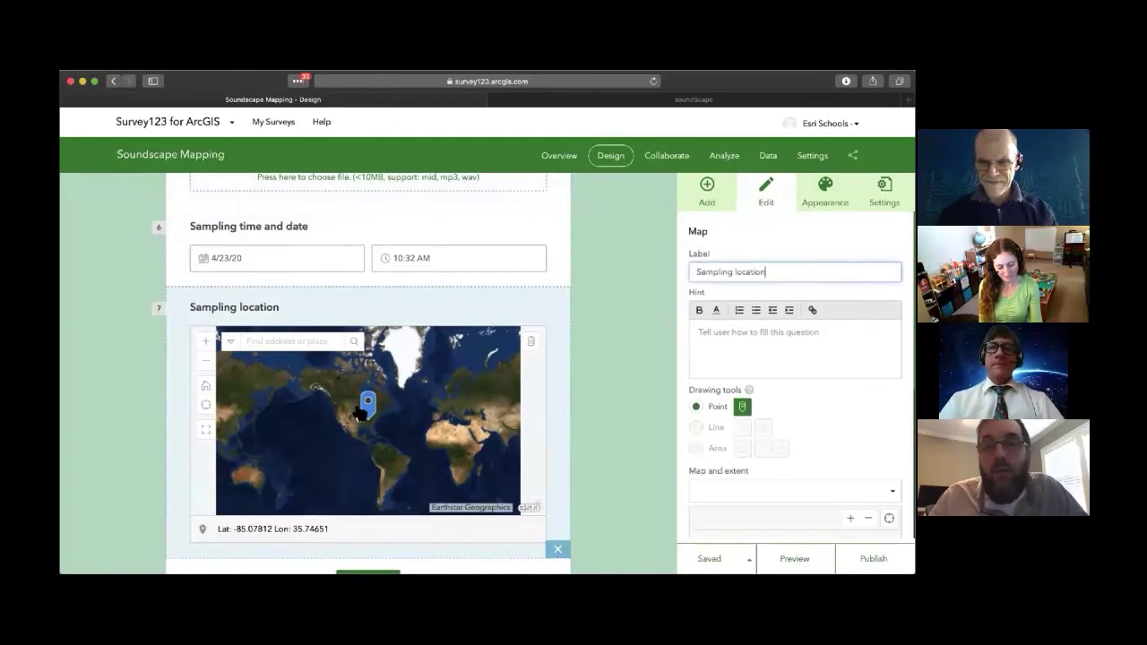
scroll(389, 415, down, 1)
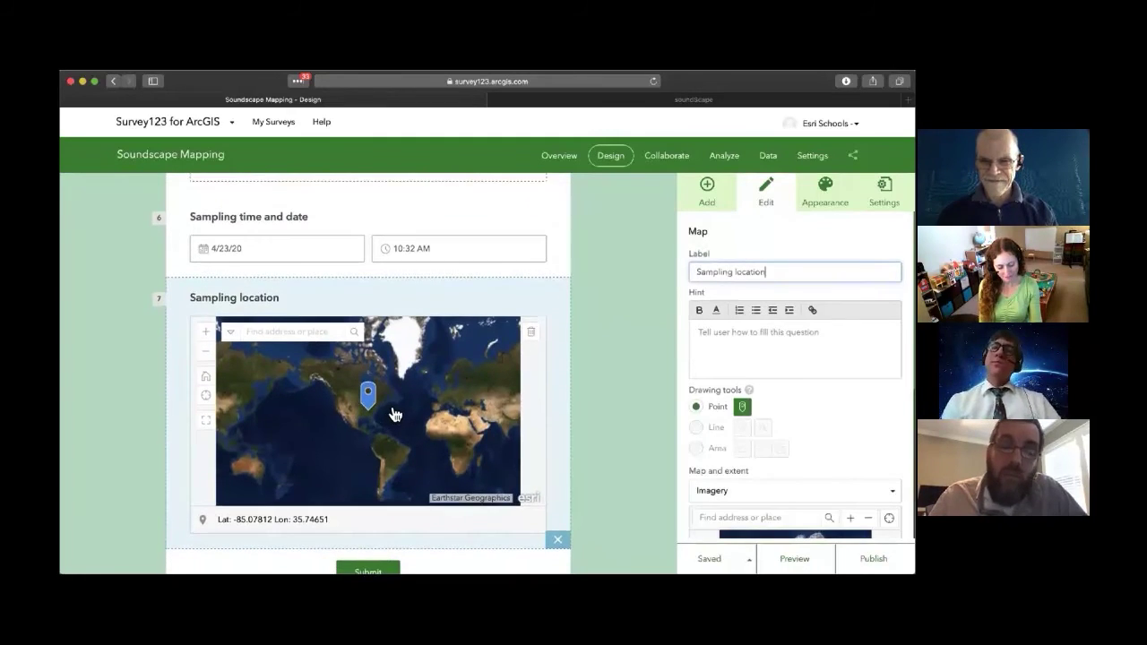
scroll(394, 414, down, 1)
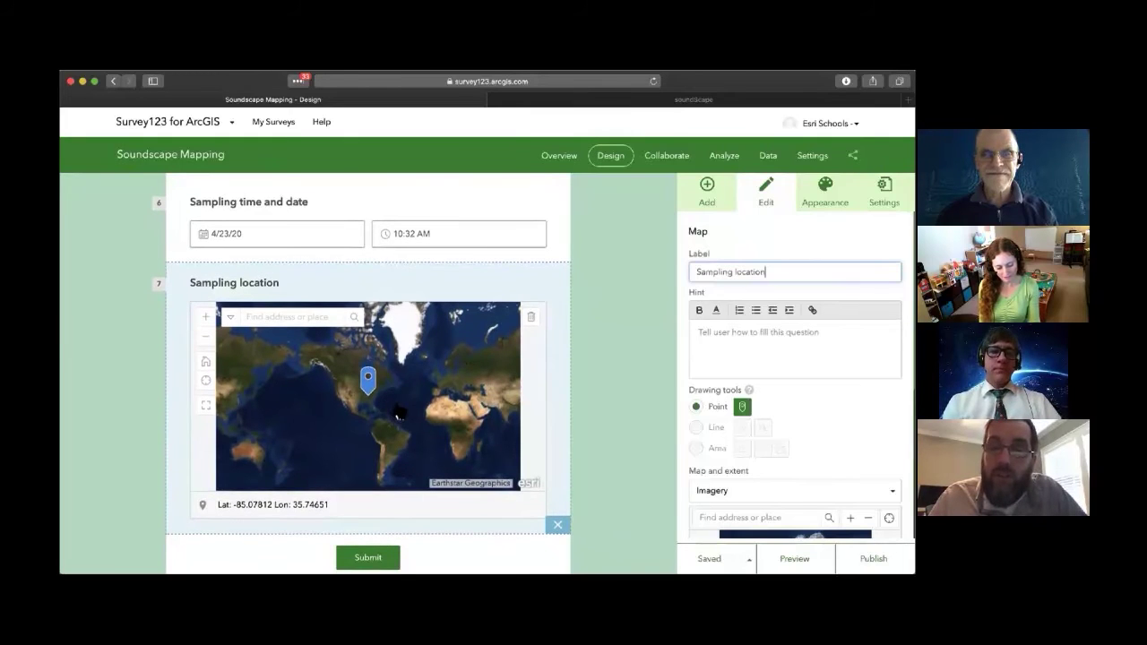
scroll(400, 413, up, 1)
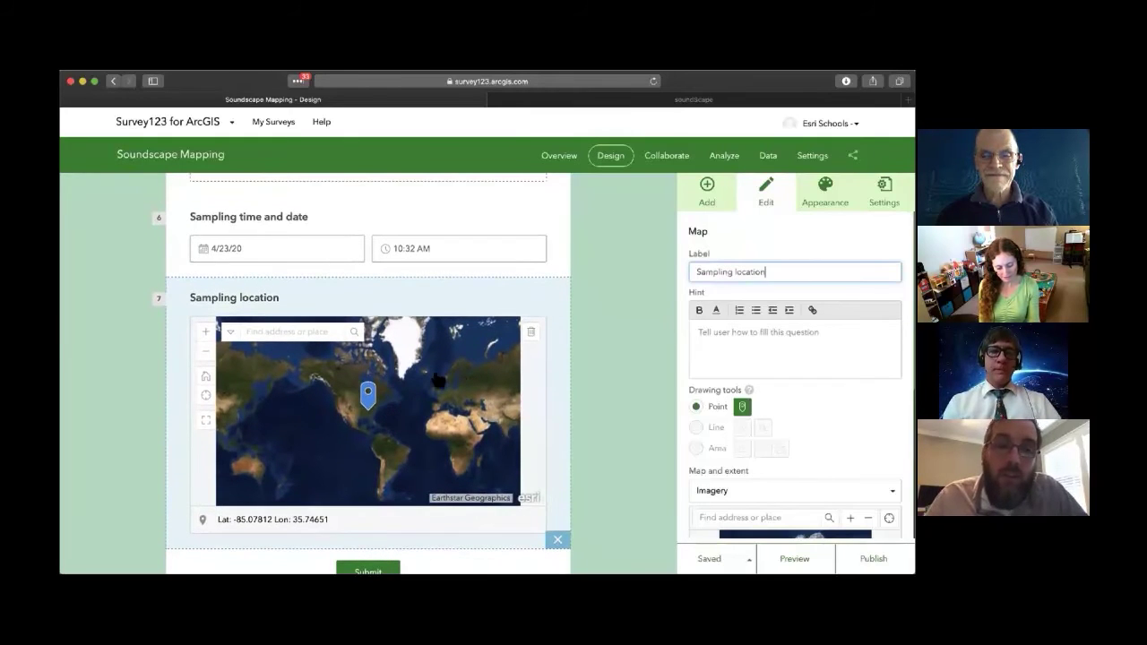
Switch to the soundScape map and turn on the tb4Soundscape Mapping Prediction layer.
scroll(438, 374, up, 5)
scroll(437, 374, up, 5)
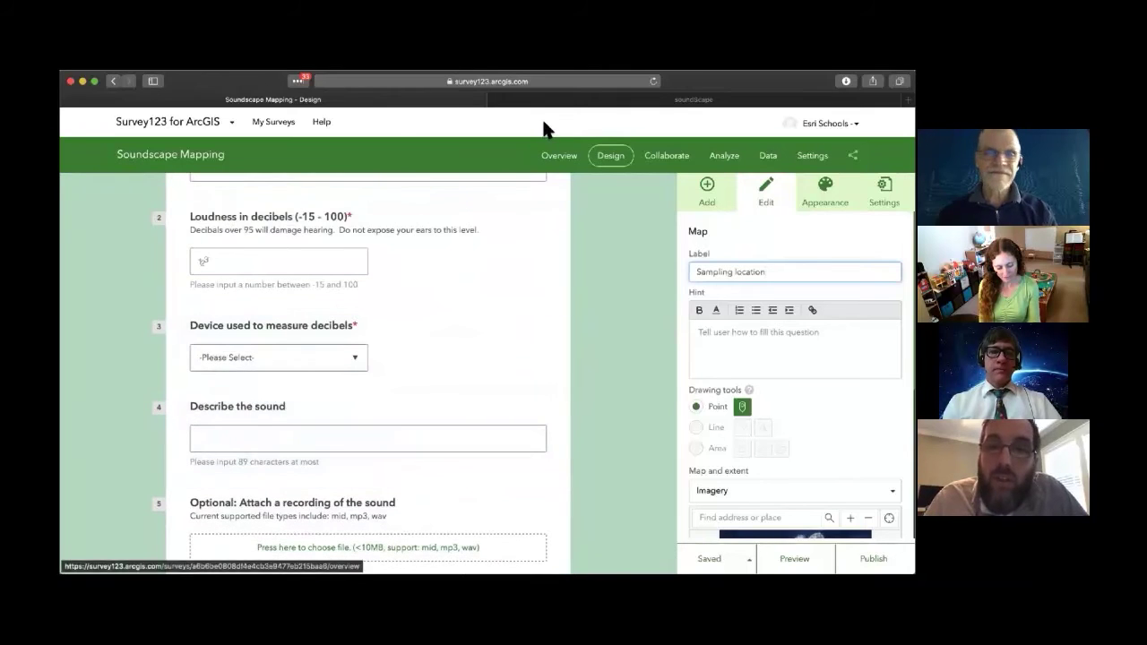
click(593, 100)
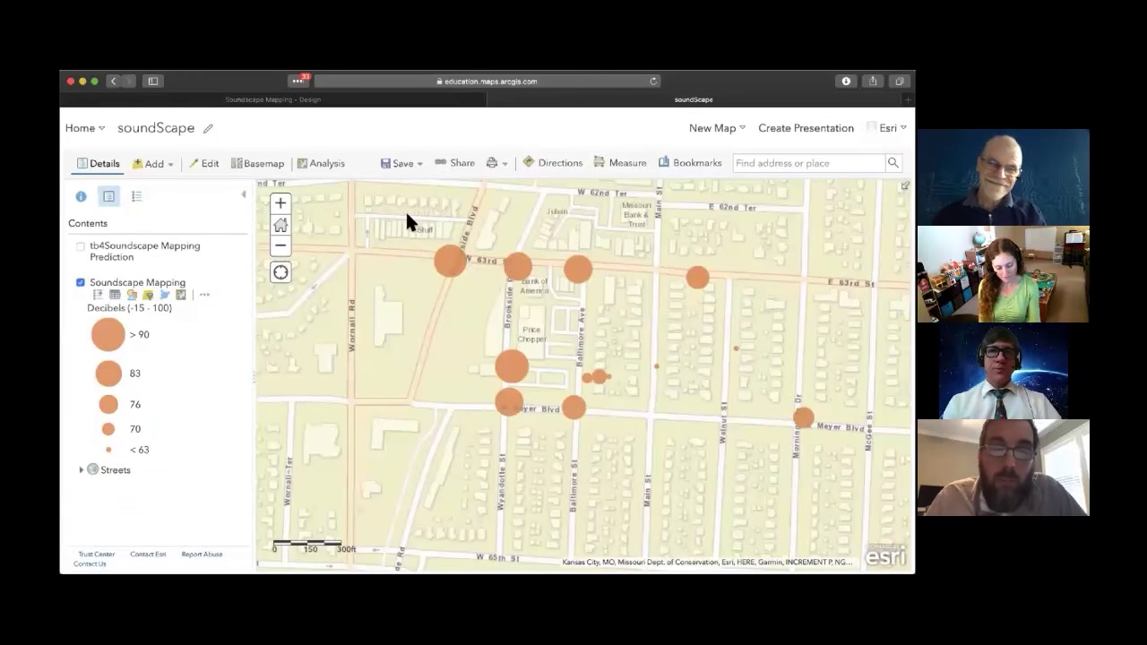
click(80, 246)
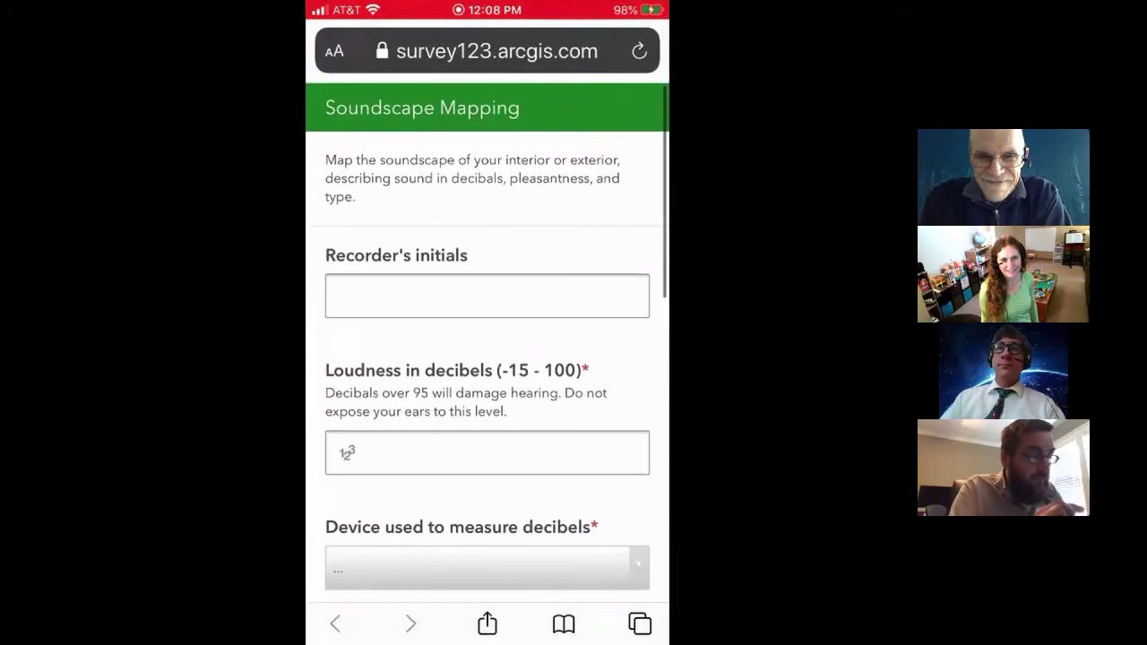
Enter the recorder's initials in the Soundscape Mapping survey on the phone and bring the loudness question into view.
click(488, 296)
text(T)
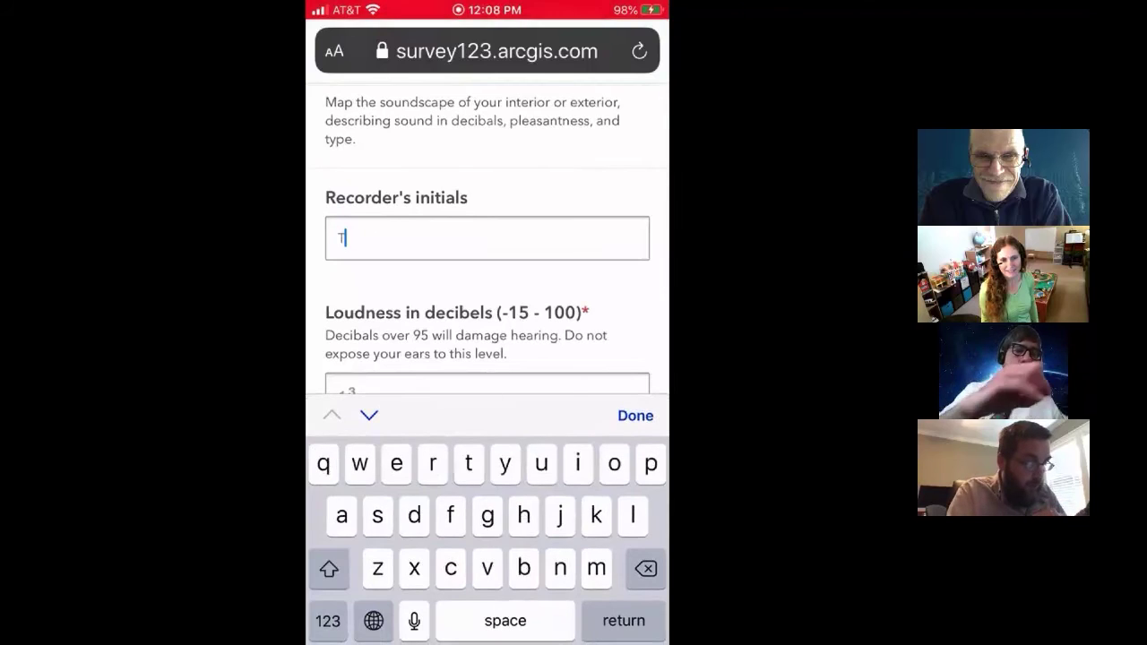
text(B)
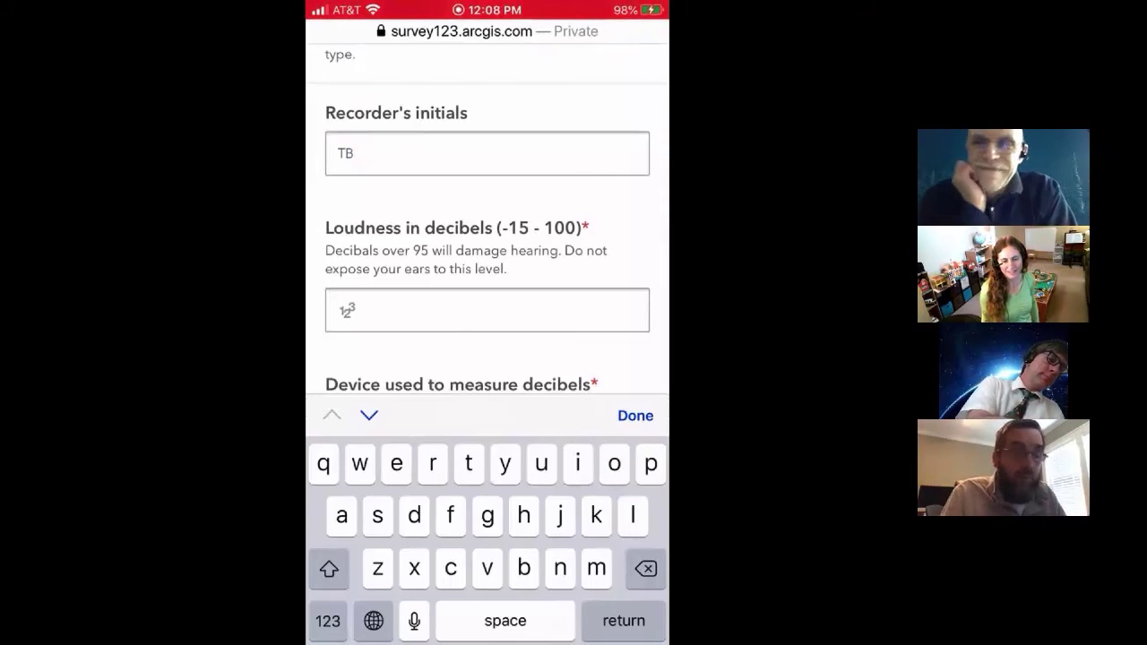
scroll(488, 206, down, 1)
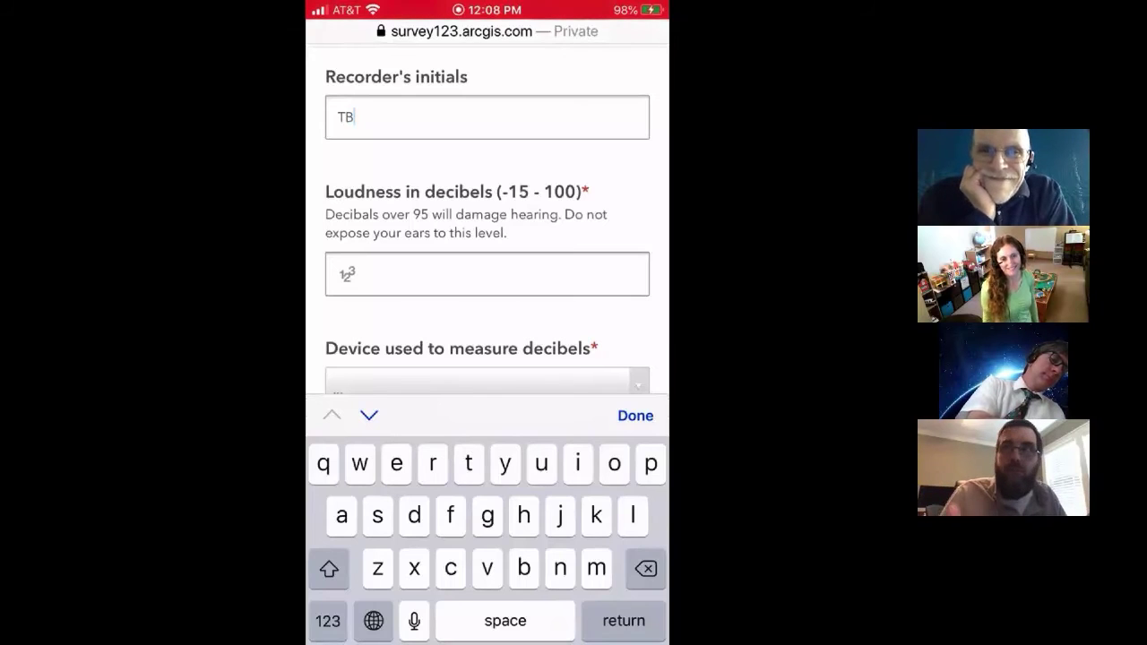
scroll(488, 224, down, 1)
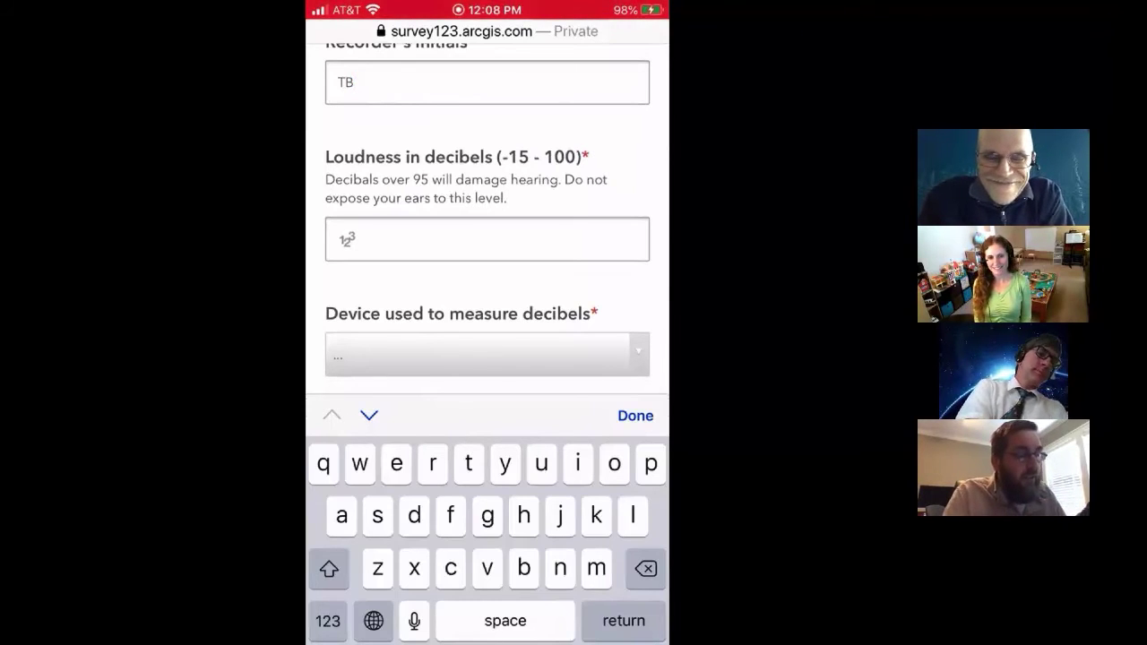
Switch to the Decibel Meter app on the phone and read the current sound level.
key(alt+Tab)
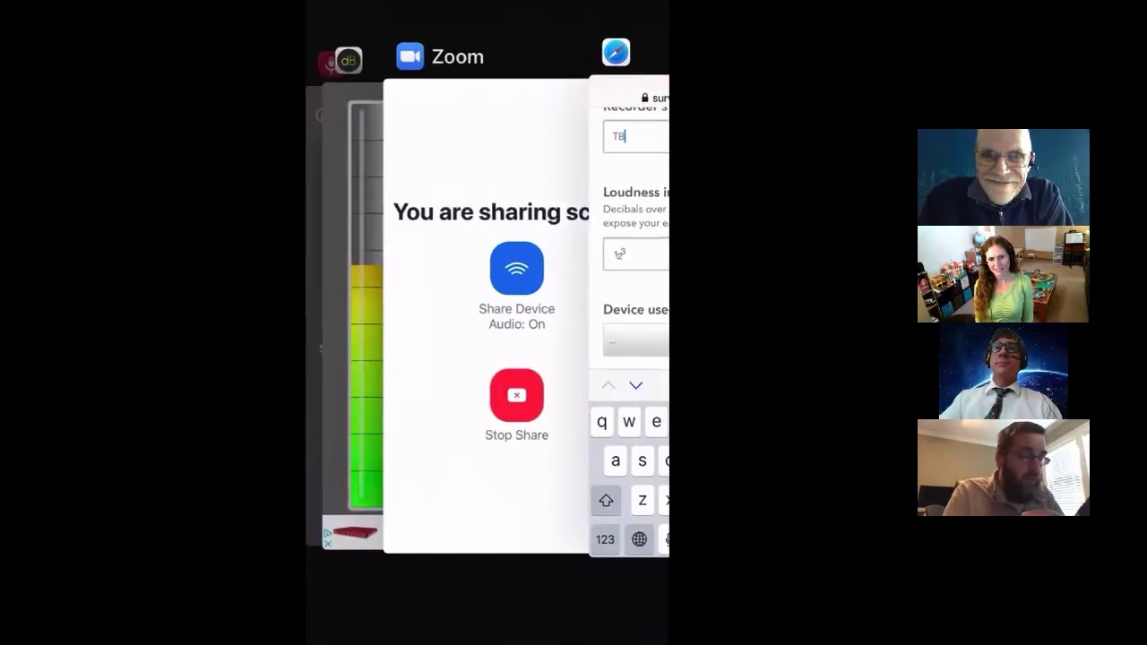
scroll(488, 314, left, 3)
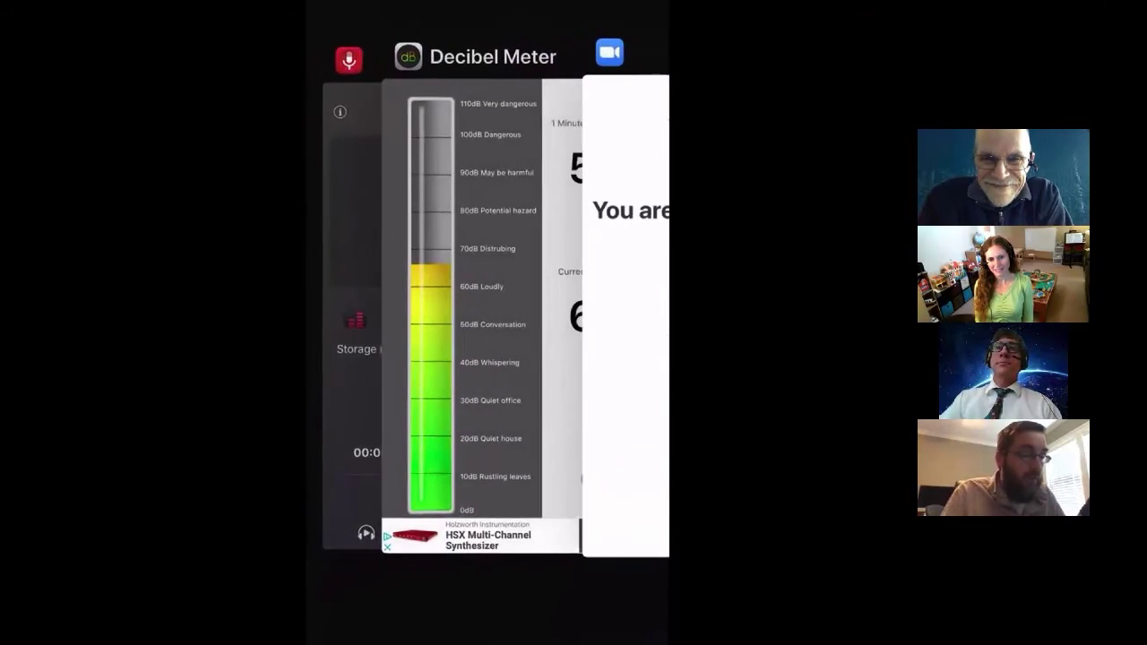
click(475, 314)
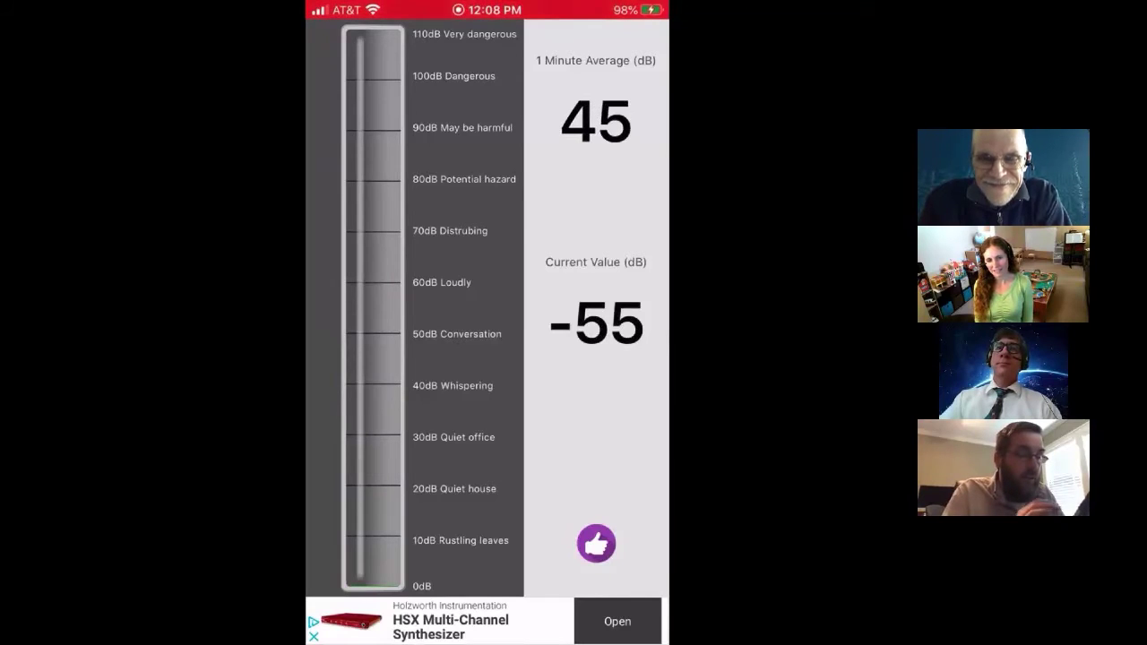
scroll(596, 305, up, 5)
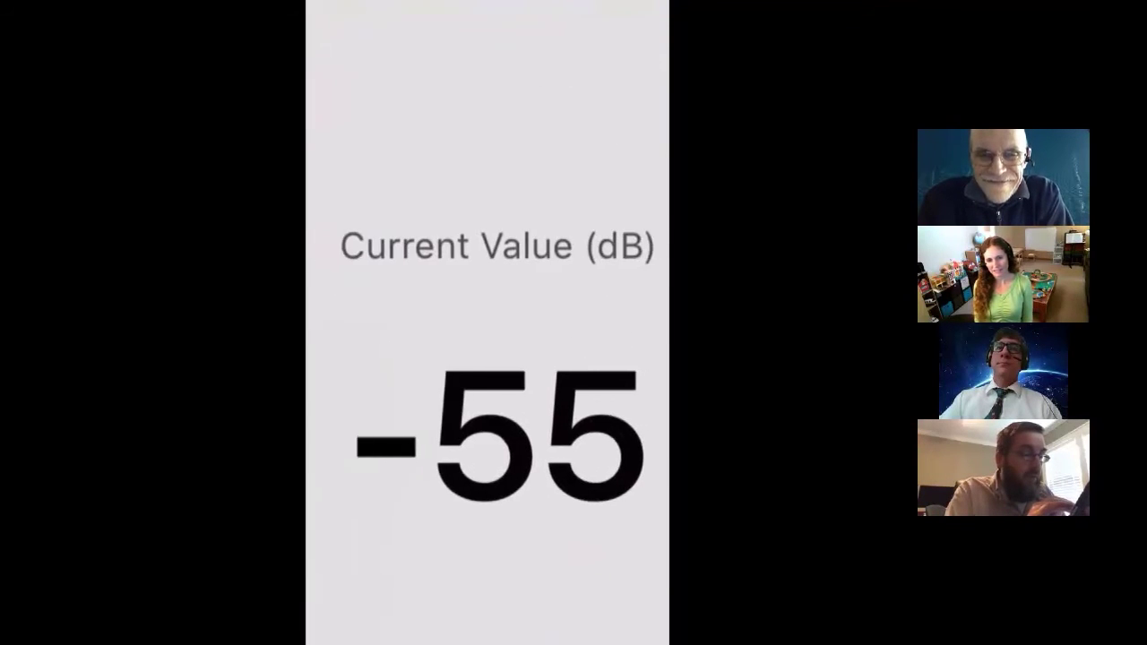
scroll(502, 377, right, 1)
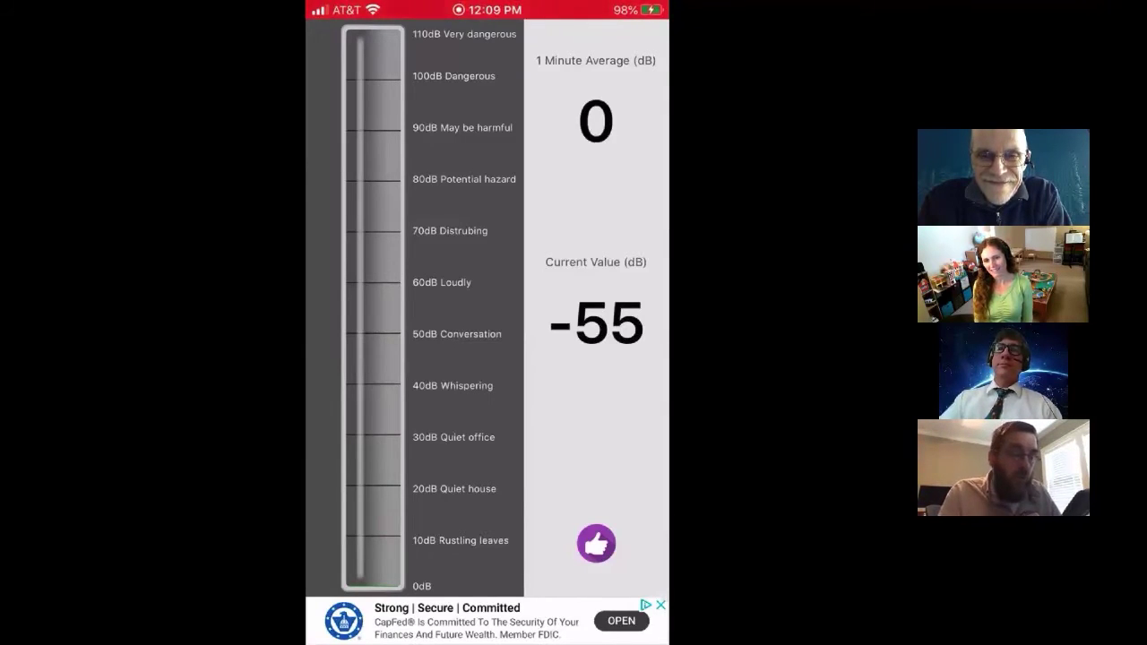
Switch to the Voice Recorder app and view its list of saved recordings.
drag(487, 638, 487, 386)
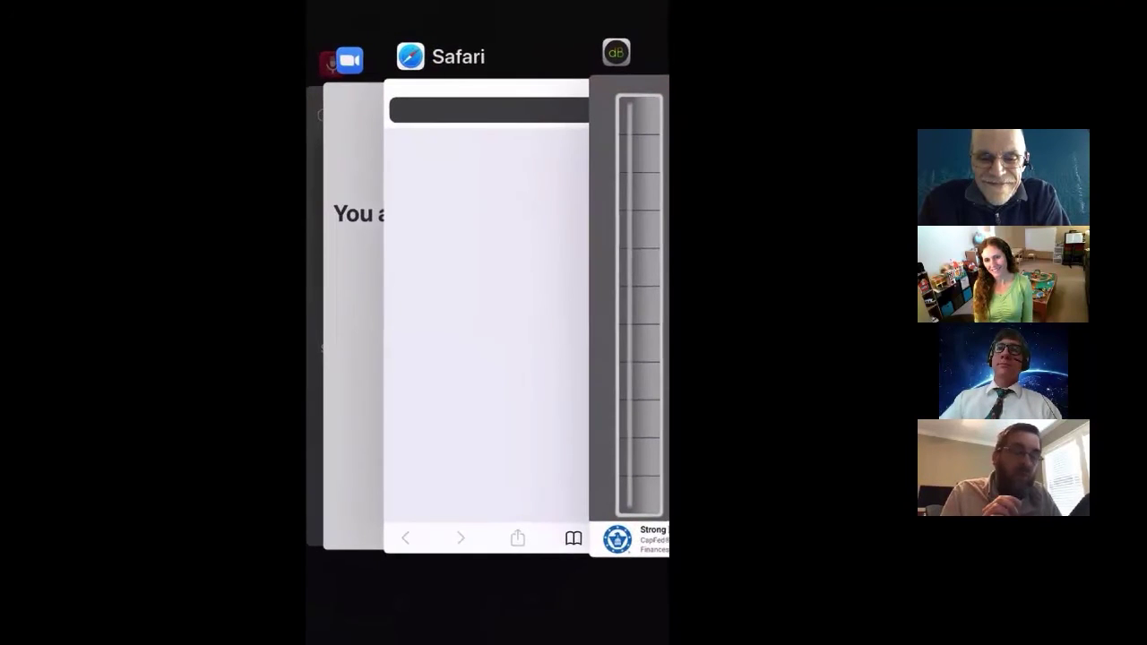
drag(404, 323, 627, 323)
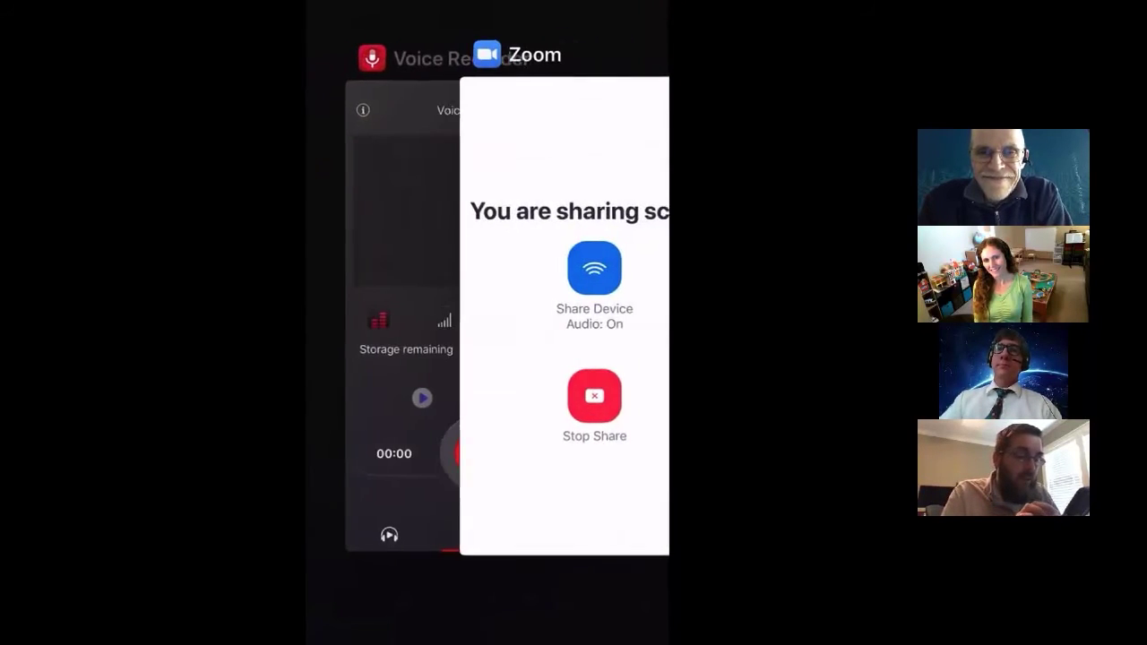
click(422, 224)
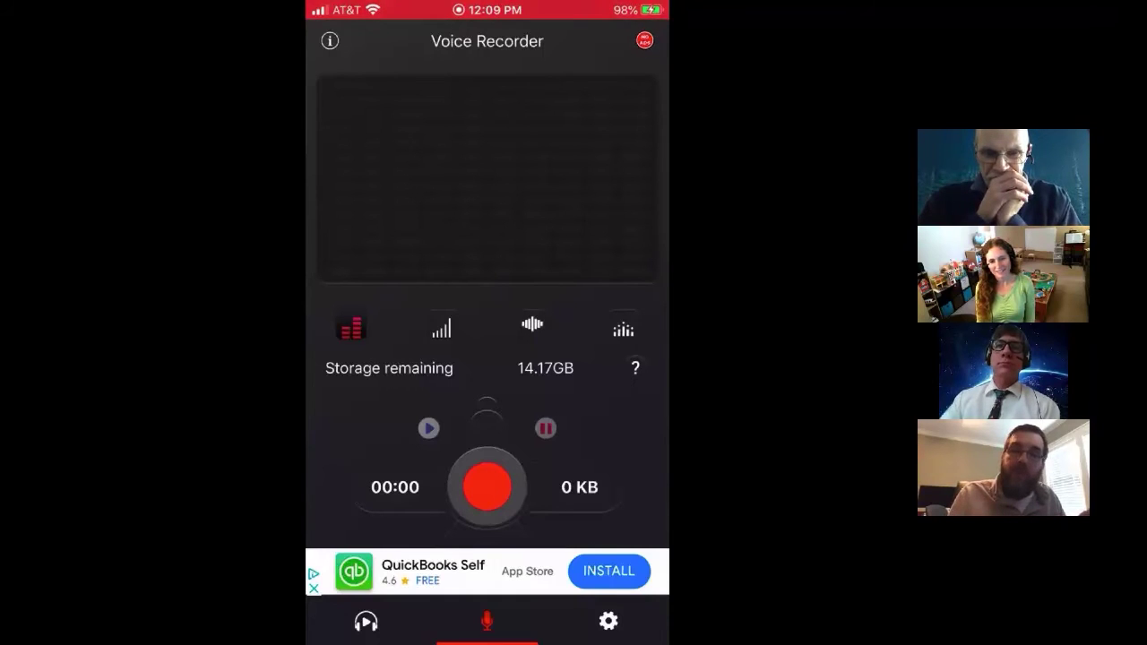
click(366, 621)
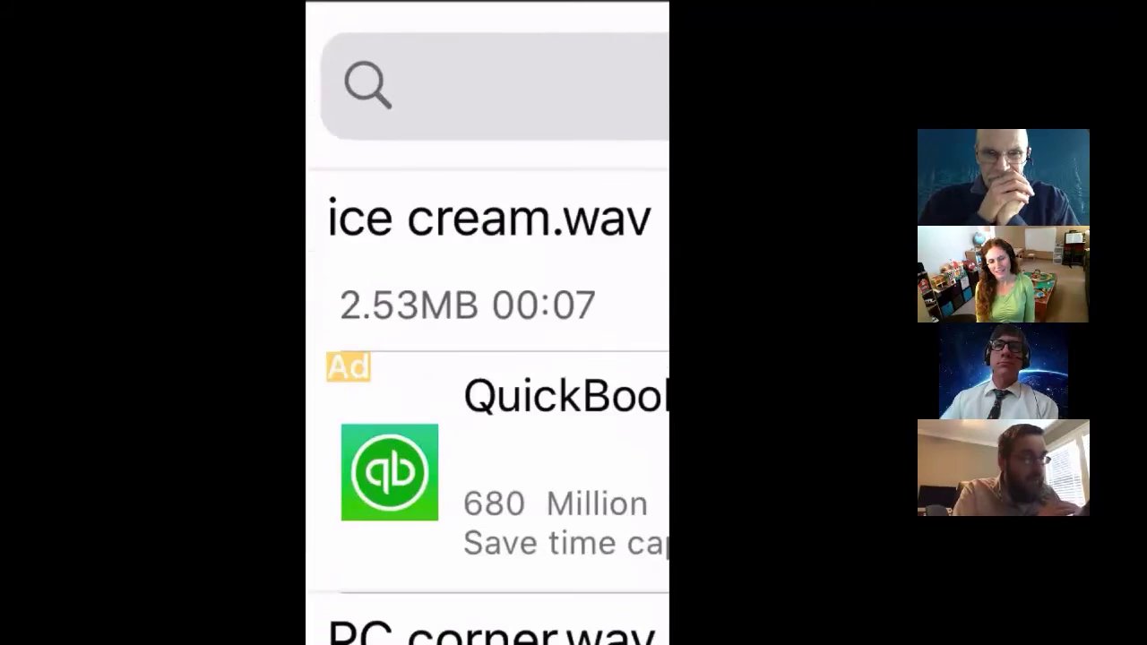
scroll(487, 322, up, 1)
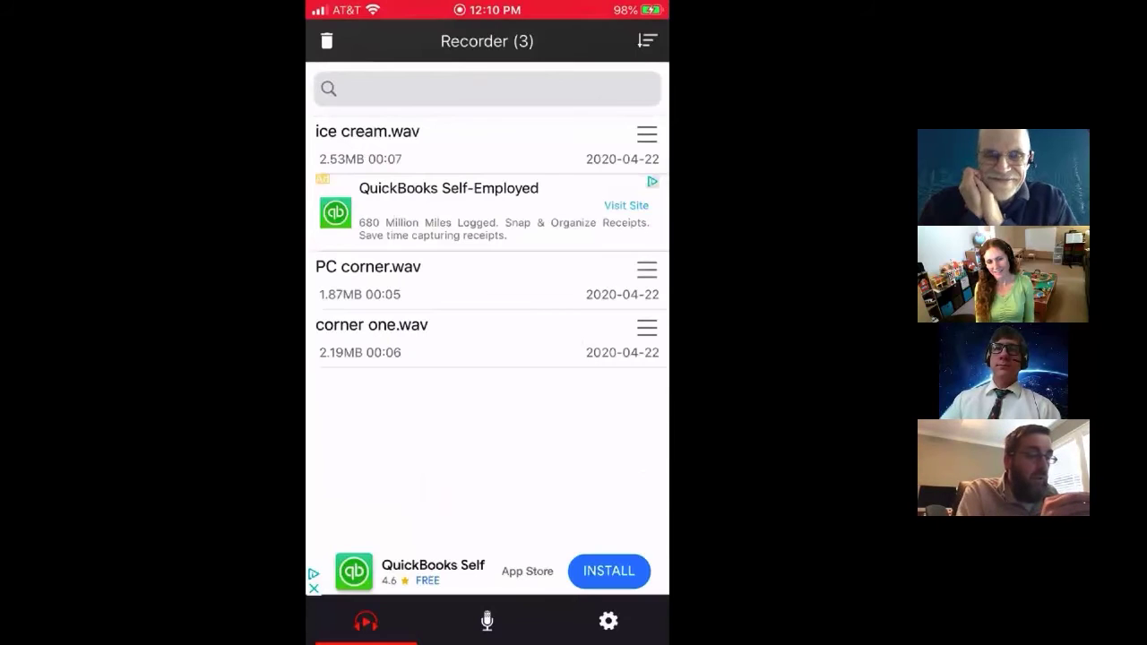
Open the share options for the ice cream.wav recording and view the Save to Files location picker.
click(648, 134)
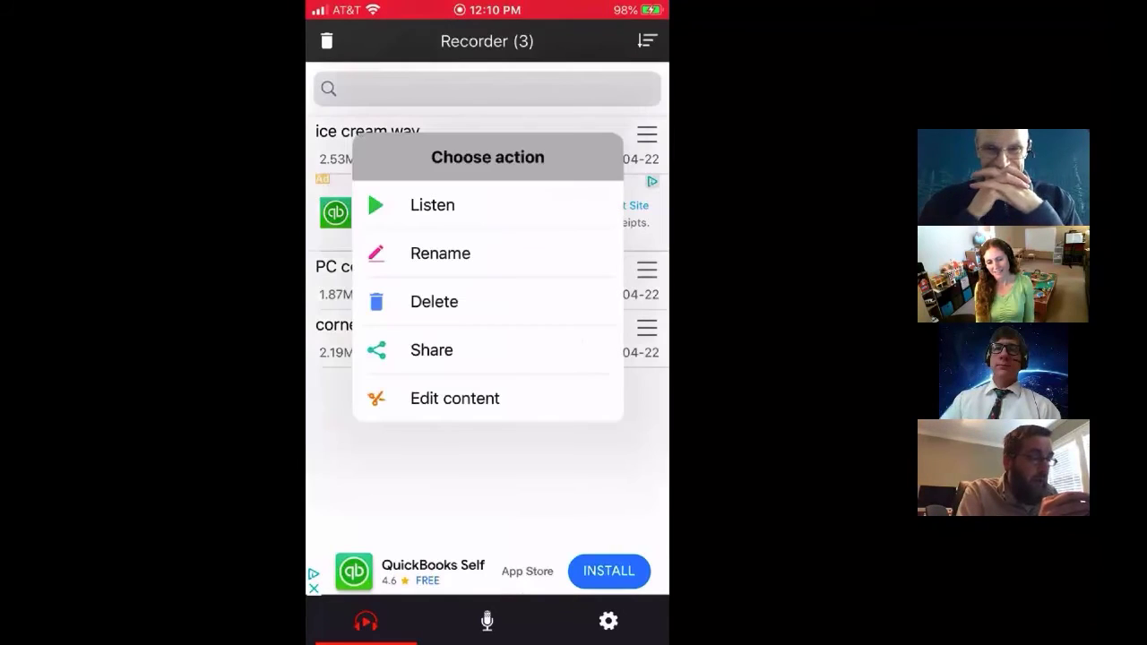
click(431, 350)
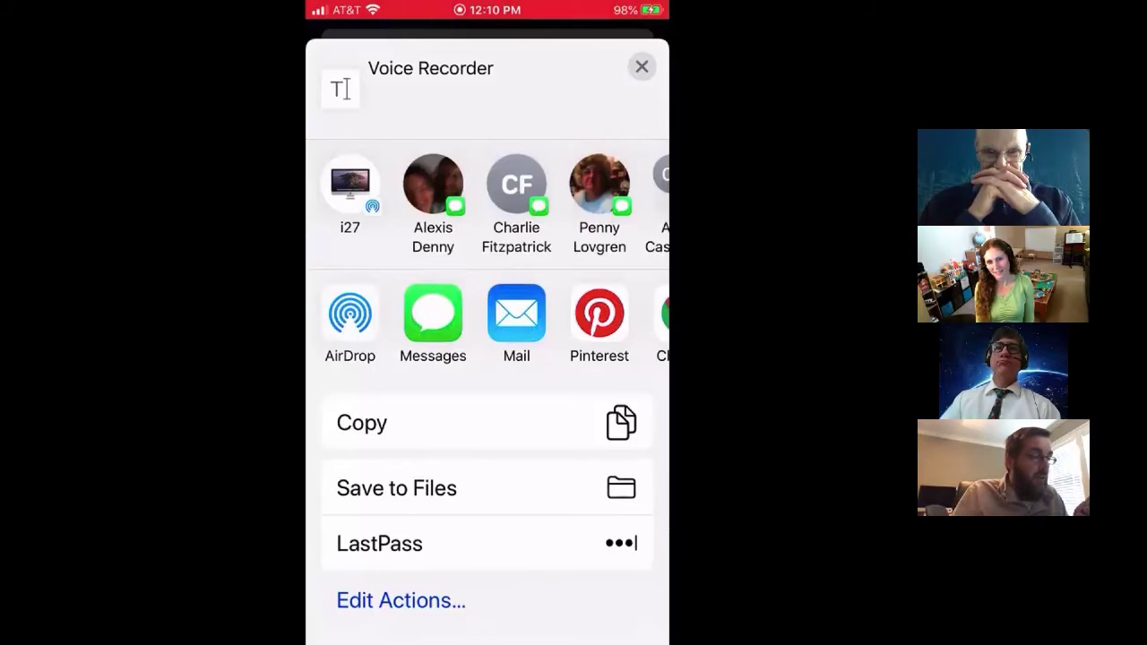
click(487, 488)
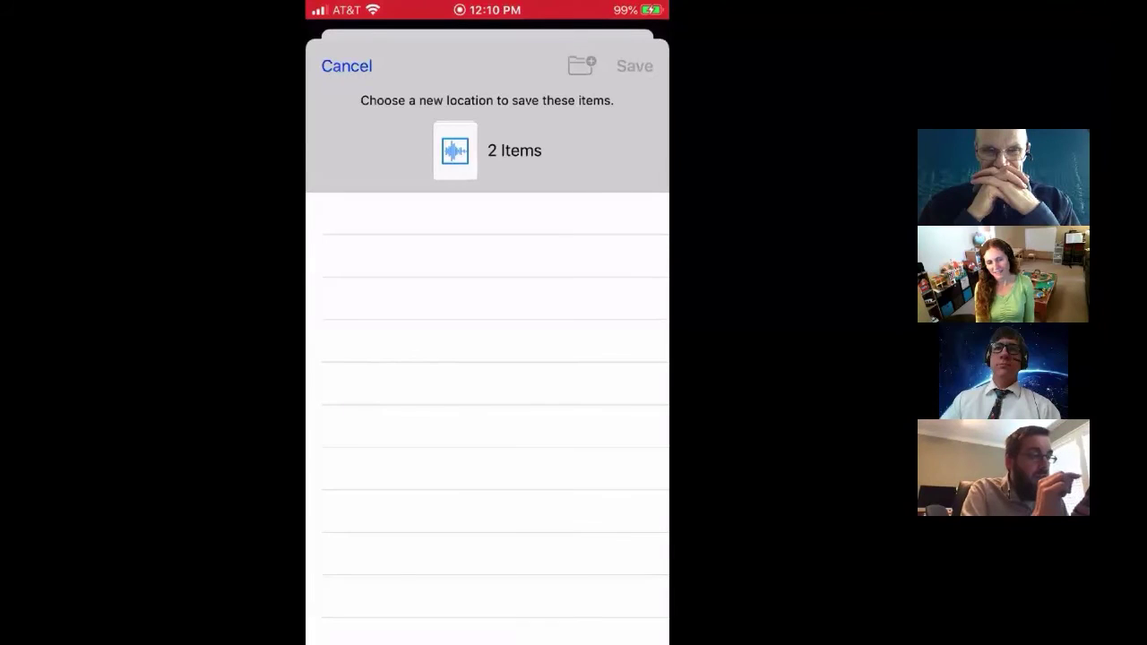
click(347, 67)
Return to the survey in Safari and enter 60 as the loudness in decibels.
key(Home)
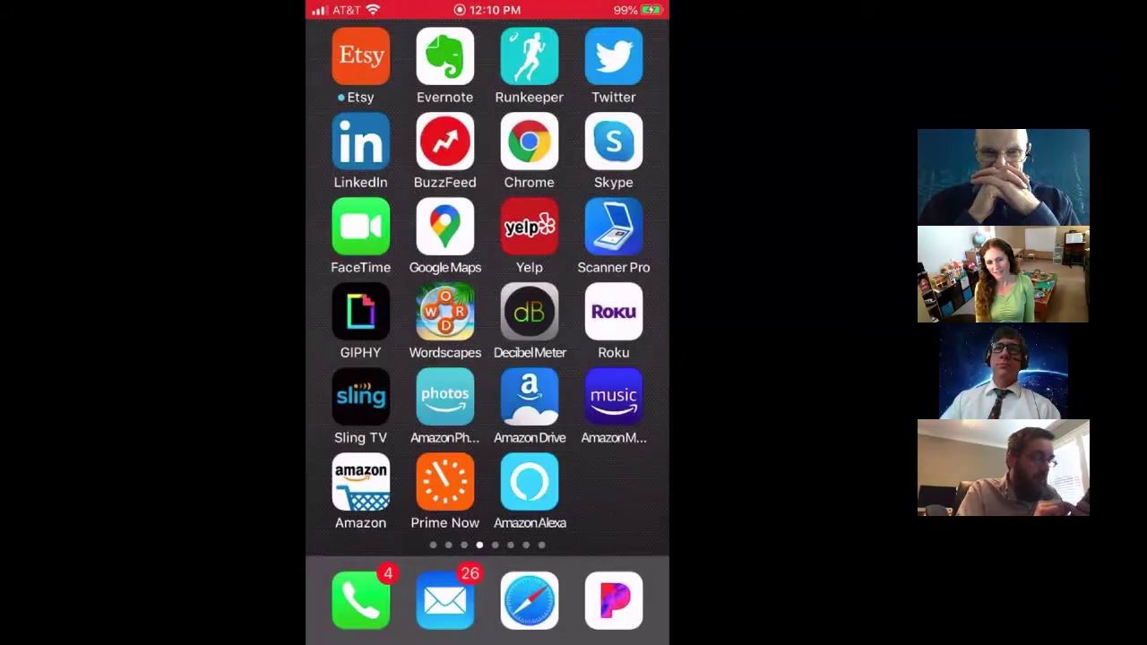
click(527, 586)
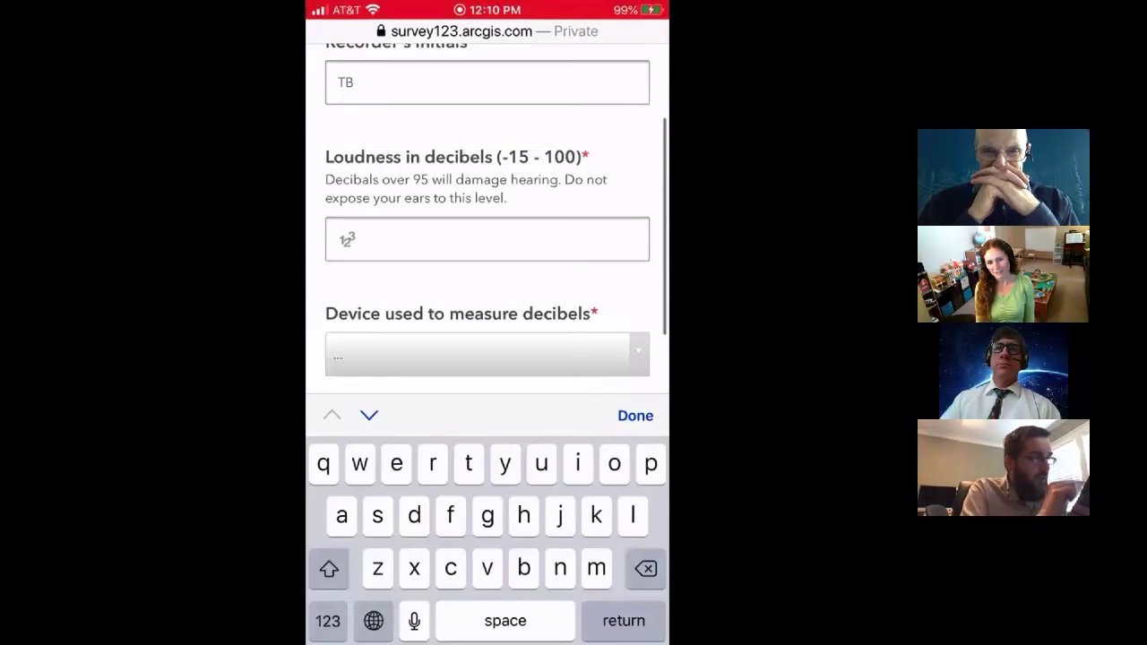
scroll(487, 224, down, 2)
click(486, 134)
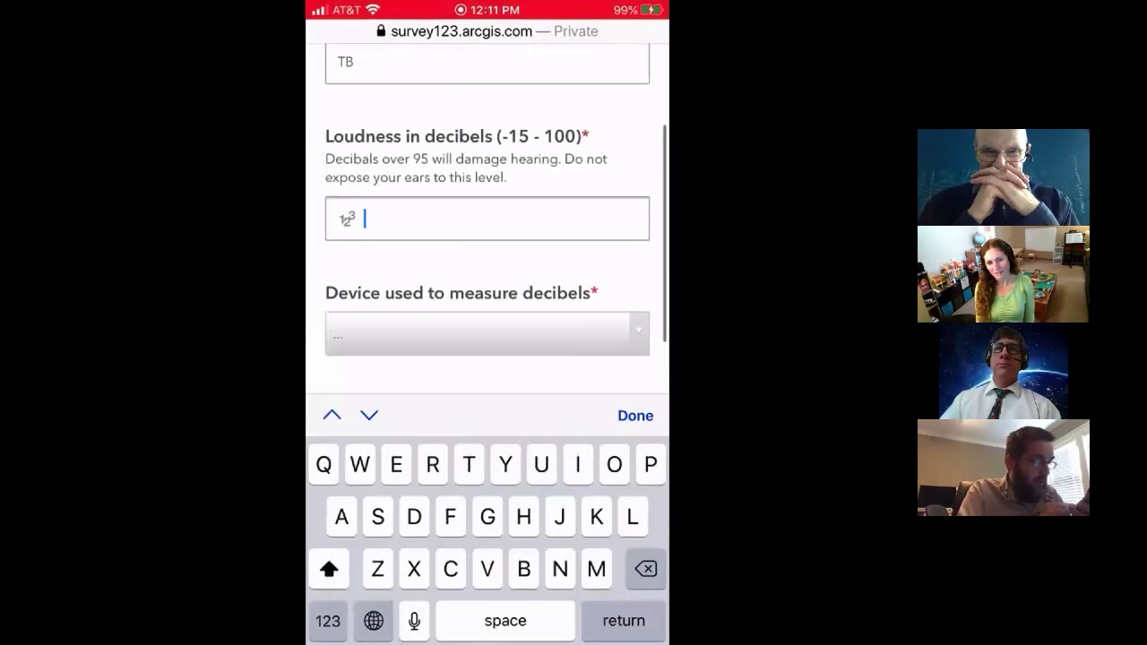
click(328, 621)
text(60)
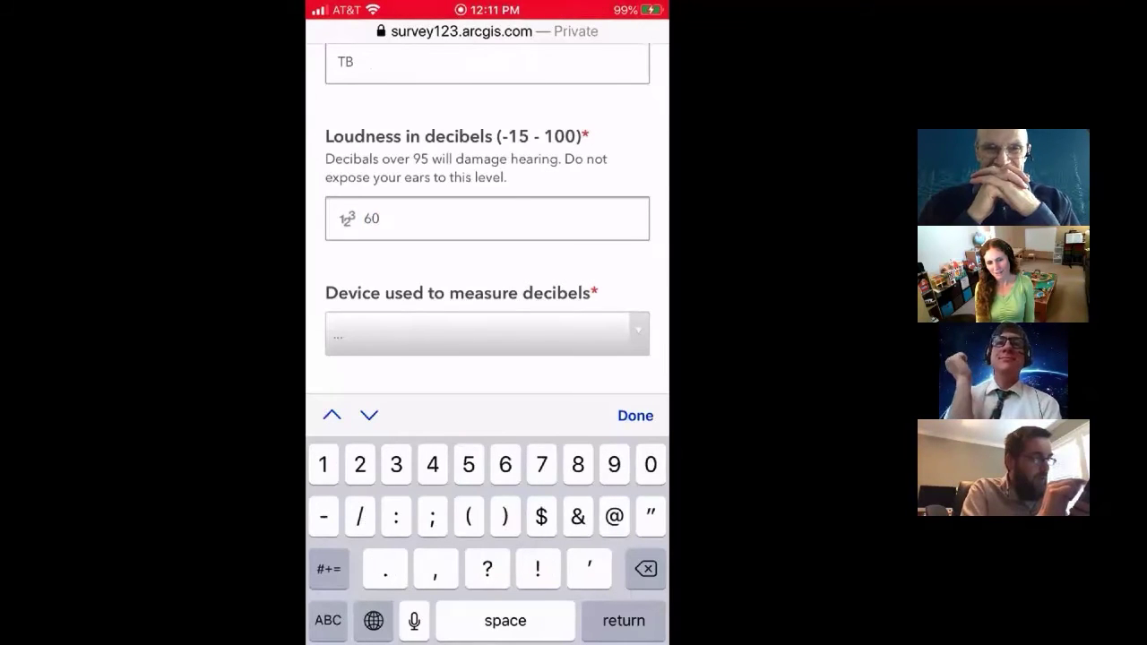
Choose Apple iOS device as the device used to measure decibels.
scroll(487, 224, down, 2)
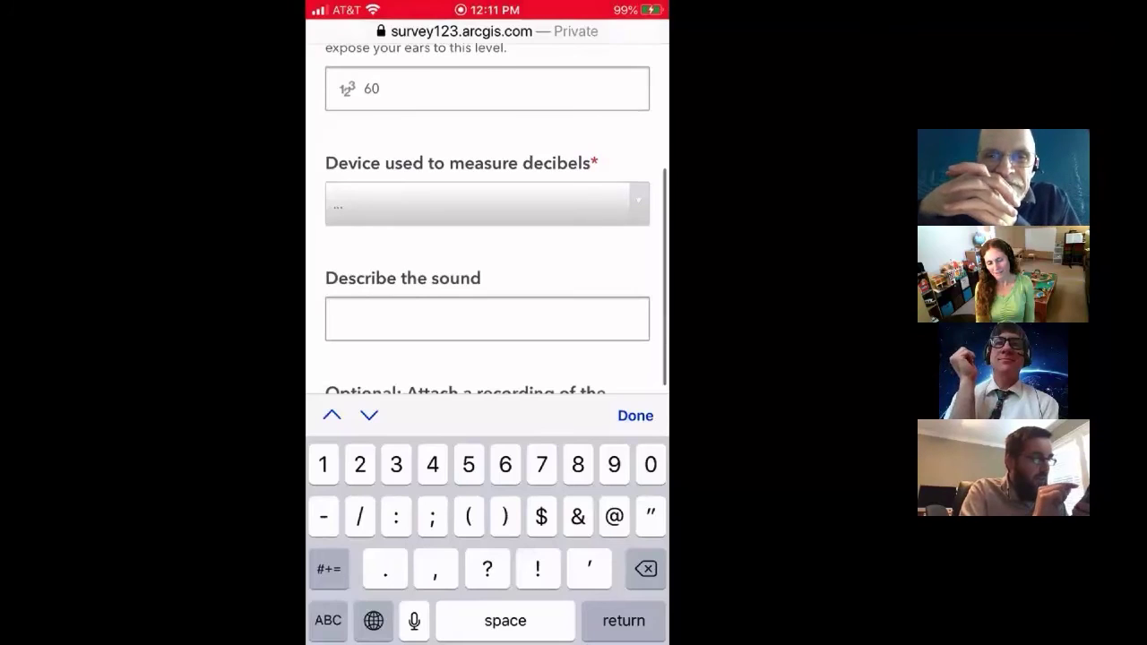
click(487, 211)
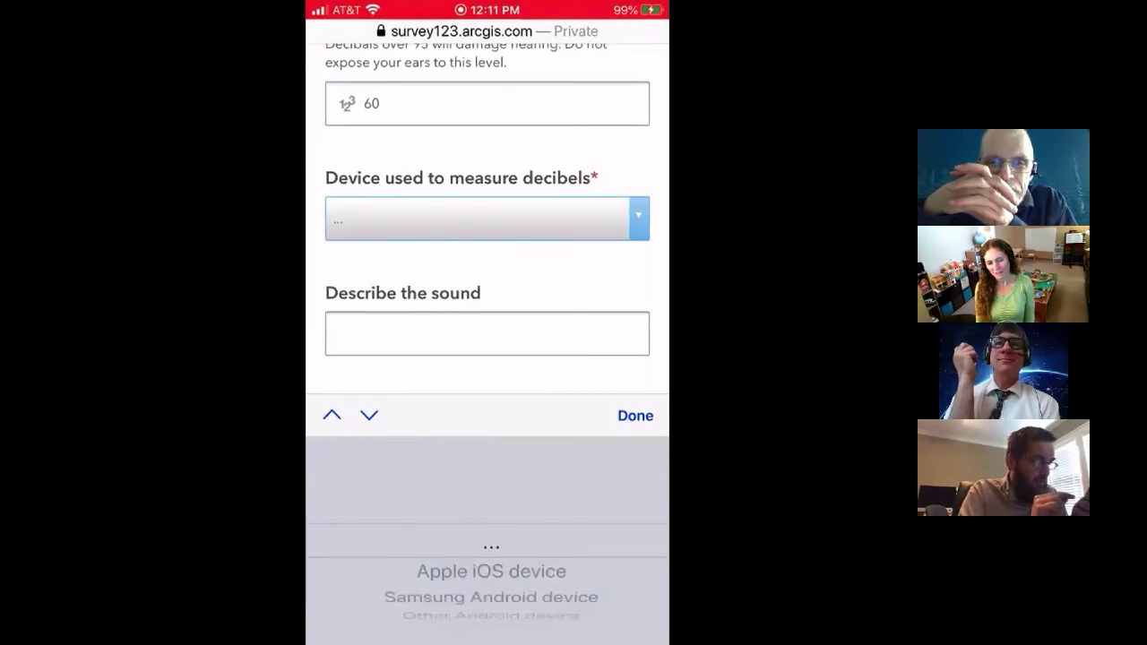
drag(492, 582, 491, 551)
click(636, 415)
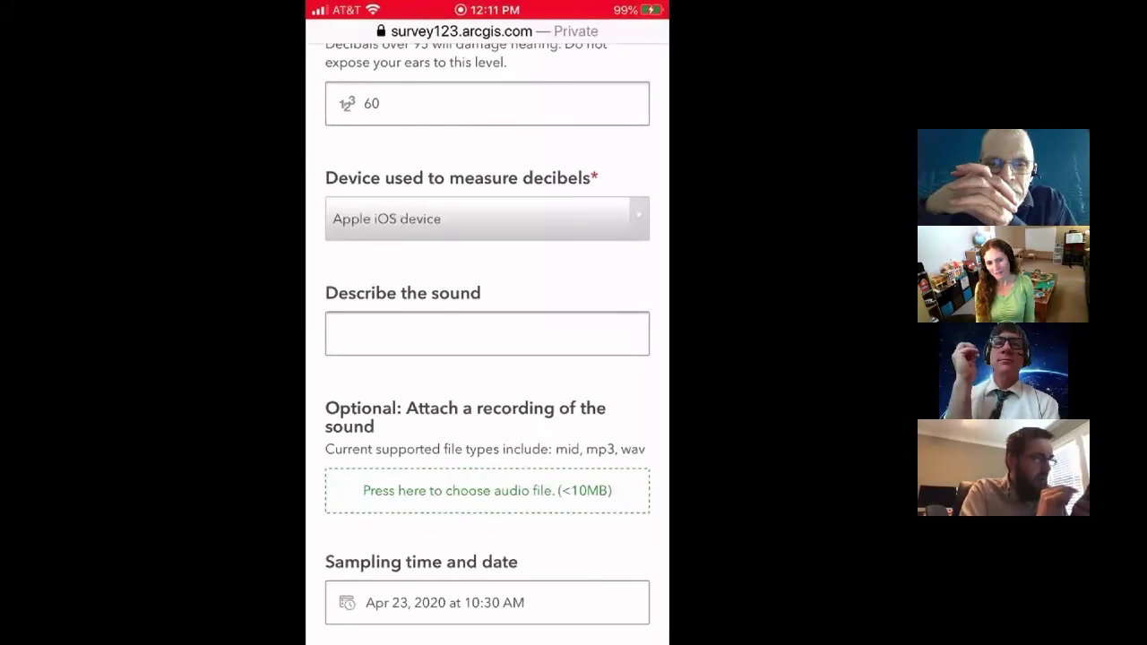
Enter Indoor as the description of the sound.
click(487, 334)
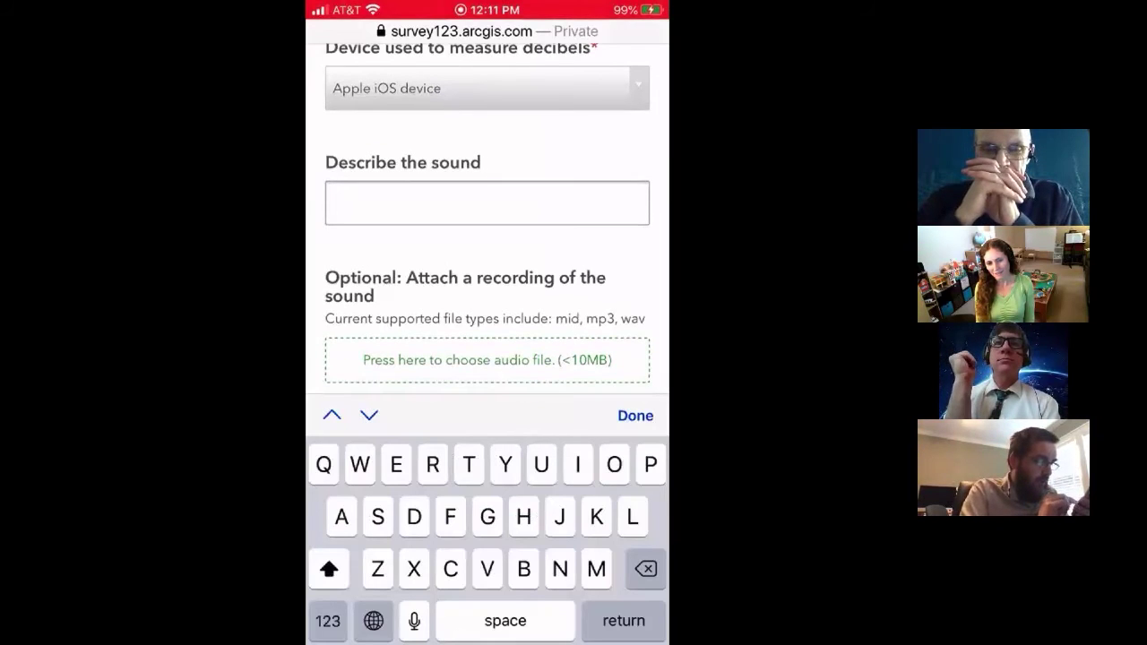
text(Tr)
key(BackSpace)
key(BackSpace)
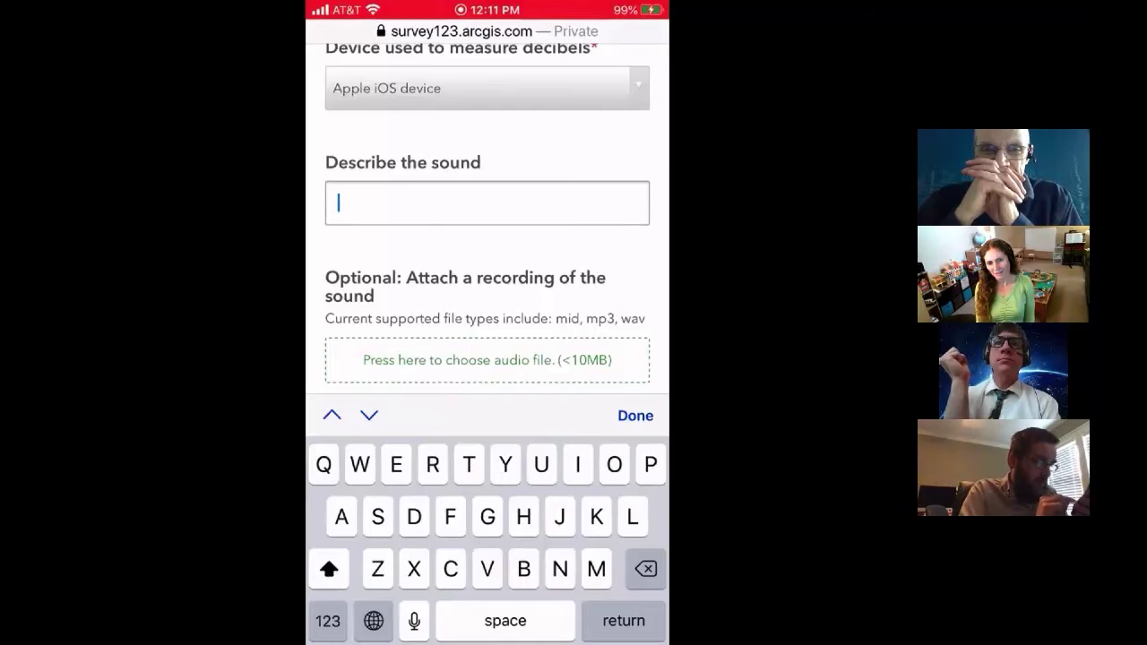
text(Indoor)
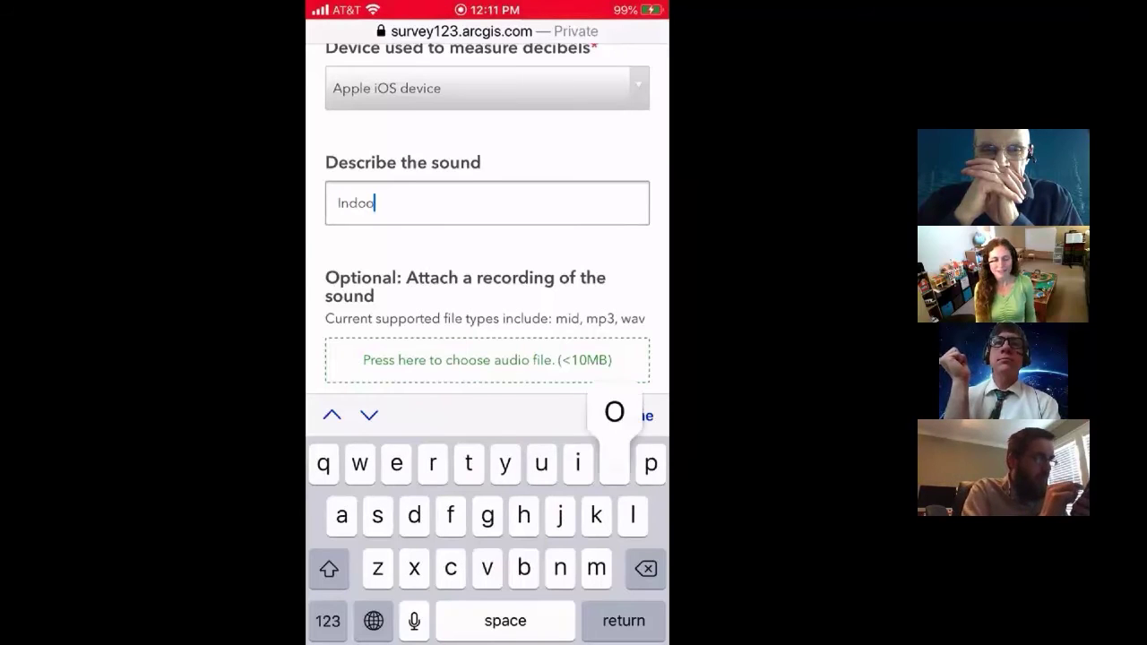
Attach the ice cream recording stored on the iPhone as the survey's optional audio file.
scroll(487, 269, down, 1)
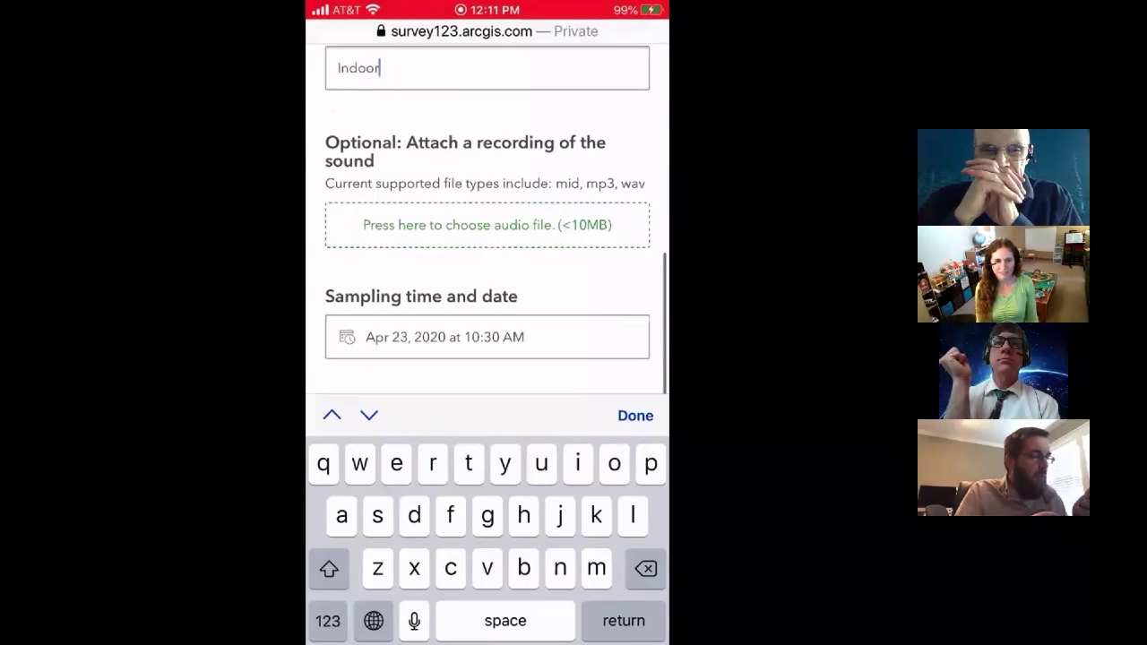
click(488, 225)
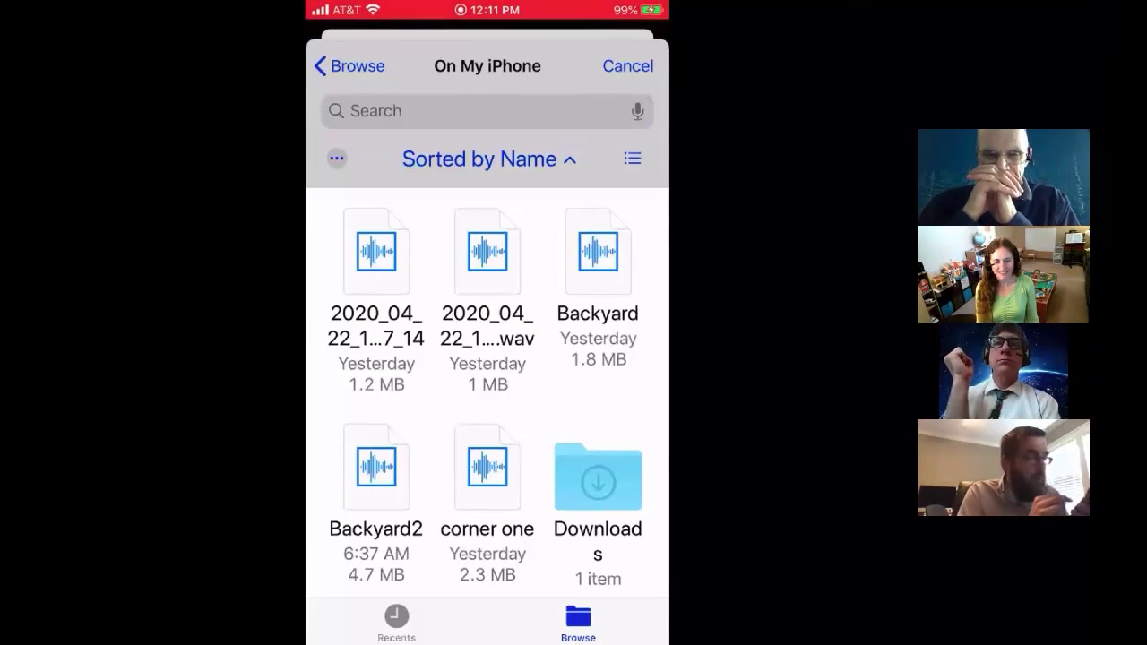
scroll(487, 377, down, 5)
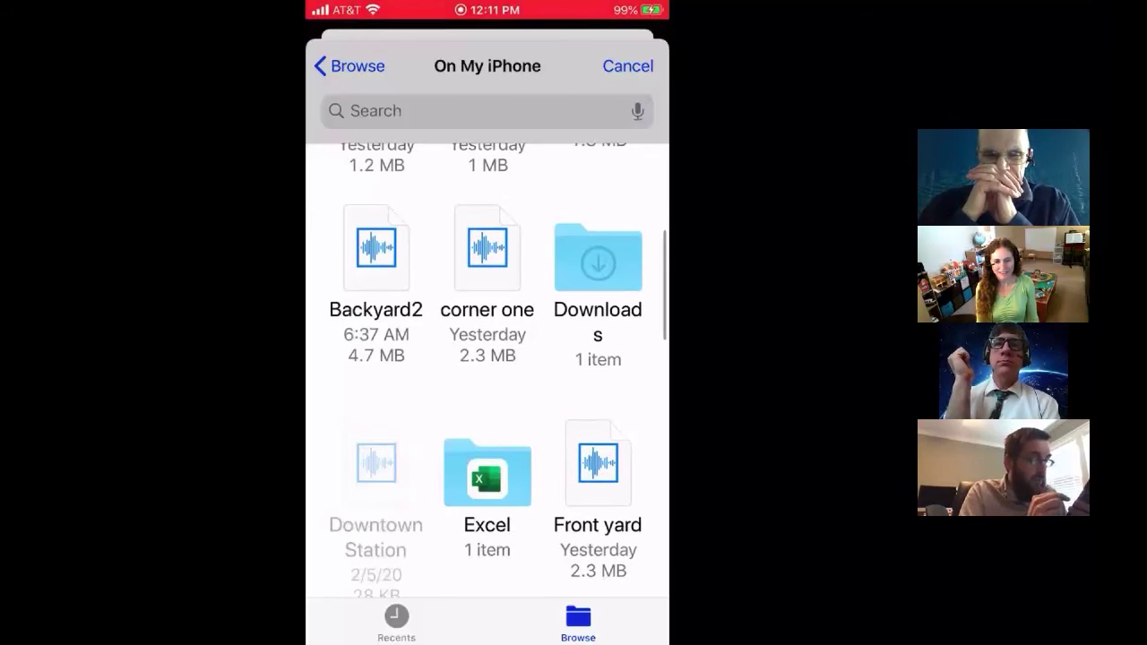
scroll(487, 377, up, 1)
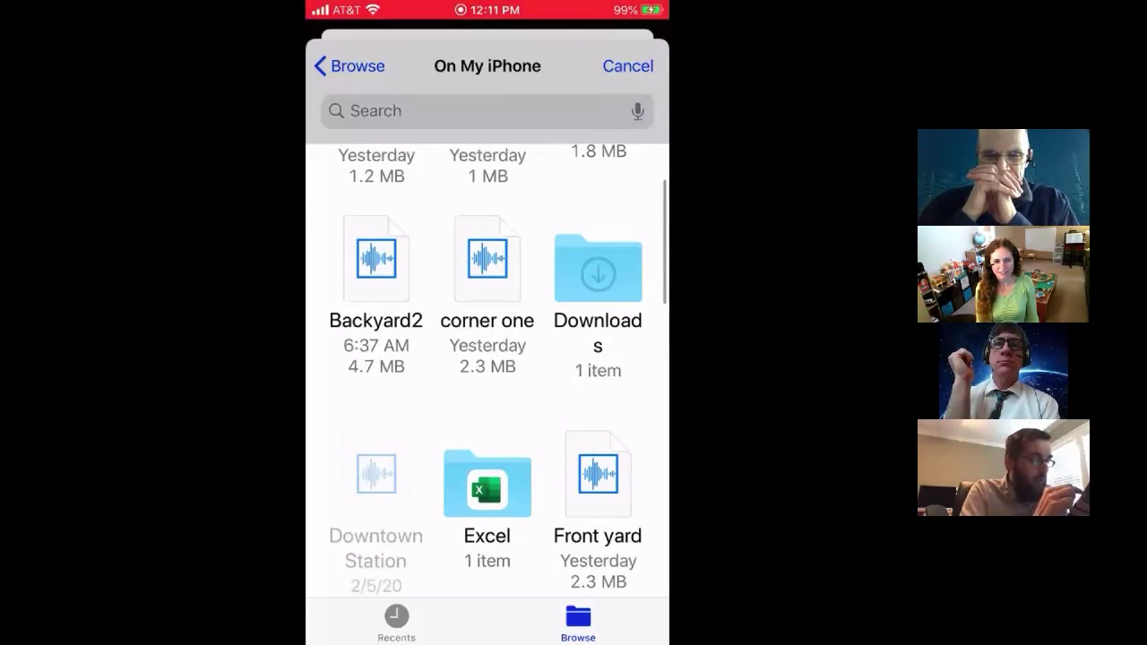
scroll(488, 376, down, 3)
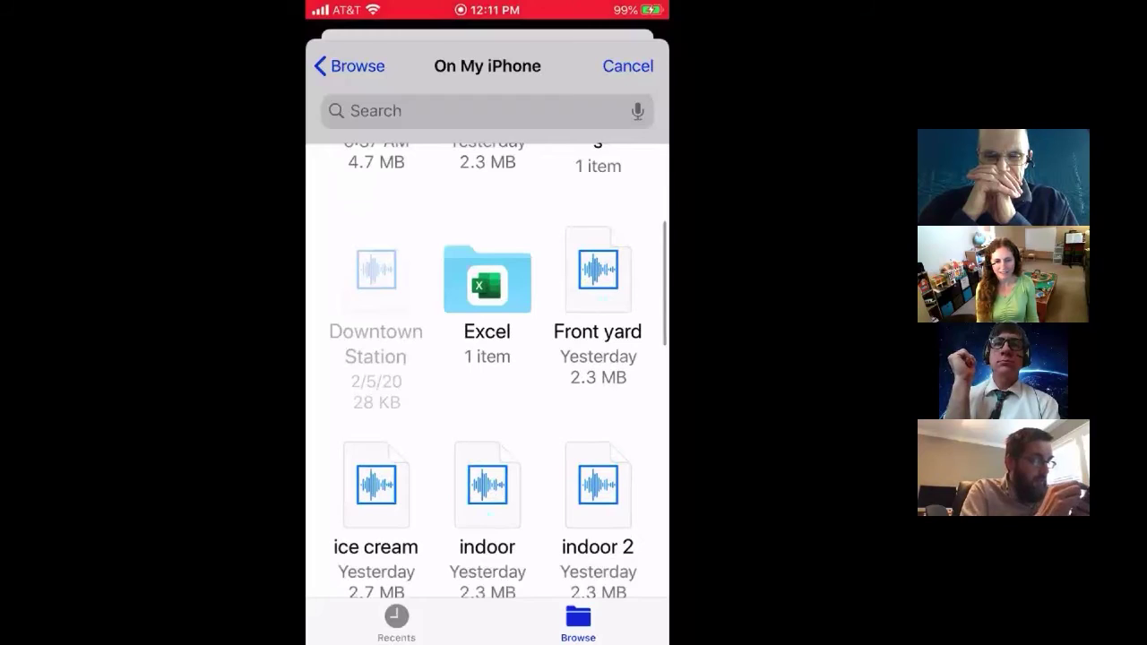
scroll(487, 377, down, 5)
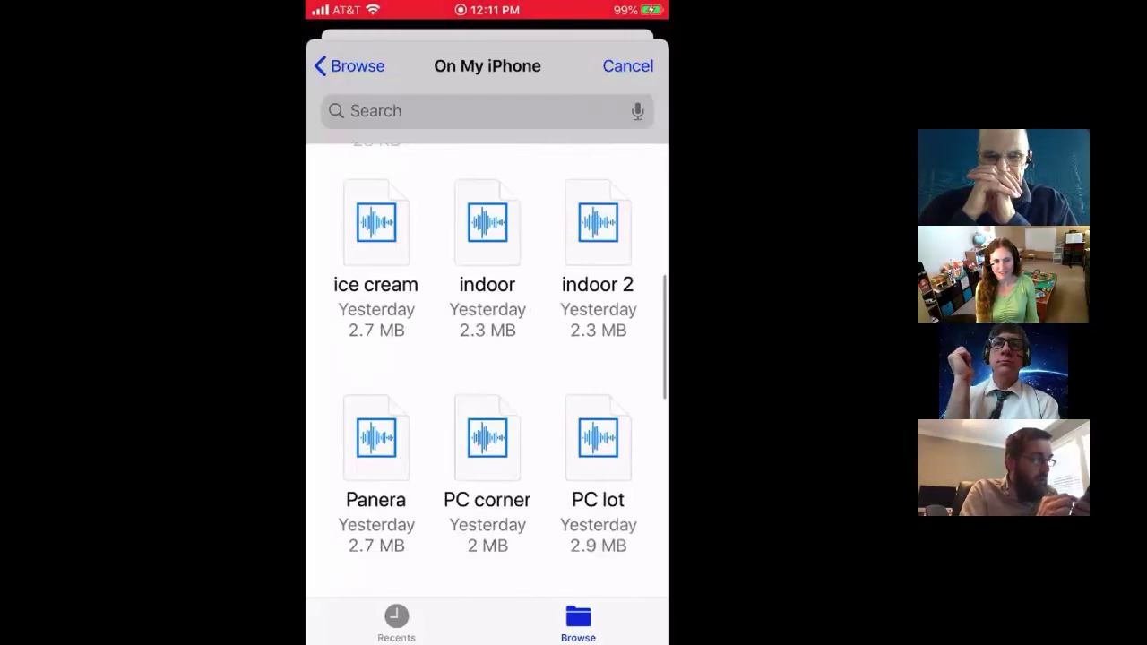
scroll(488, 376, up, 1)
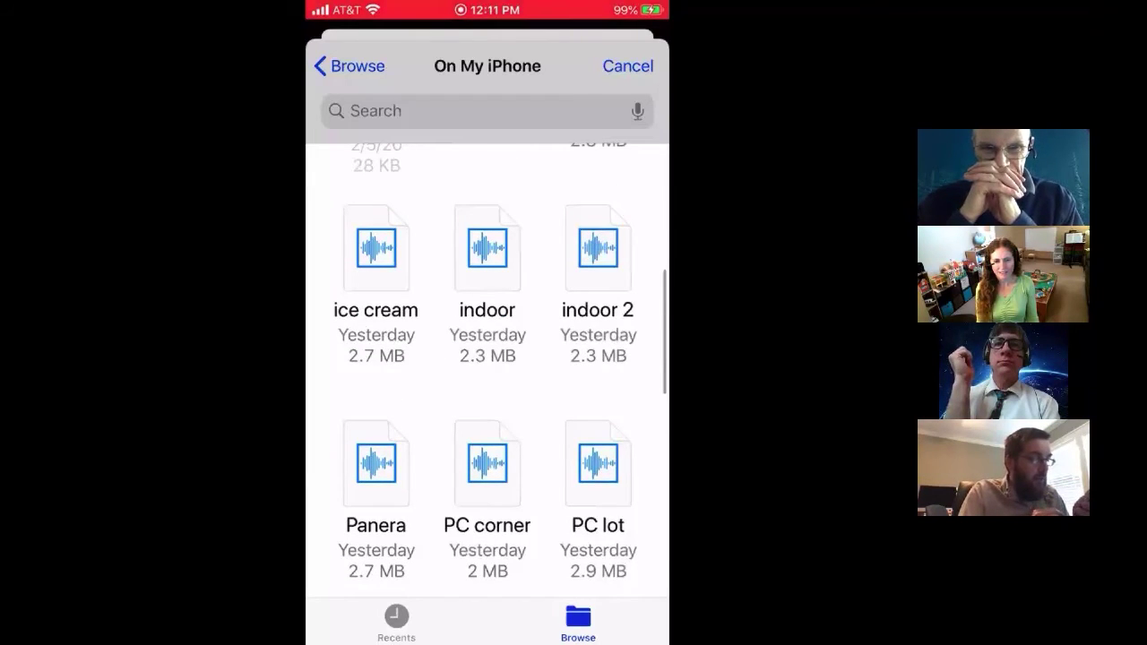
click(375, 249)
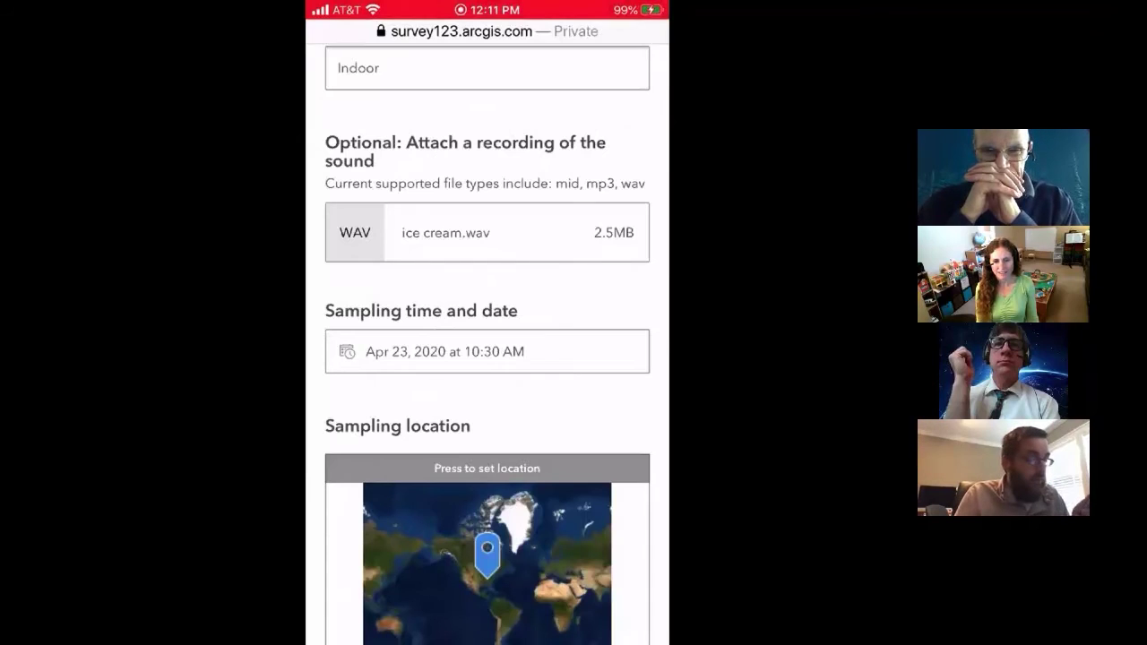
Open the Sampling location map, place the marker at about Lat 8.06, Lon -68.91, and open the address or place search.
scroll(488, 377, down, 5)
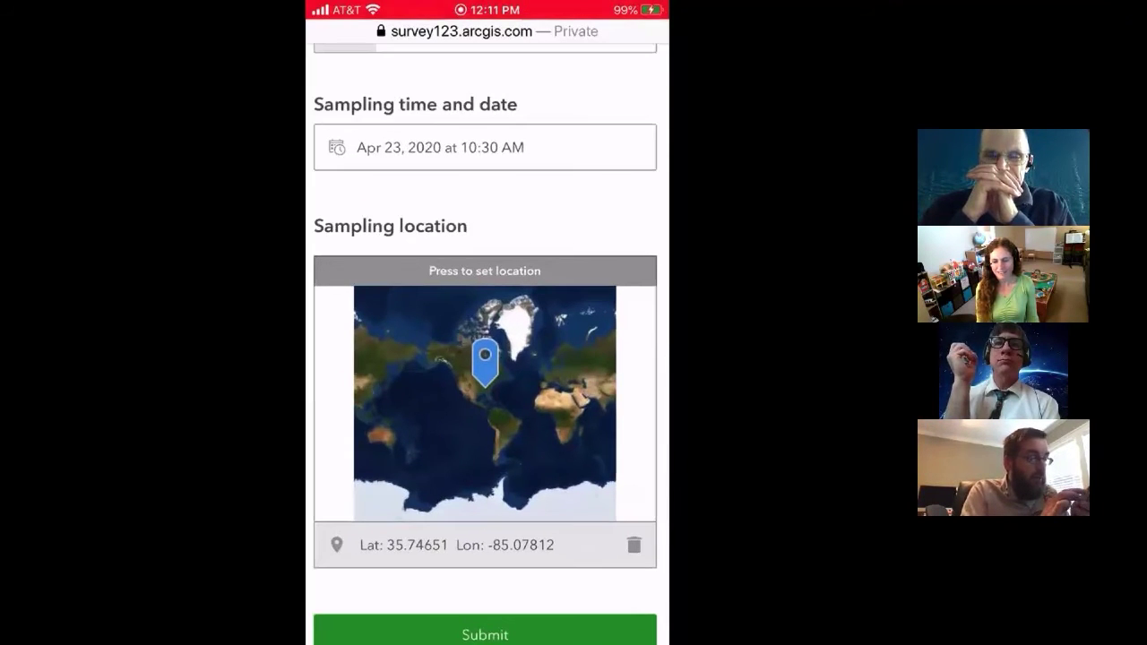
scroll(502, 381, up, 5)
scroll(502, 381, down, 5)
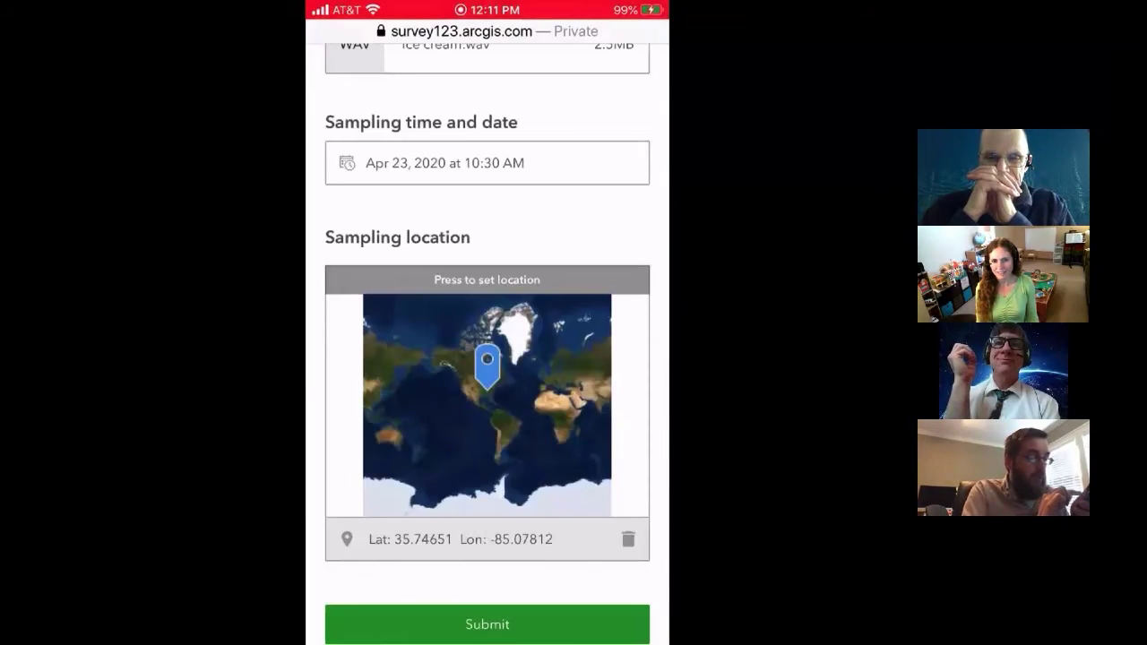
click(487, 405)
click(499, 358)
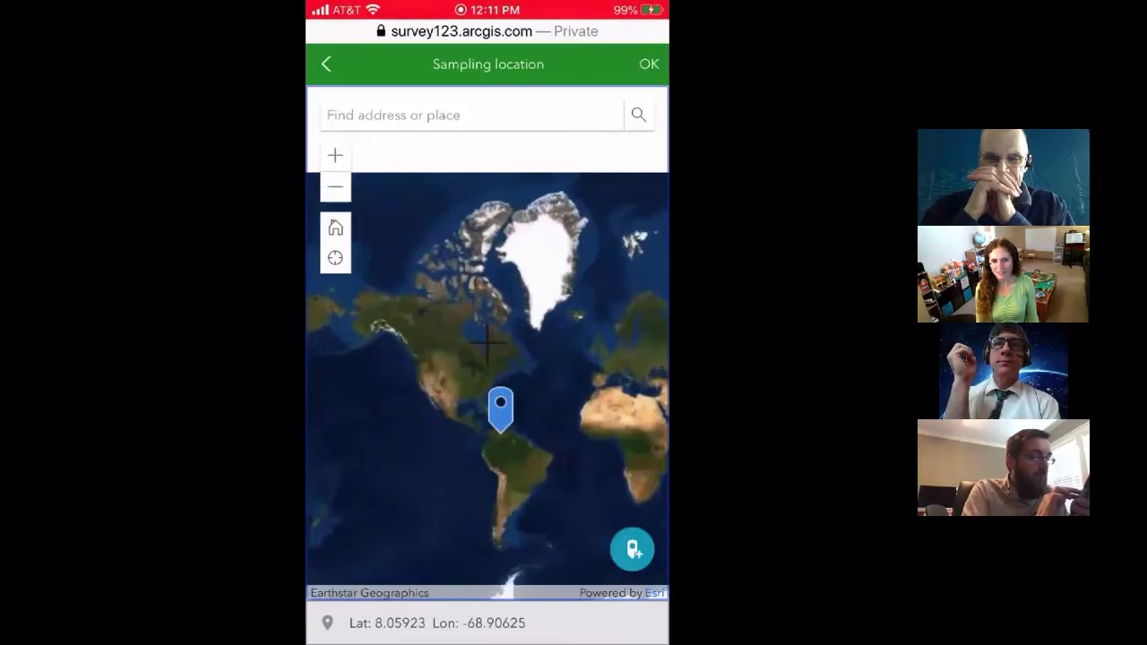
scroll(489, 341, up, 2)
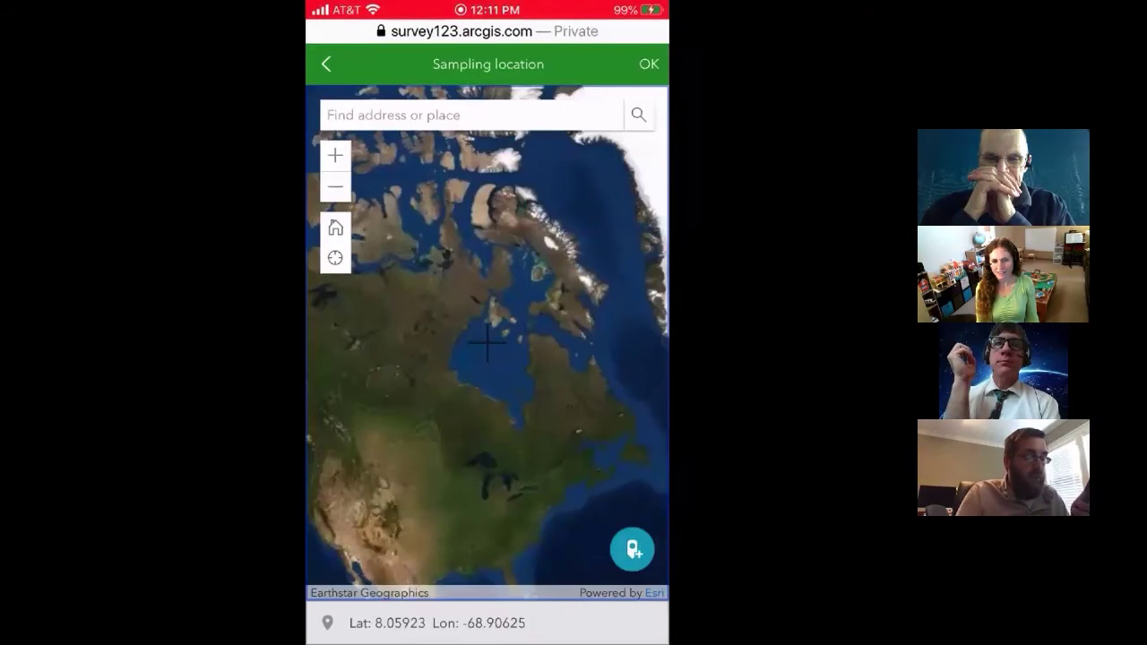
click(473, 116)
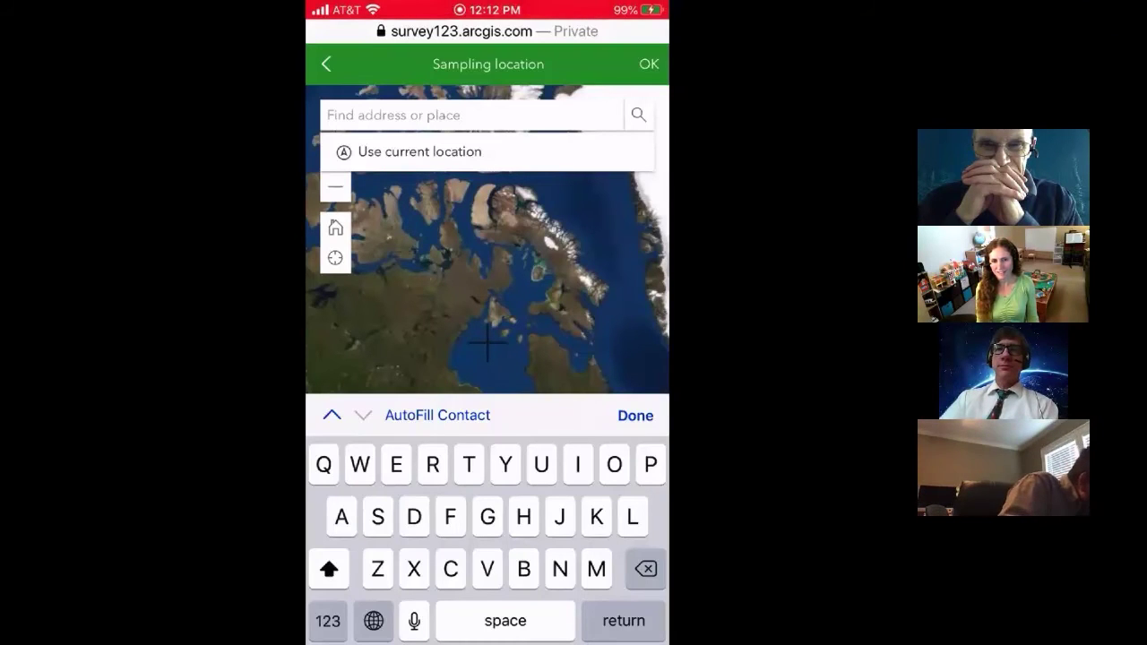
Leave the survey for the phone's home screen and stop broadcasting the screen with Zoom.
key(Home)
click(487, 10)
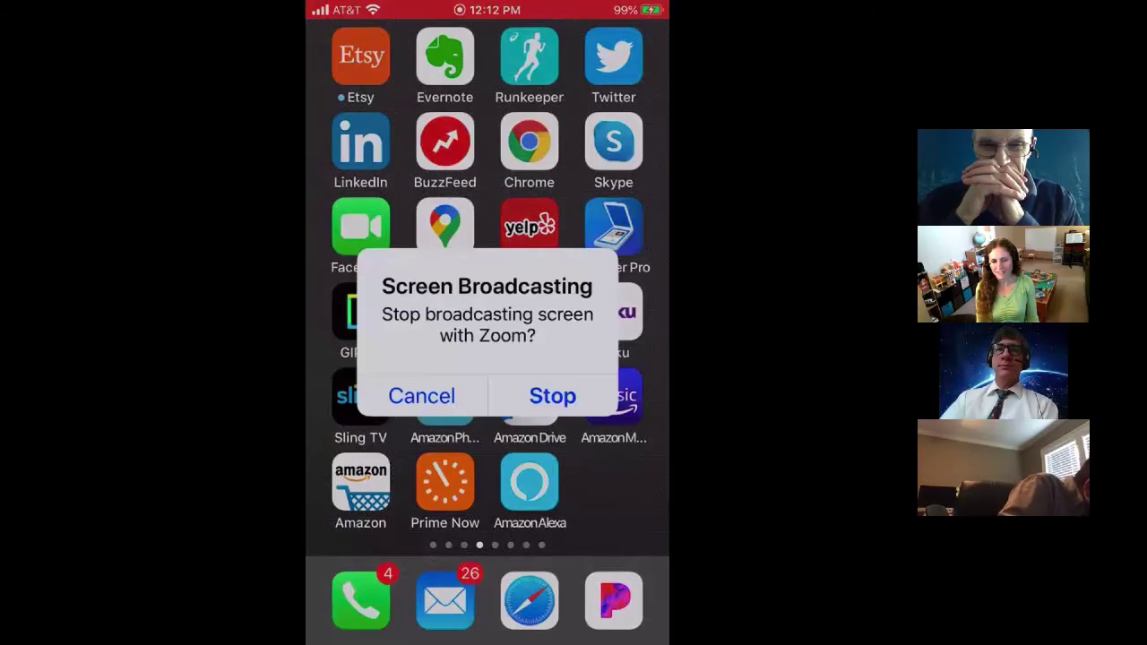
click(553, 397)
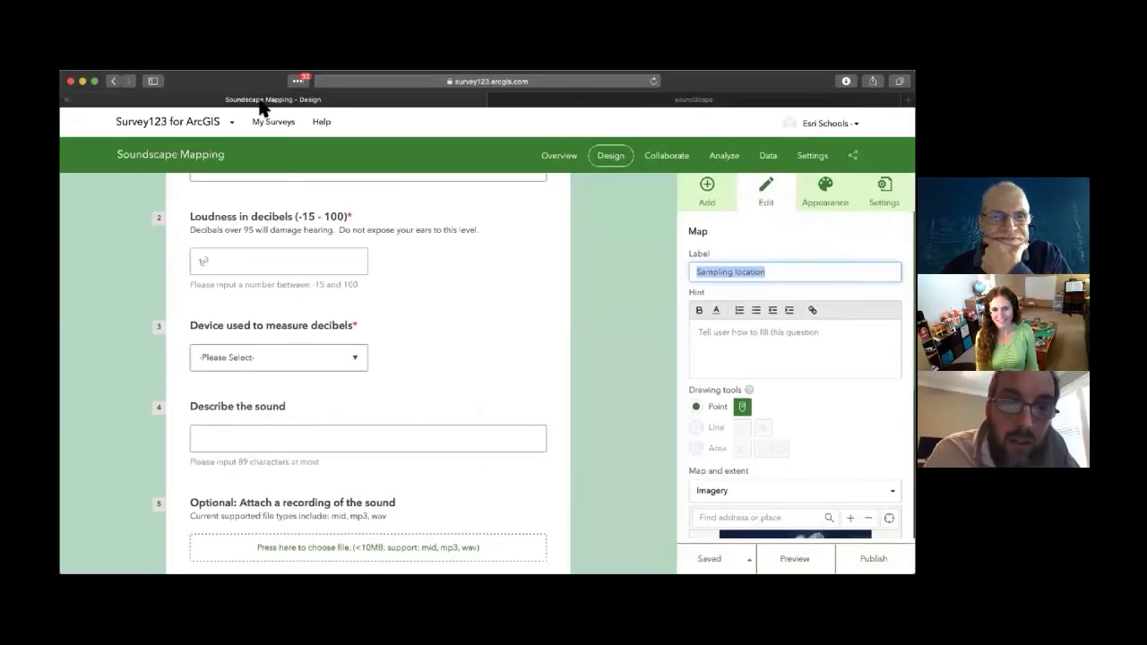
Return to the Soundscape Mapping survey in the desktop browser and view the collected responses in its Data map and table.
click(269, 100)
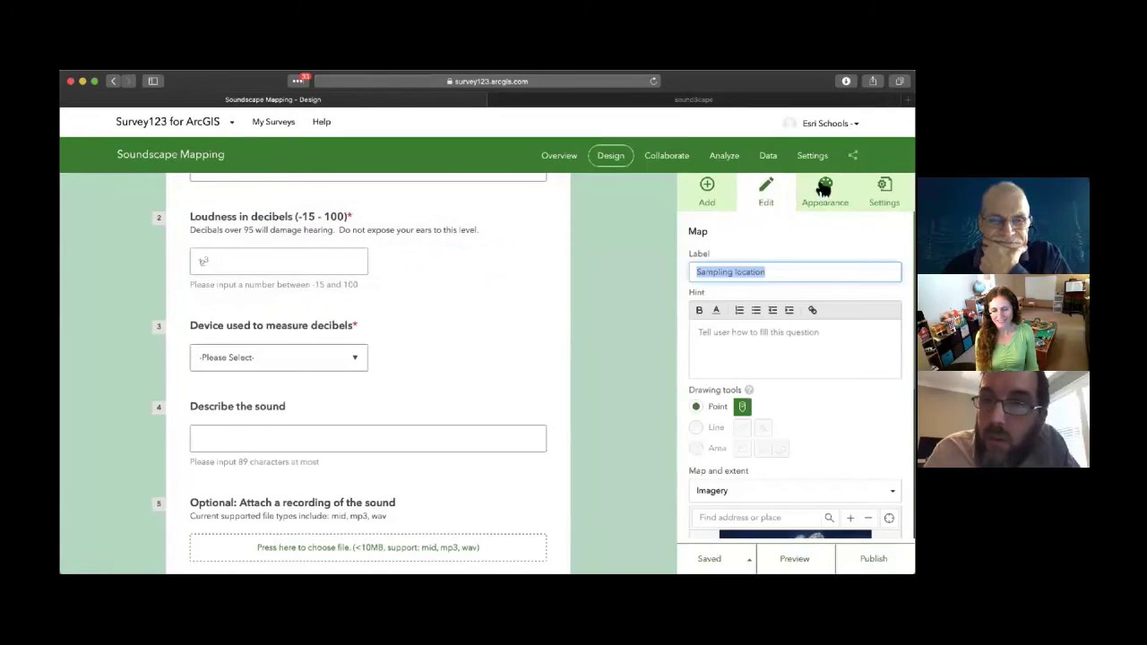
click(767, 157)
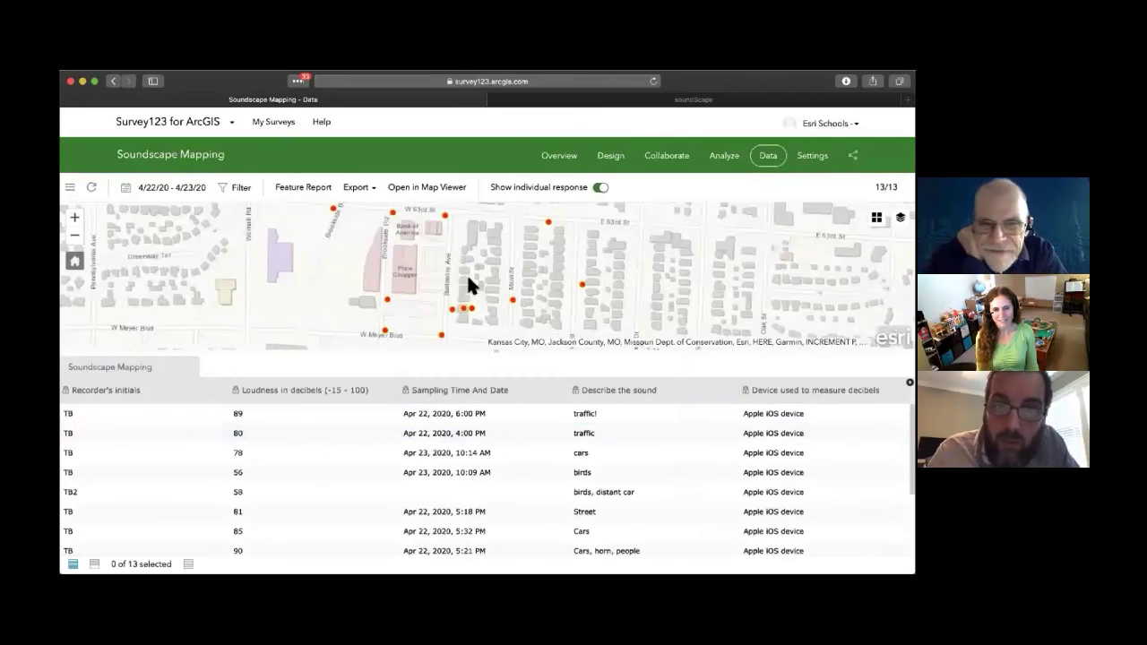
drag(499, 289, 497, 269)
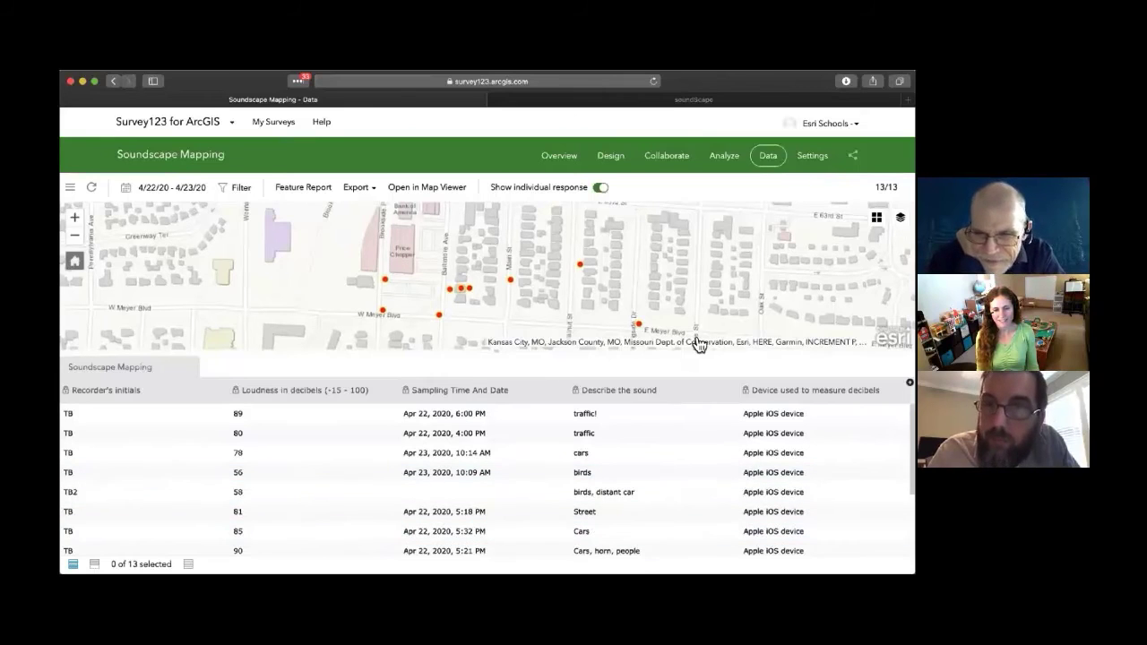
Open the survey's Analyze page and examine the loudness chart and statistics, measuring device chart and sound description word counts.
click(726, 155)
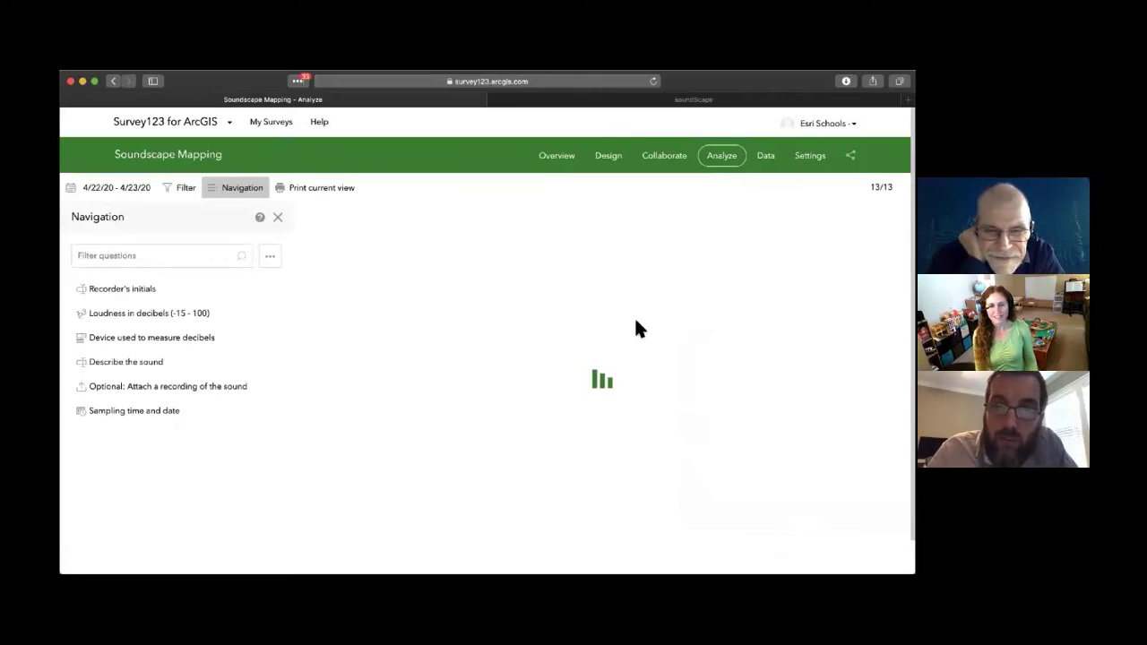
scroll(626, 361, down, 5)
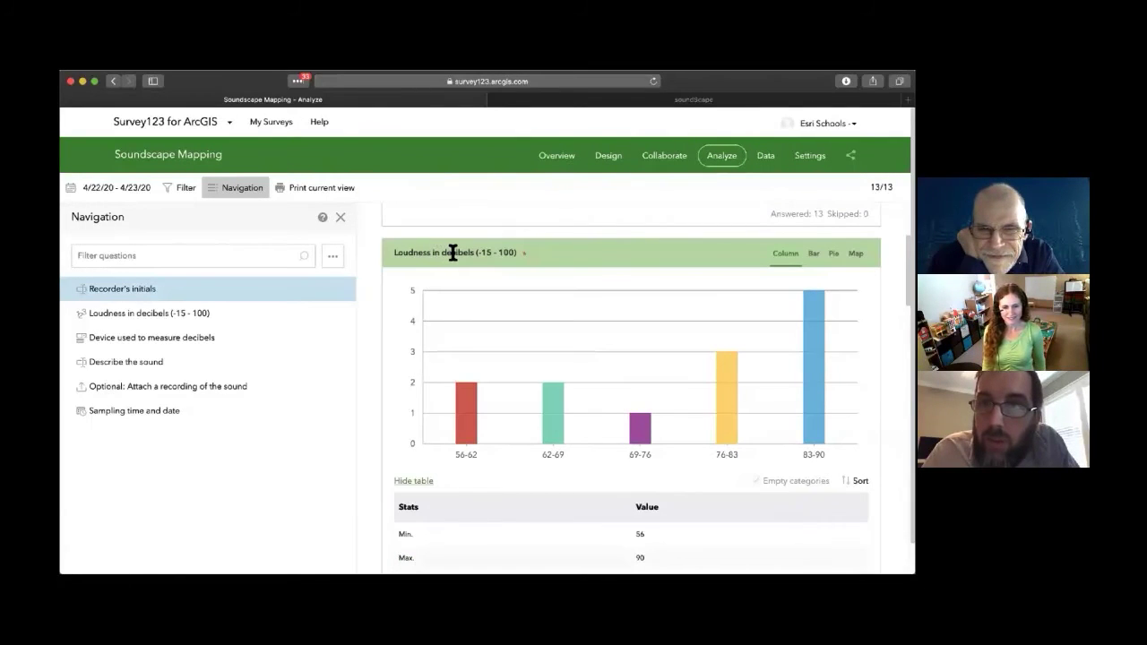
mouse_move(491, 432)
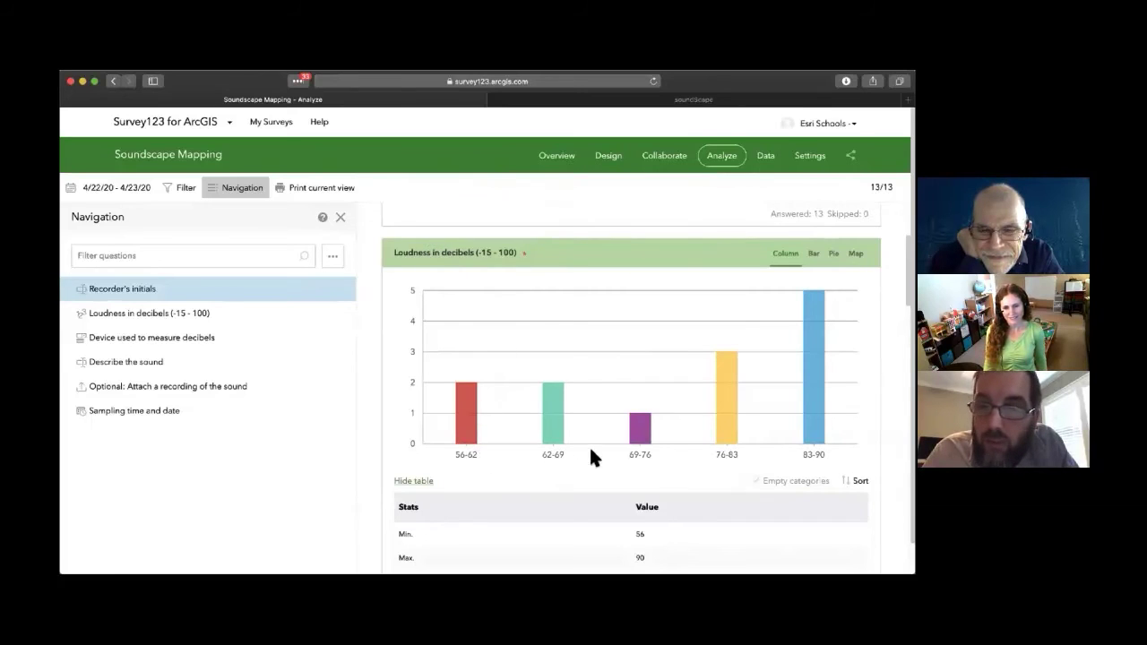
mouse_move(818, 449)
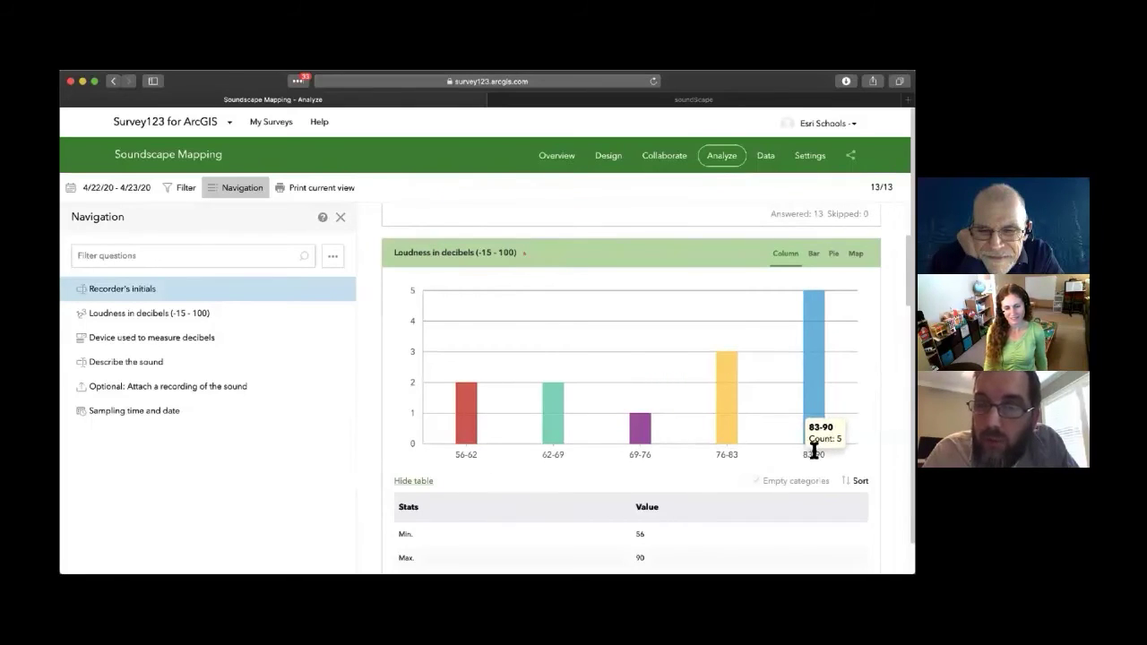
scroll(762, 432, down, 3)
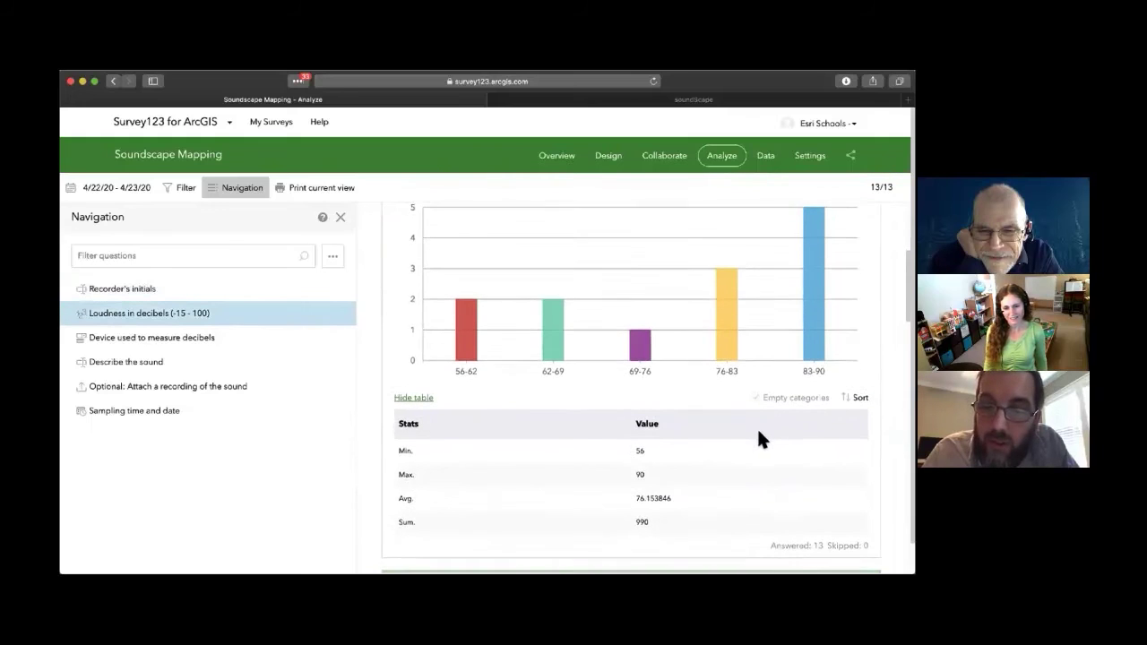
scroll(750, 424, down, 5)
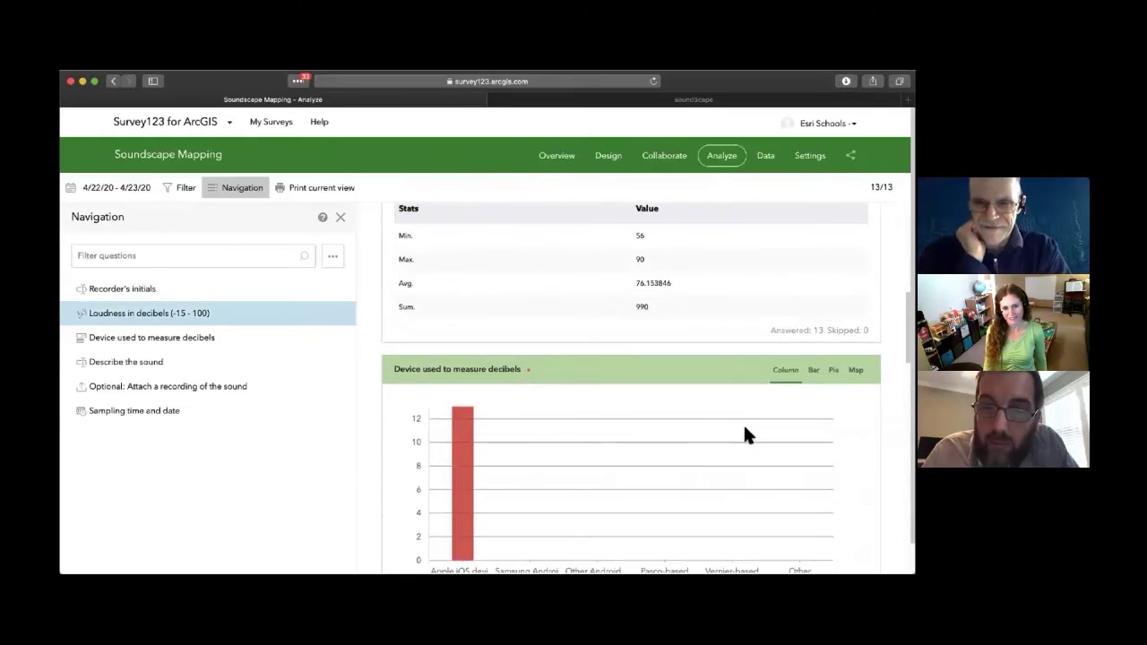
scroll(728, 417, down, 10)
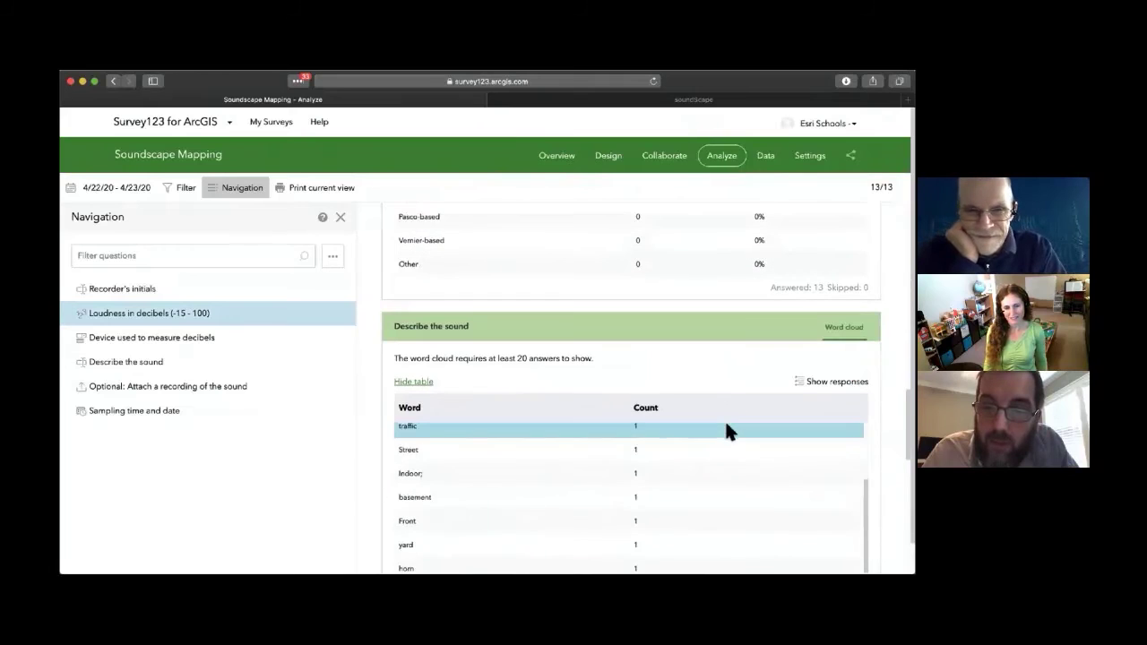
scroll(711, 416, up, 10)
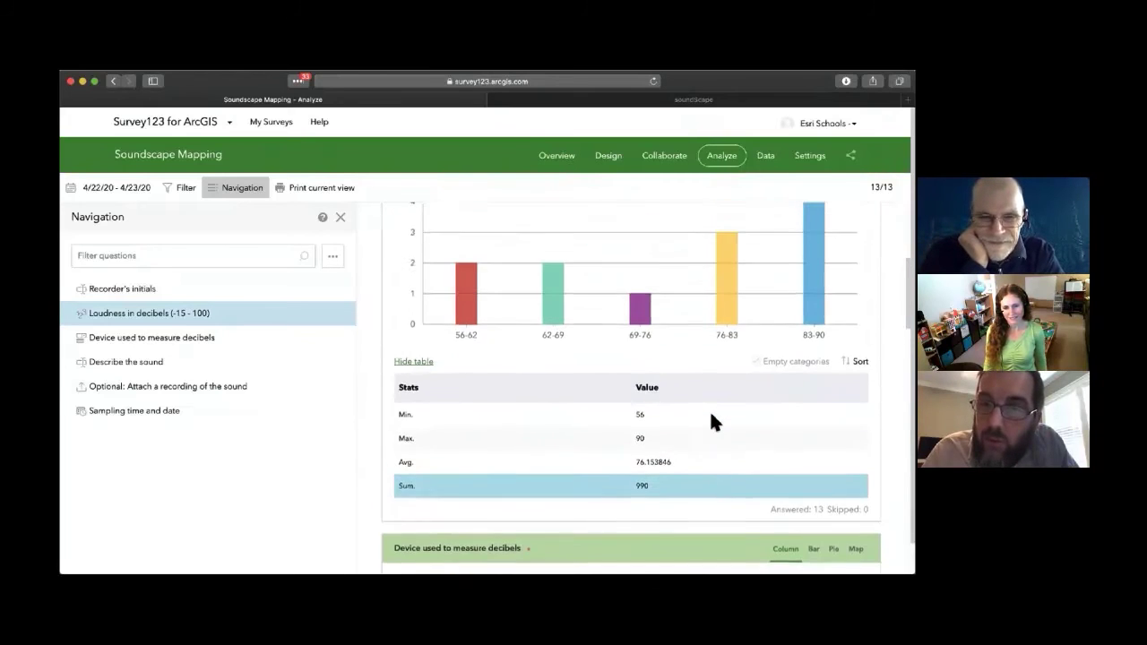
scroll(711, 412, up, 2)
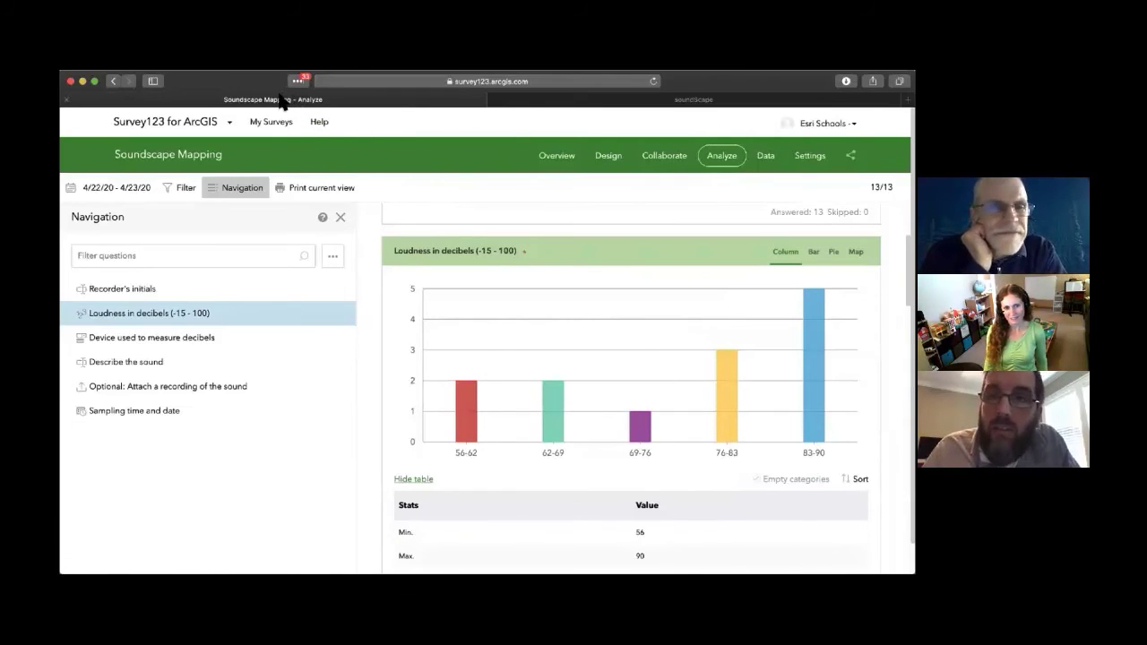
Switch to the soundScape web map and hide the tb4Soundscape Mapping Prediction layer.
click(614, 102)
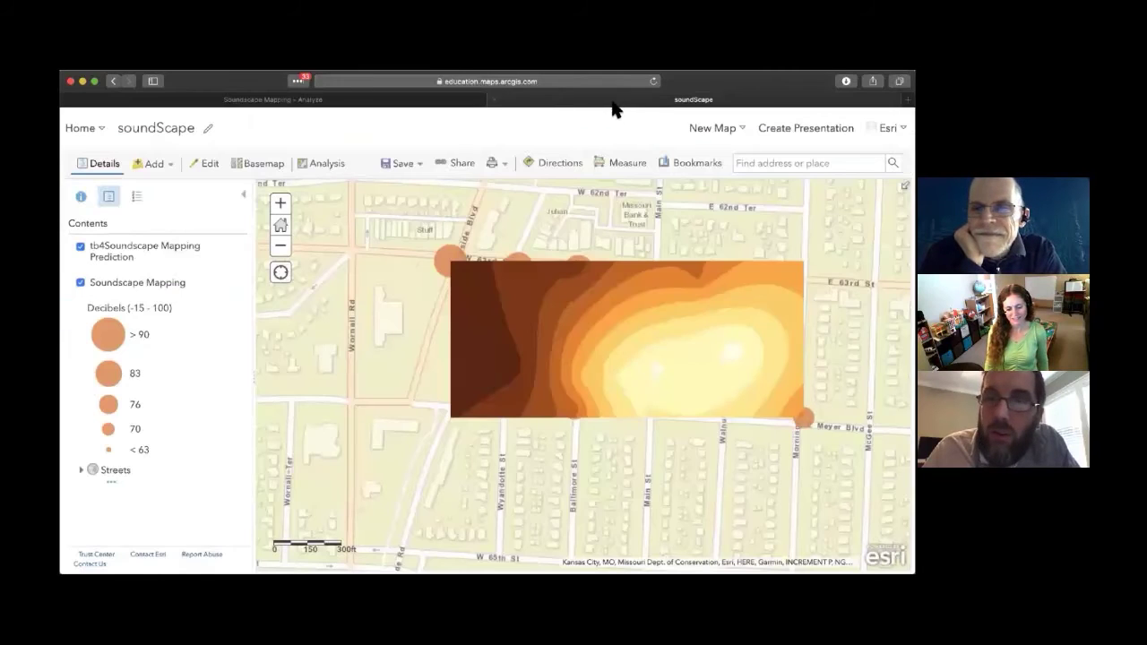
click(79, 244)
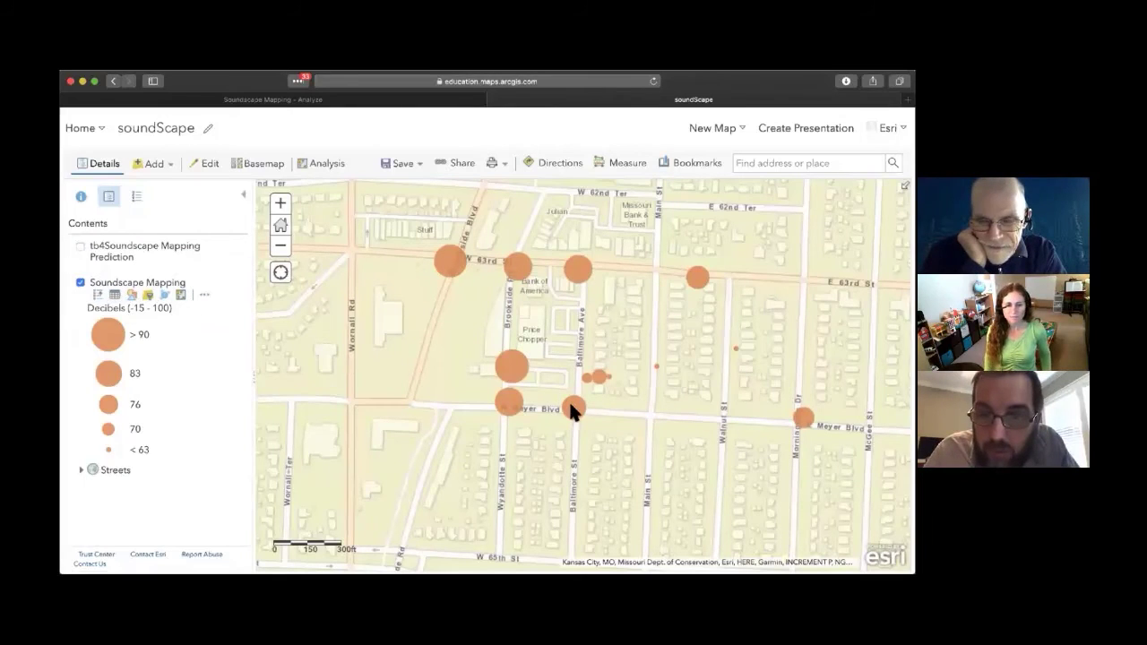
Inspect the recording points on Meyer Blvd and at W 63rd St and Baltimore Ave, playing the latter's ice cream.wav attachment.
click(508, 405)
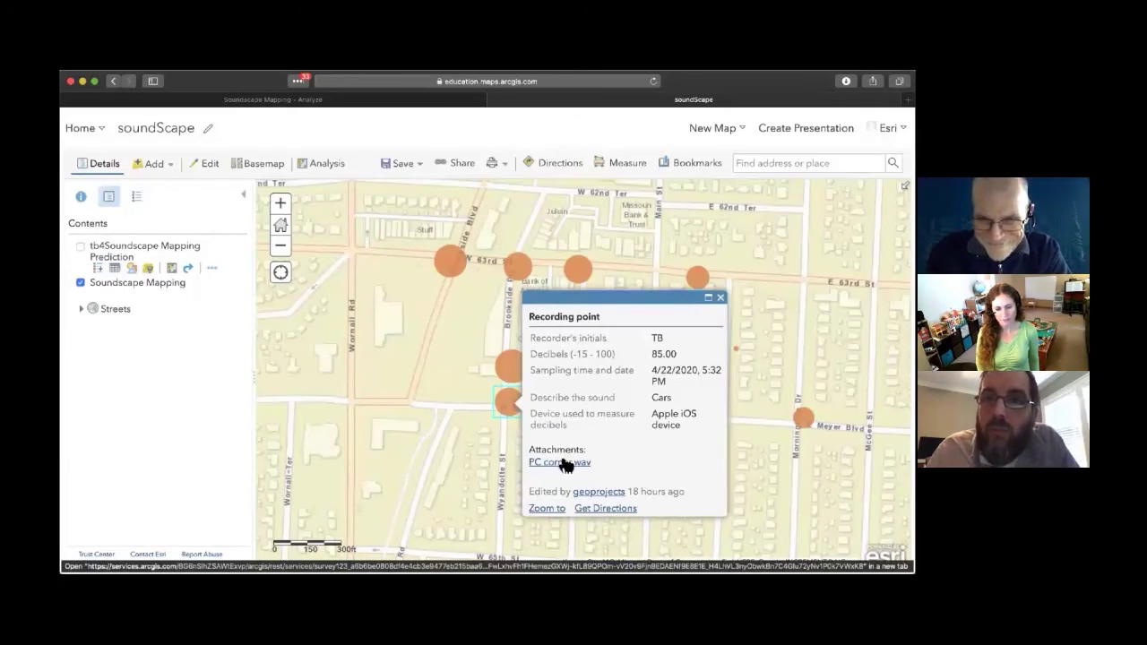
click(721, 300)
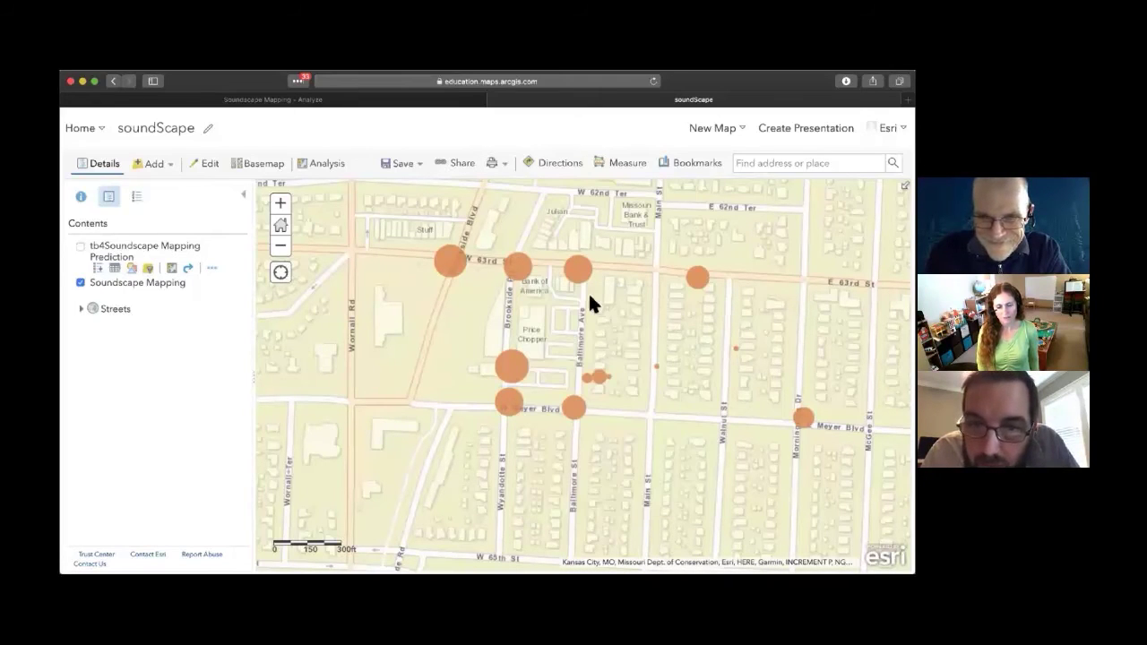
click(574, 266)
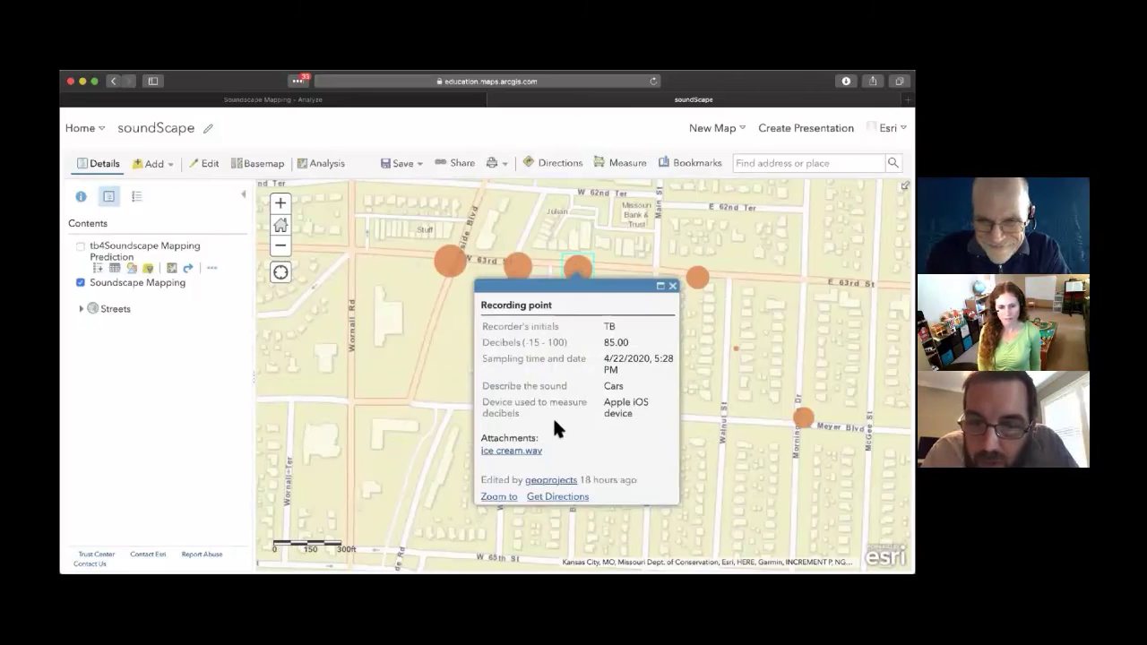
click(513, 455)
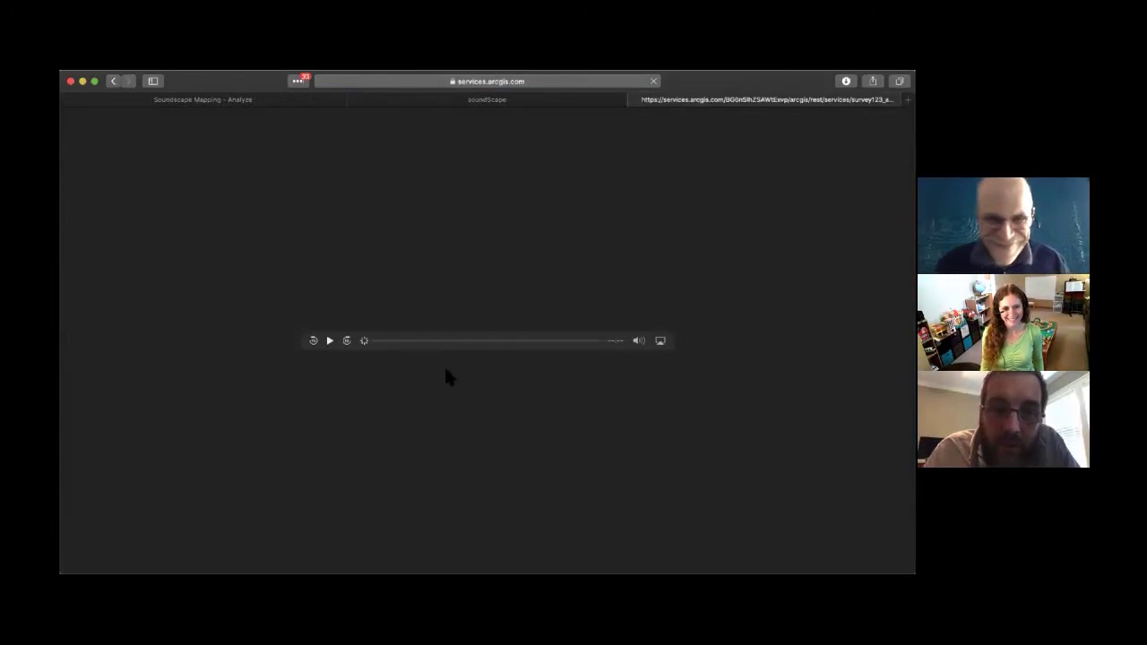
click(330, 340)
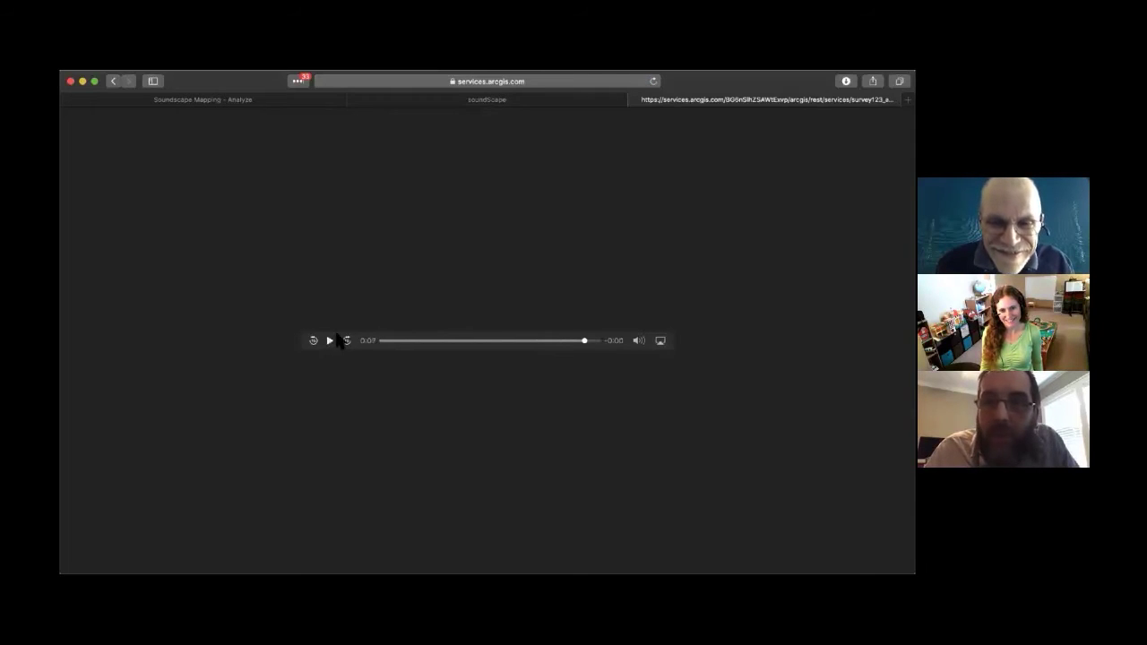
click(495, 102)
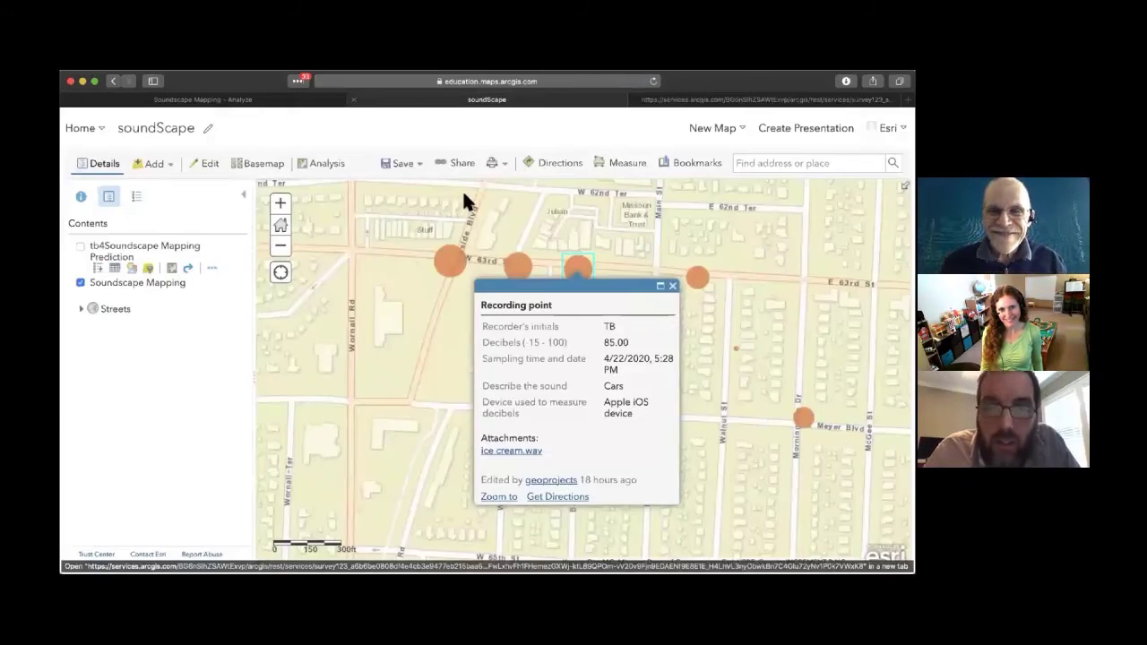
click(672, 286)
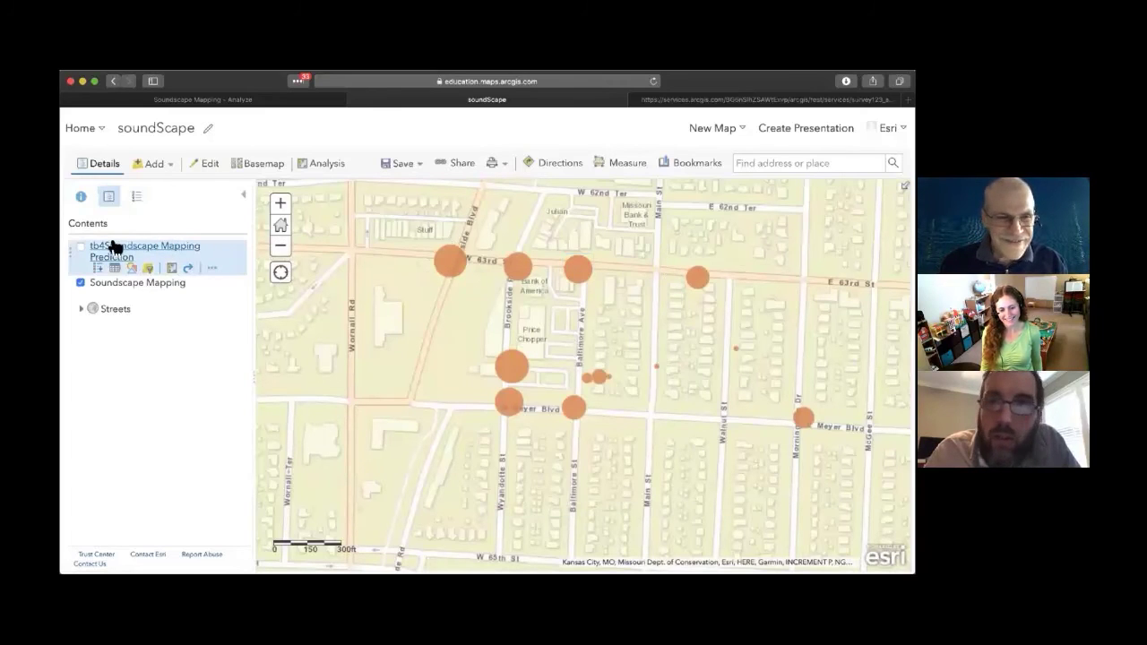
Show the tb4Soundscape Mapping Prediction layer to examine the predicted loudness surface, and hide it again.
click(79, 244)
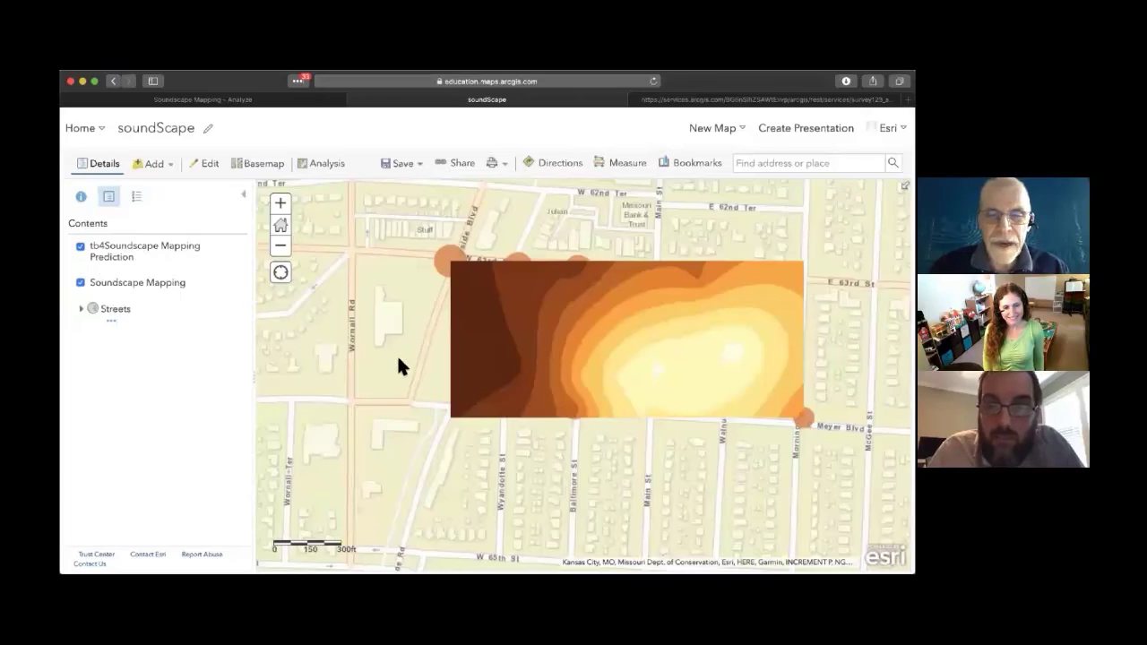
drag(396, 382, 331, 358)
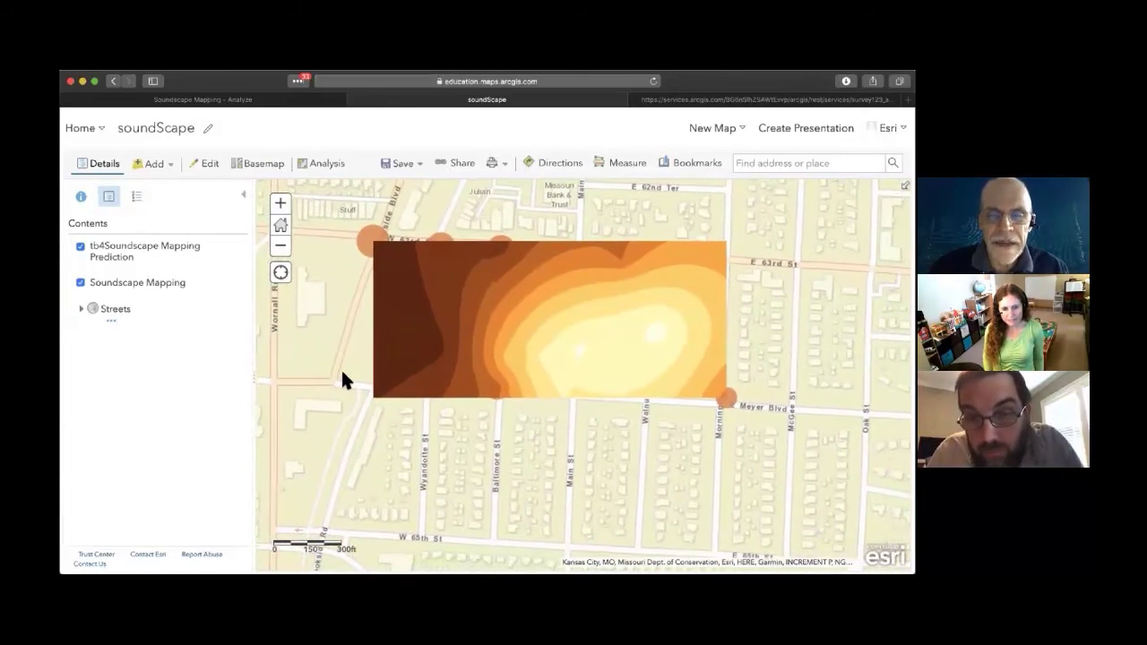
click(80, 247)
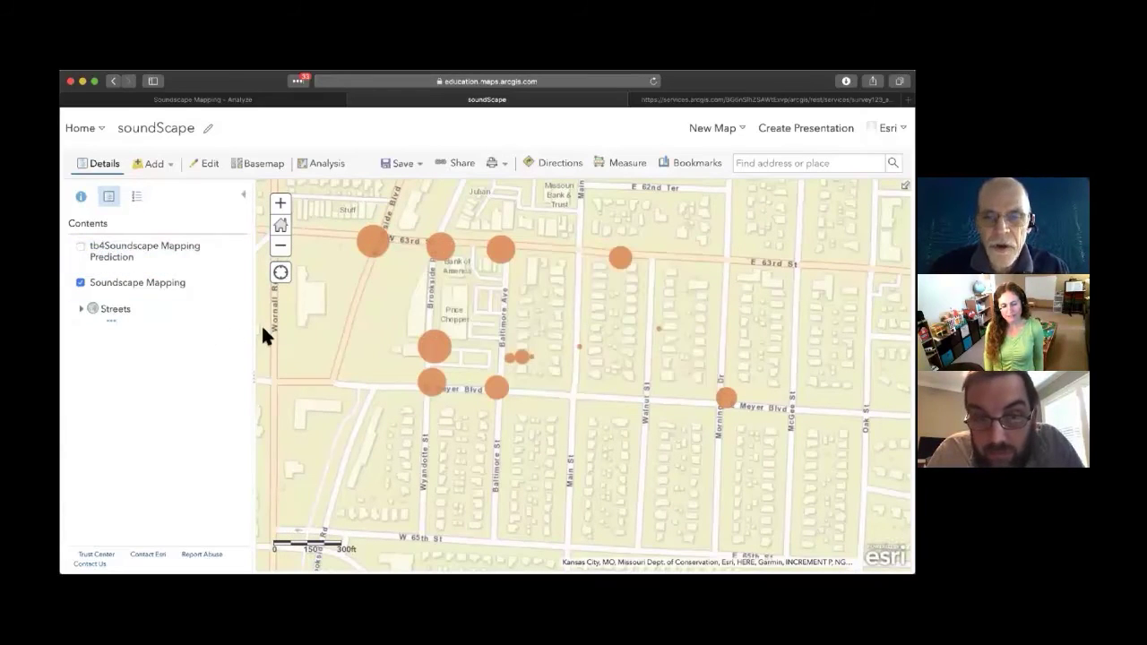
drag(353, 333, 371, 354)
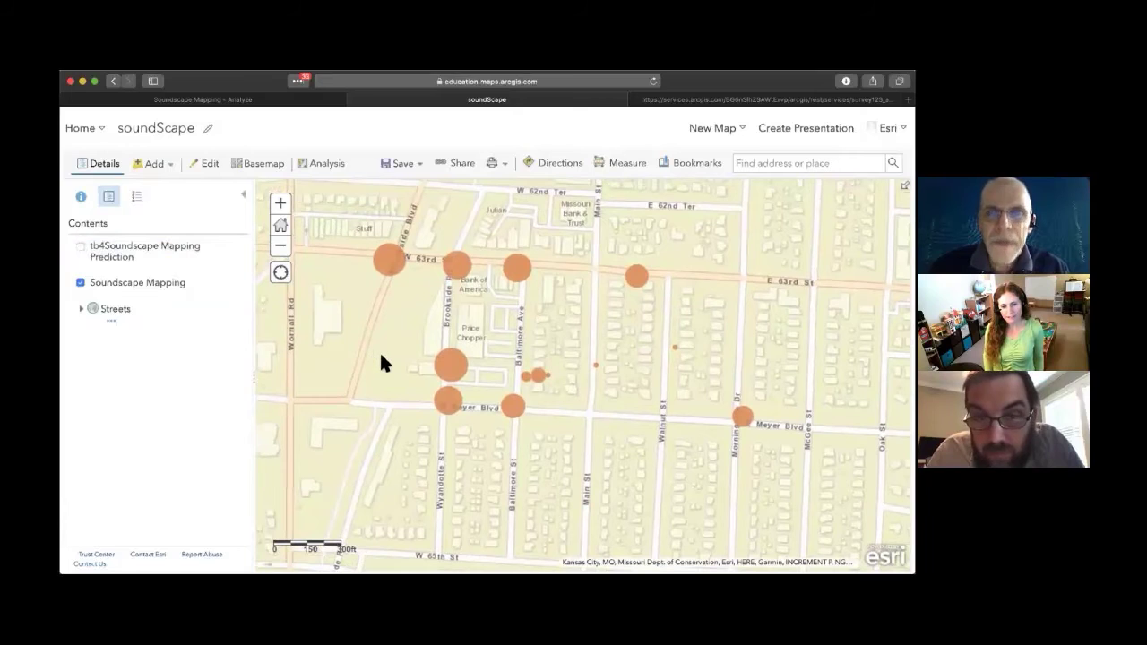
Review the Soundscape Mapping layer's attribute table of recordings and close it.
mouse_move(118, 287)
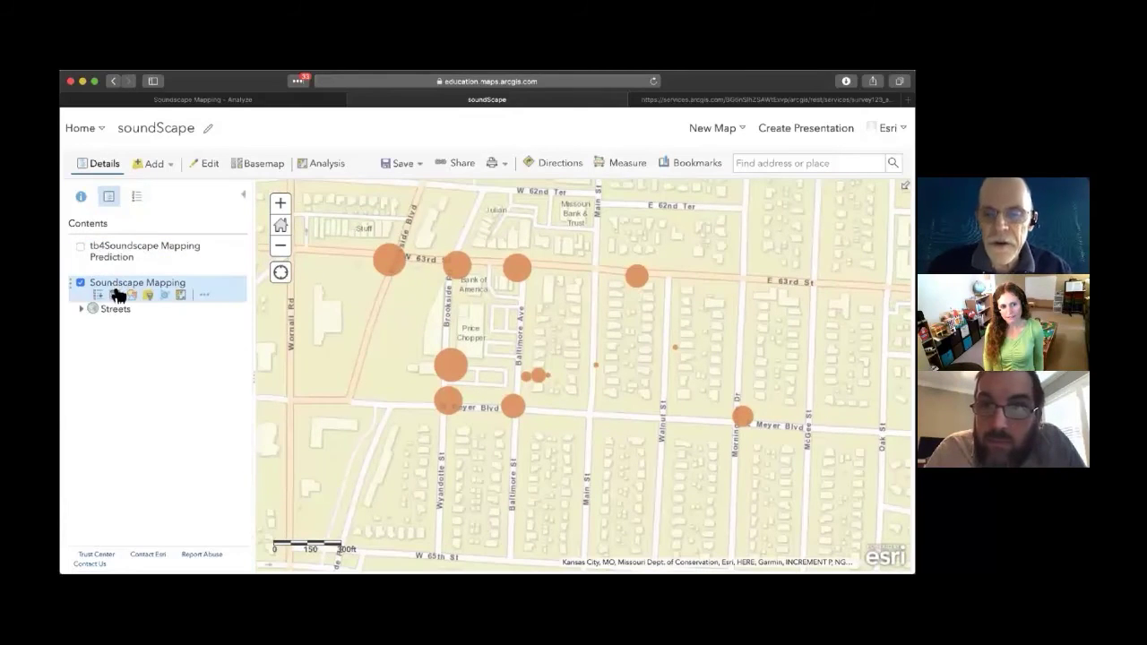
click(114, 296)
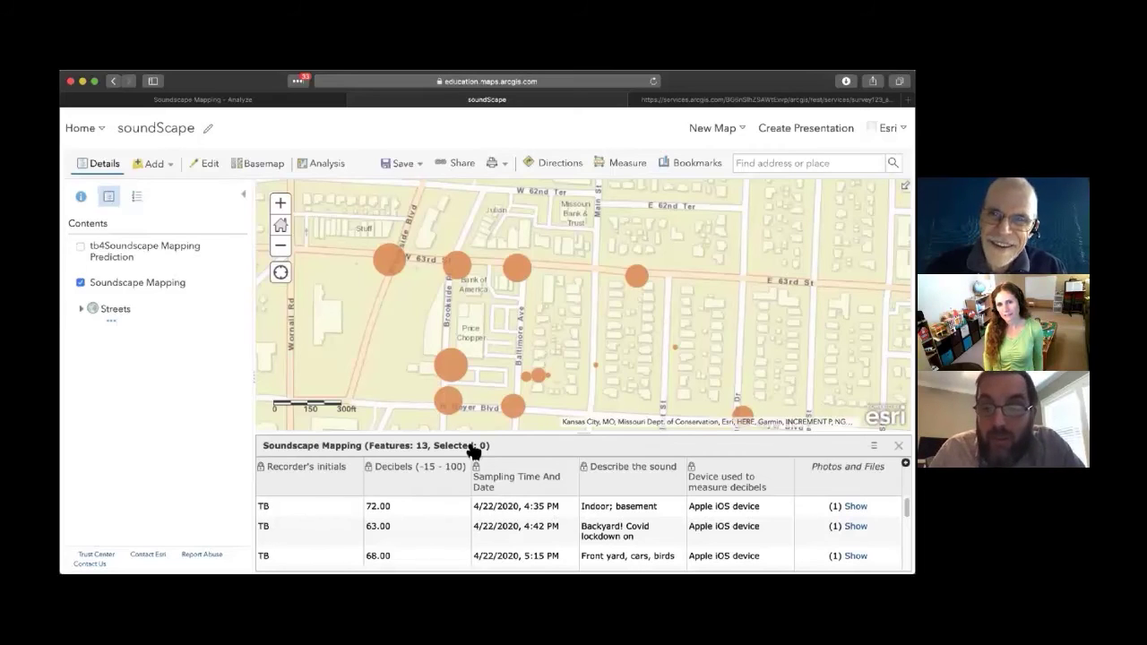
click(898, 446)
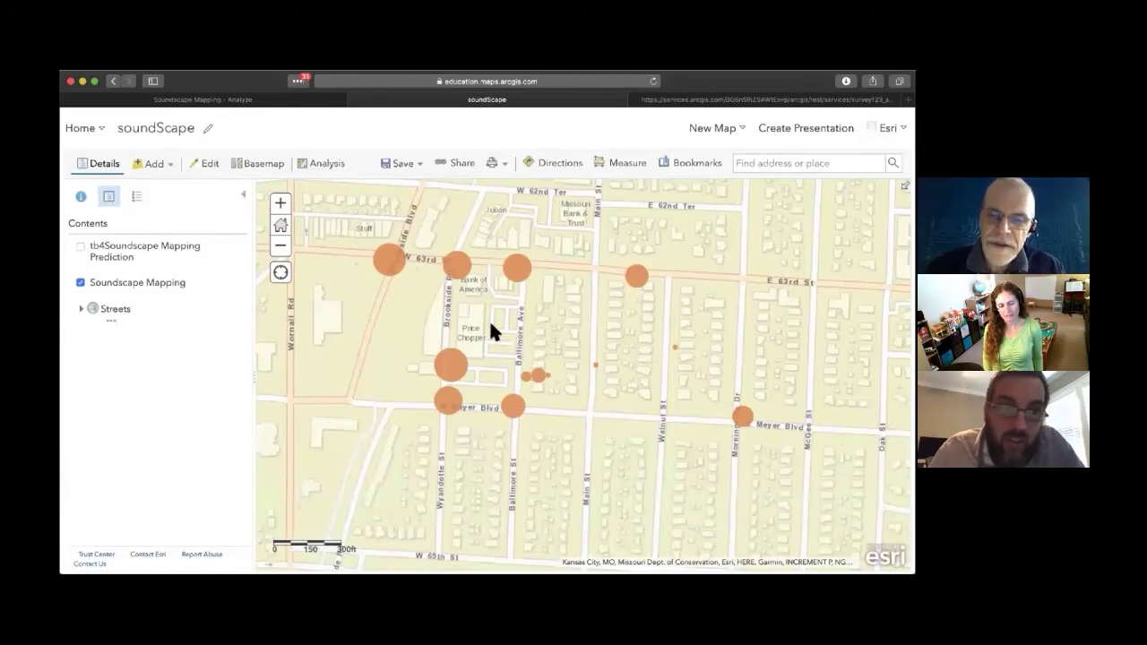
Compare the predicted loudness surface with the recording points by repeatedly toggling the tb4Soundscape Mapping Prediction layer, leaving it hidden.
mouse_move(149, 247)
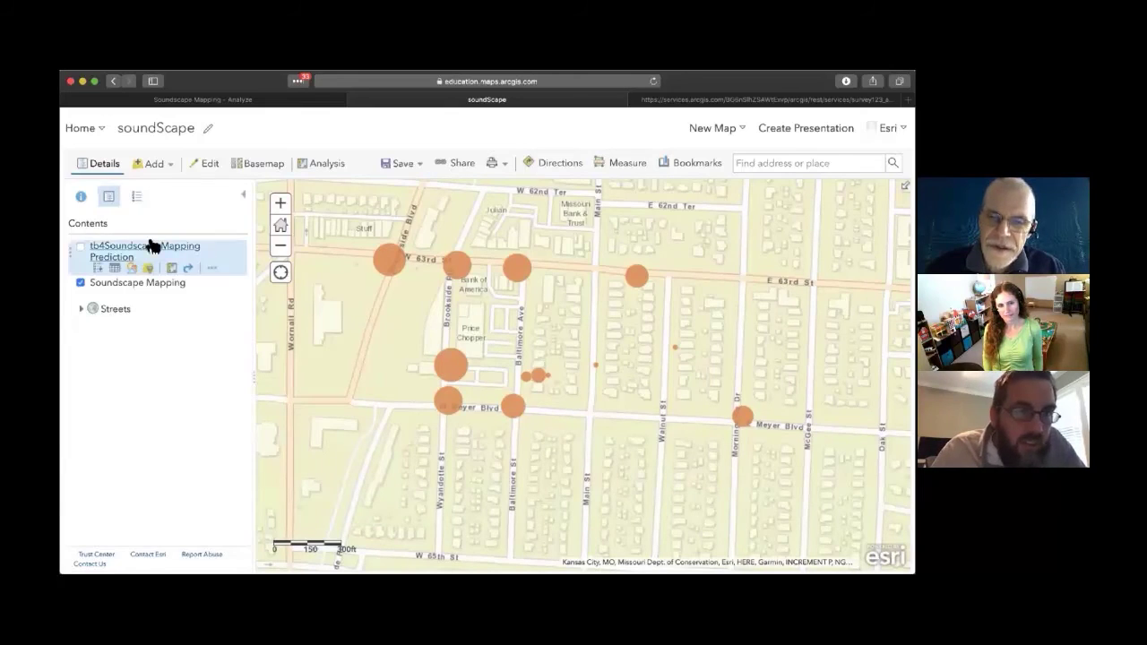
click(80, 247)
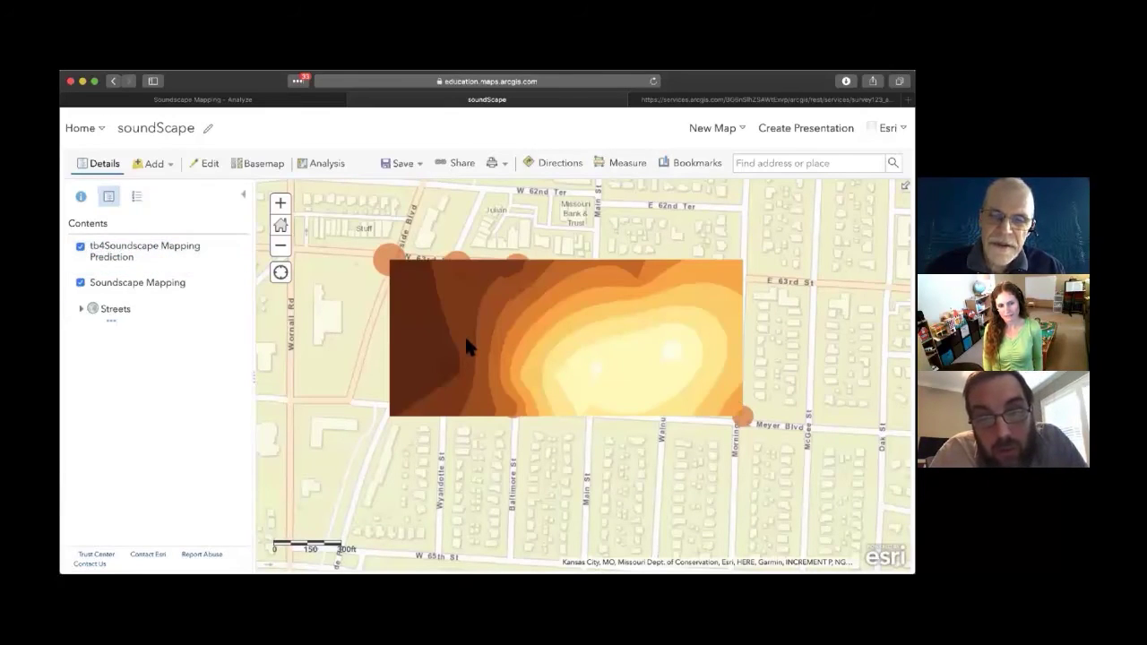
mouse_move(138, 250)
click(80, 246)
click(80, 247)
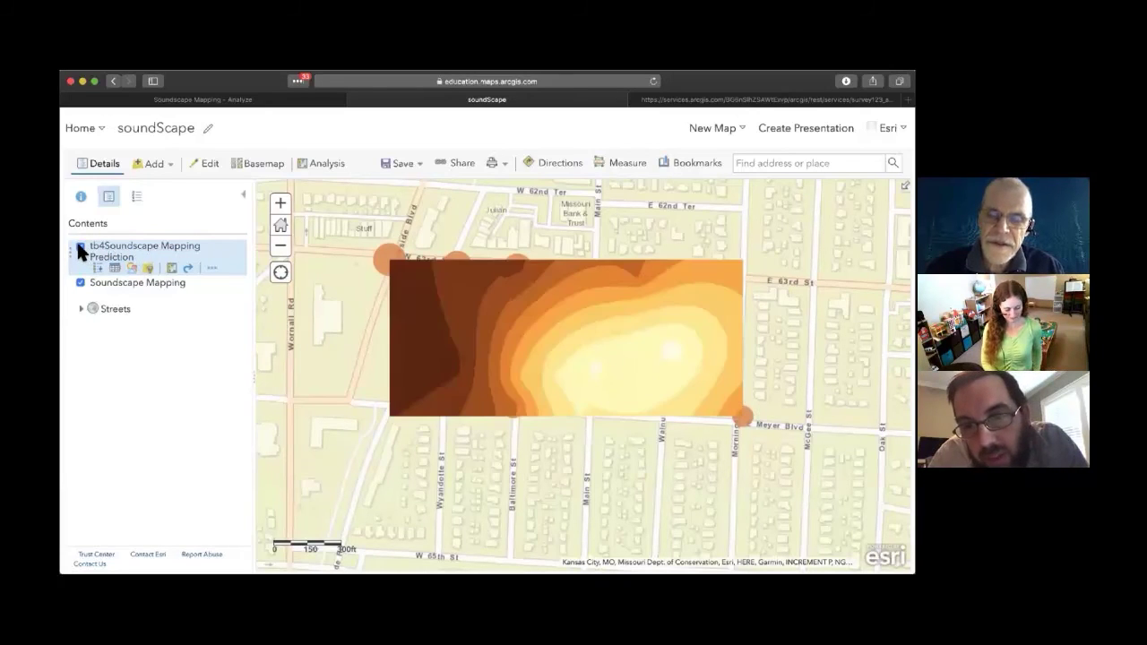
click(79, 247)
click(80, 247)
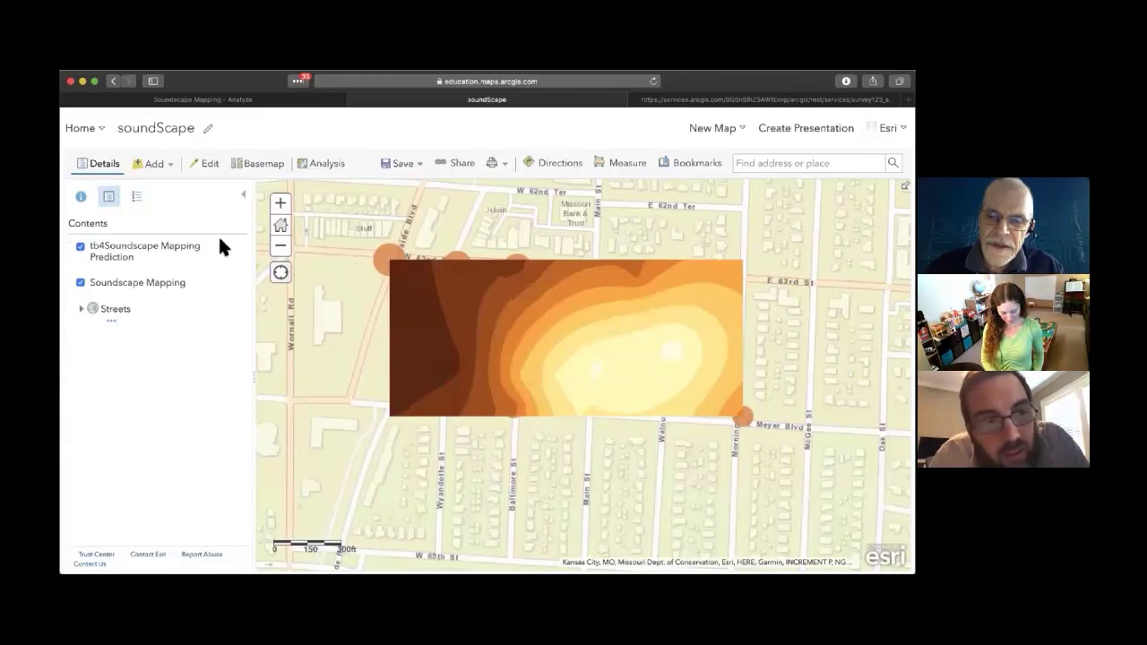
click(80, 247)
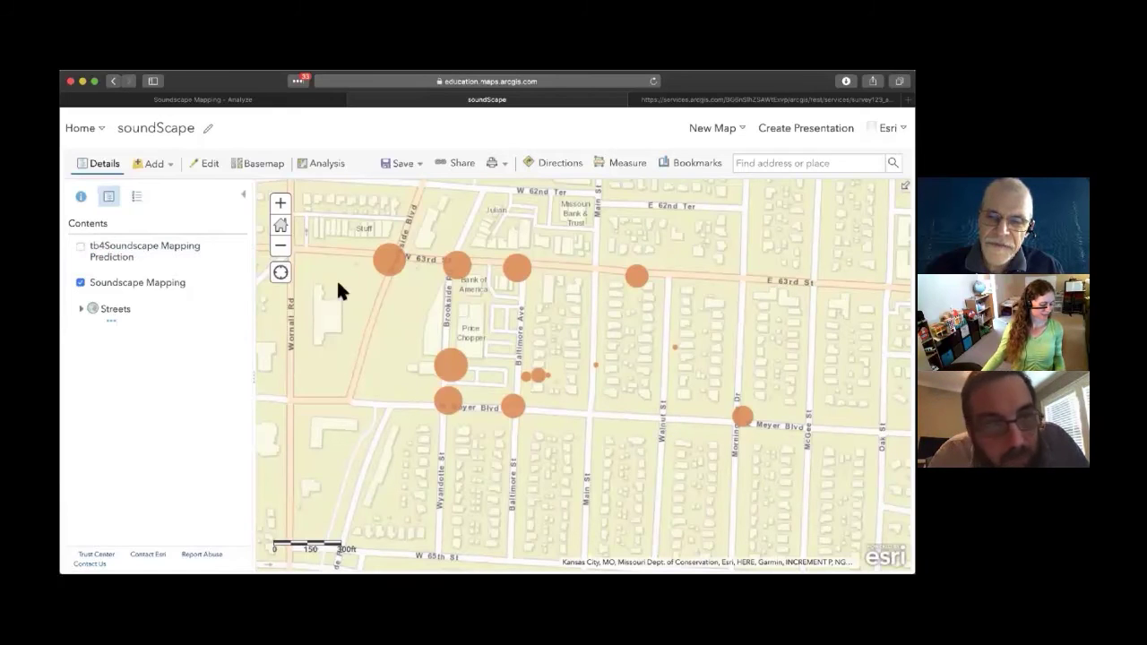
click(79, 246)
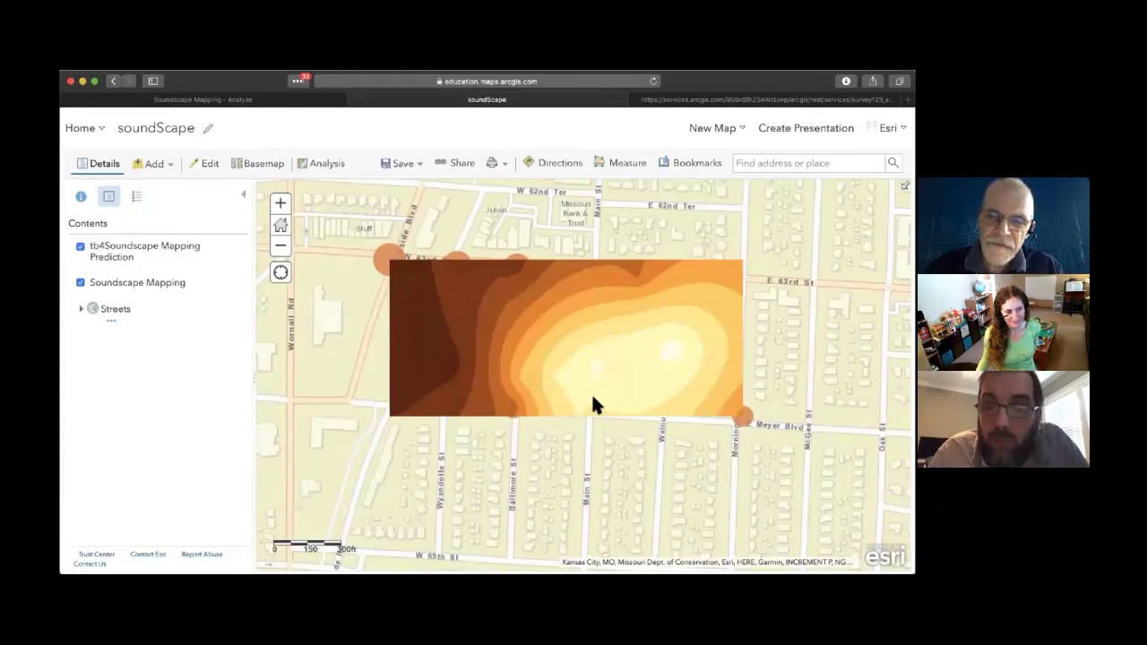
click(80, 246)
click(79, 249)
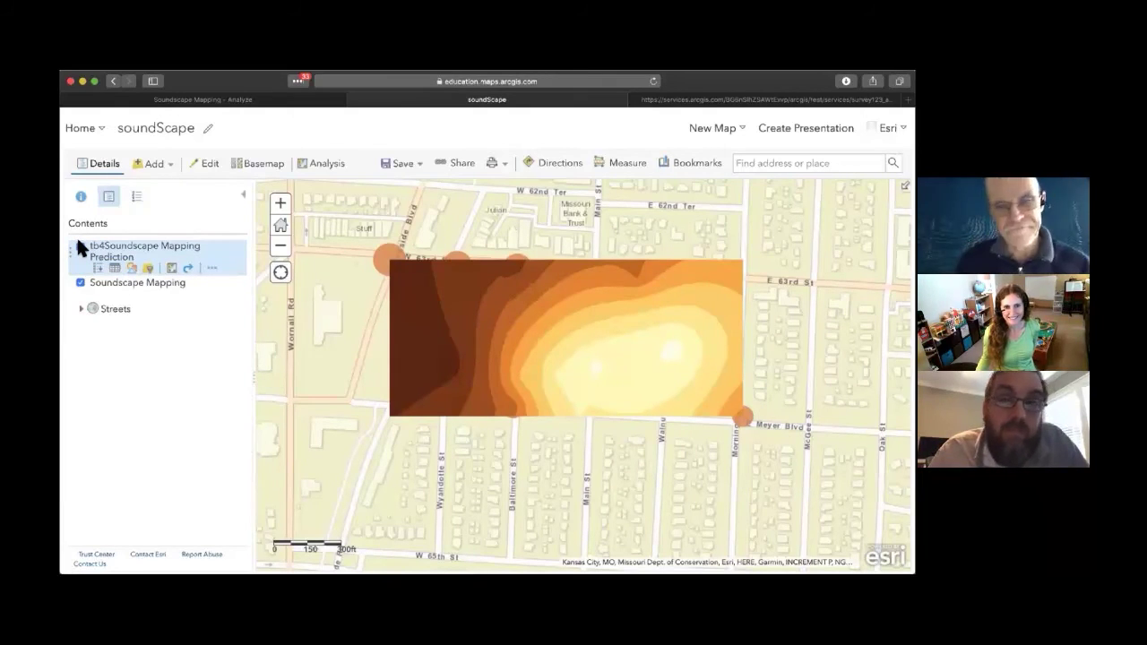
click(77, 246)
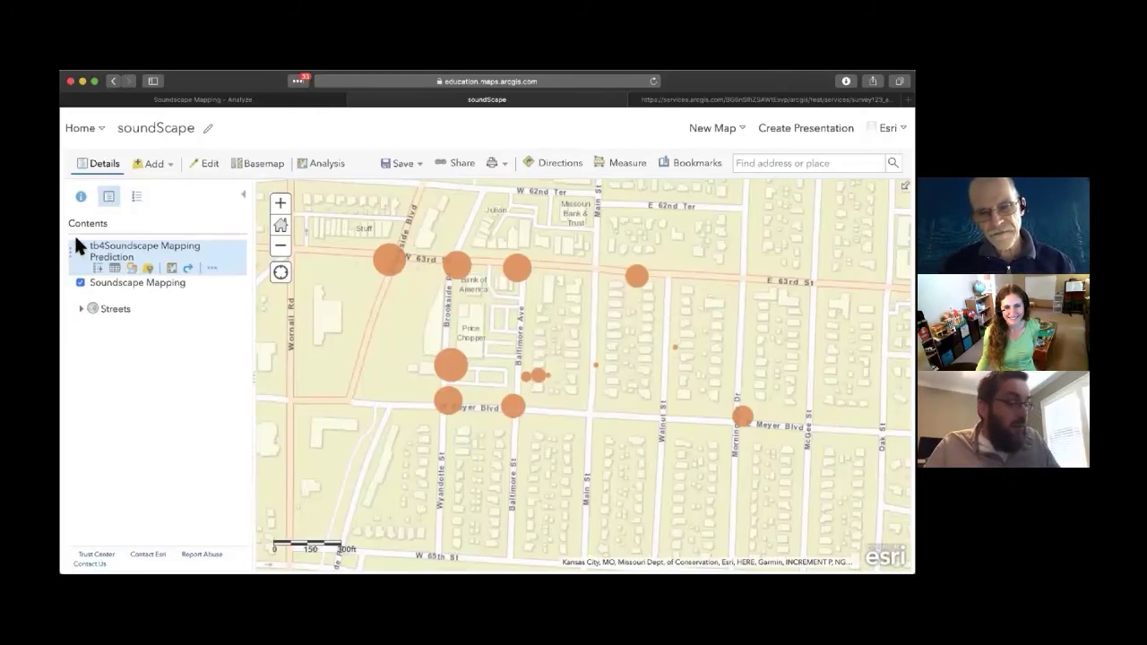